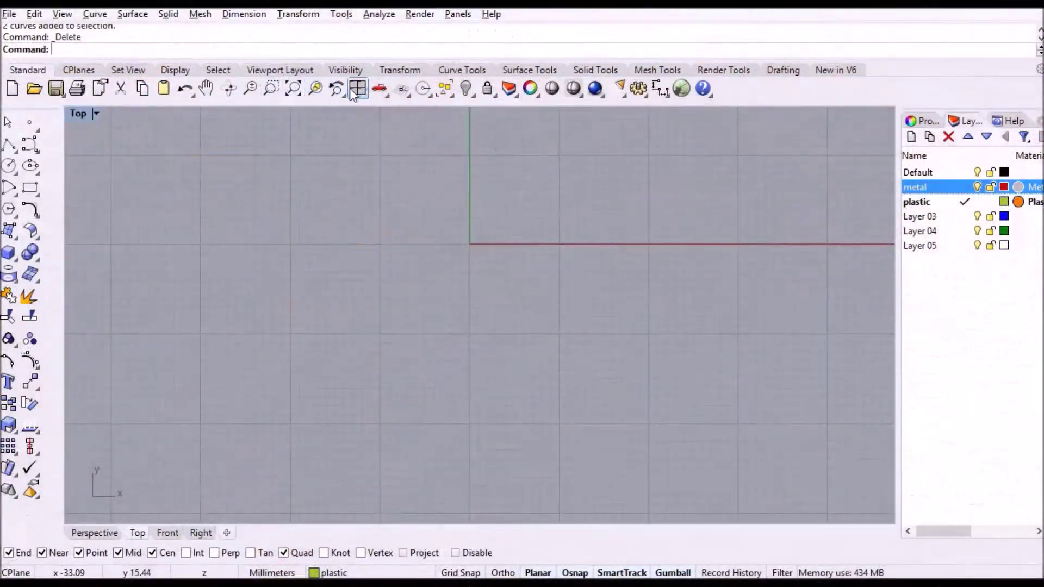
Insert the screwdriver reference picture in the Top view with its first corner at origin 0, about 30 mm wide
left_click(357, 88)
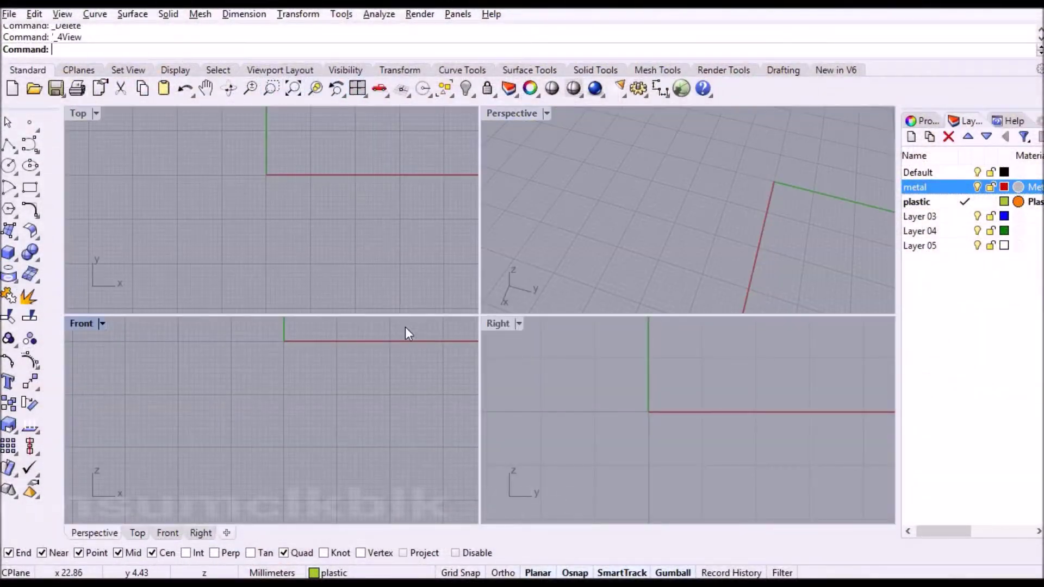
double_click(76, 113)
type("Pic")
key("Return")
double_click(589, 216)
type("0")
key("Return")
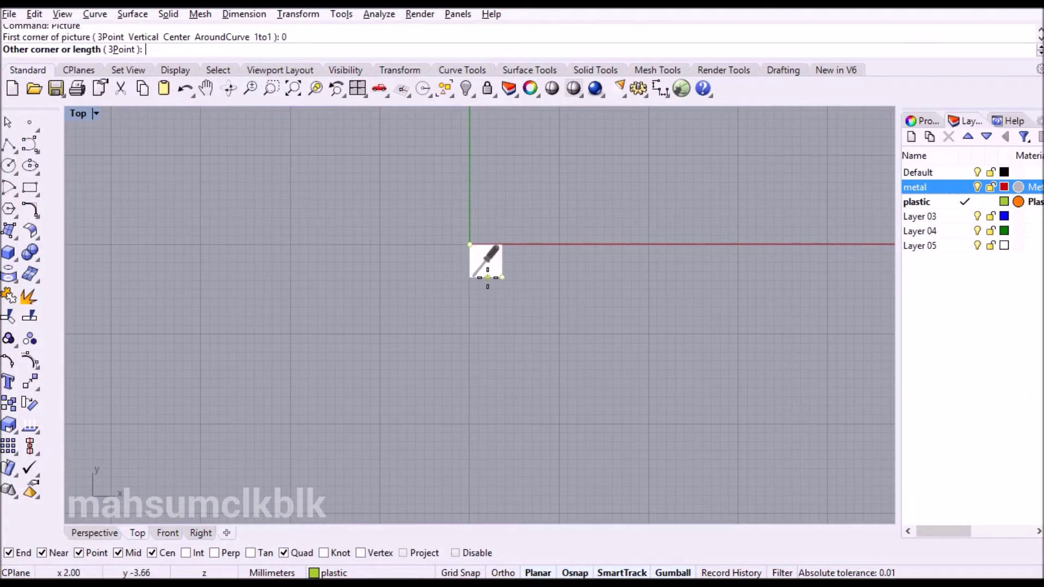
right_click_drag(626, 208, 464, 394)
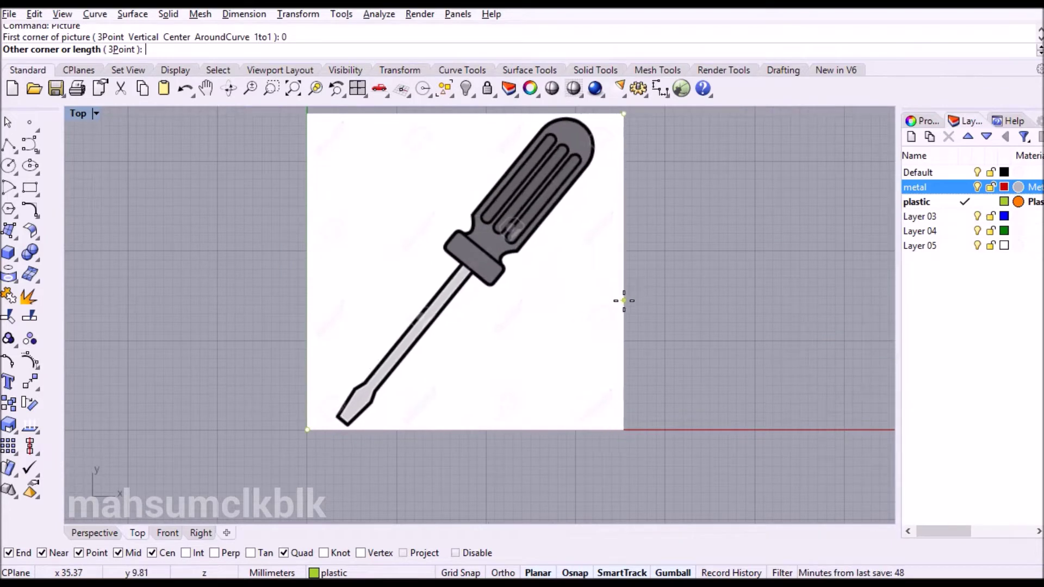
right_click_drag(623, 277, 582, 293)
left_click(533, 313)
Rotate the reference picture so the screwdriver lies horizontally with its tip pointing along positive X
left_click(382, 352)
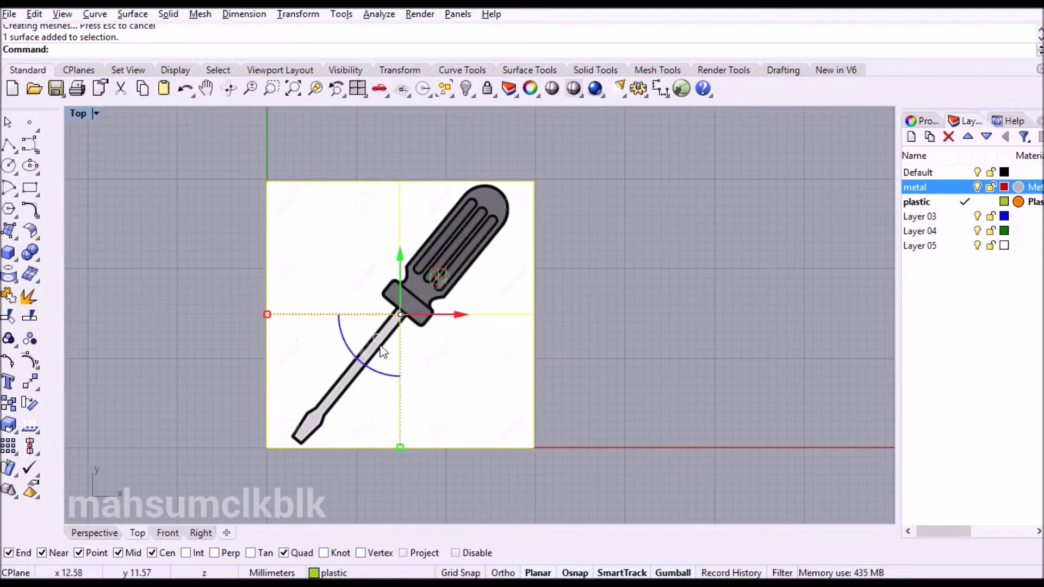
left_click_drag(351, 353, 494, 337)
key("ctrl+z")
Align the rotated picture concentrically to the origin, using 0 as the alignment point
left_click(40, 455)
left_click(94, 477)
type("0")
key("Return")
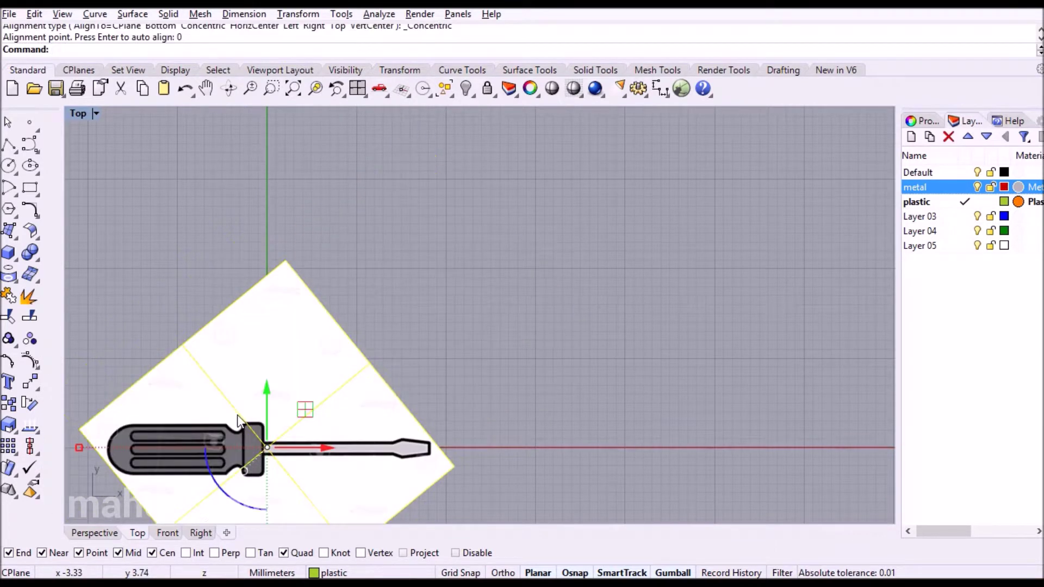
Make Default the current layer and lock the reference picture
double_click(916, 171)
left_click(614, 321)
scroll(523, 412, "down", 4)
right_click_drag(375, 402, 514, 221)
left_click(475, 313)
scroll(474, 312, "up", 6)
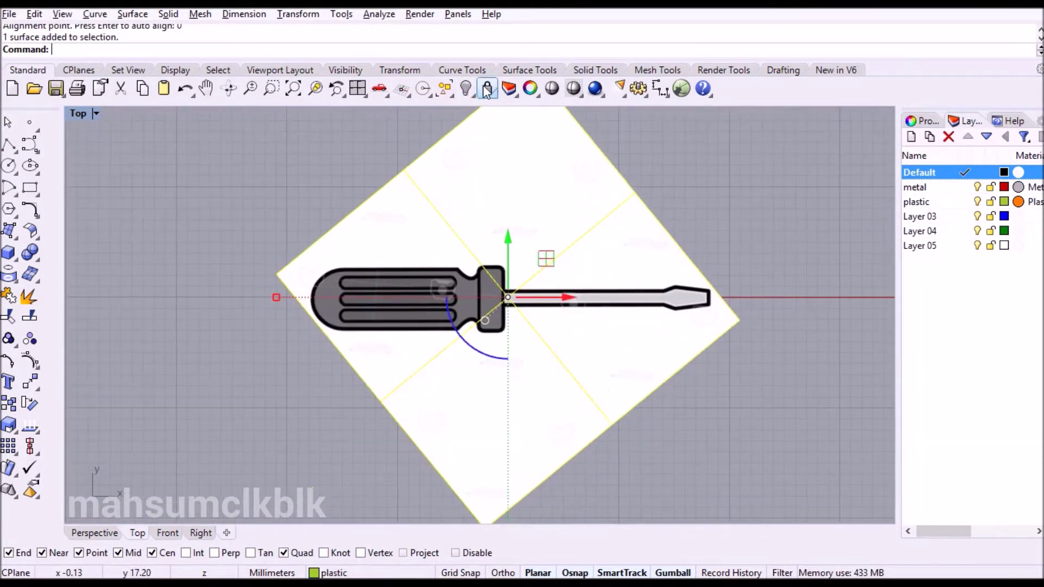
left_click(487, 91)
Place a point object on the screwdriver's centre line where the shaft meets the handle collar
scroll(448, 308, "up", 5)
scroll(410, 351, "down", 2)
scroll(406, 325, "up", 3)
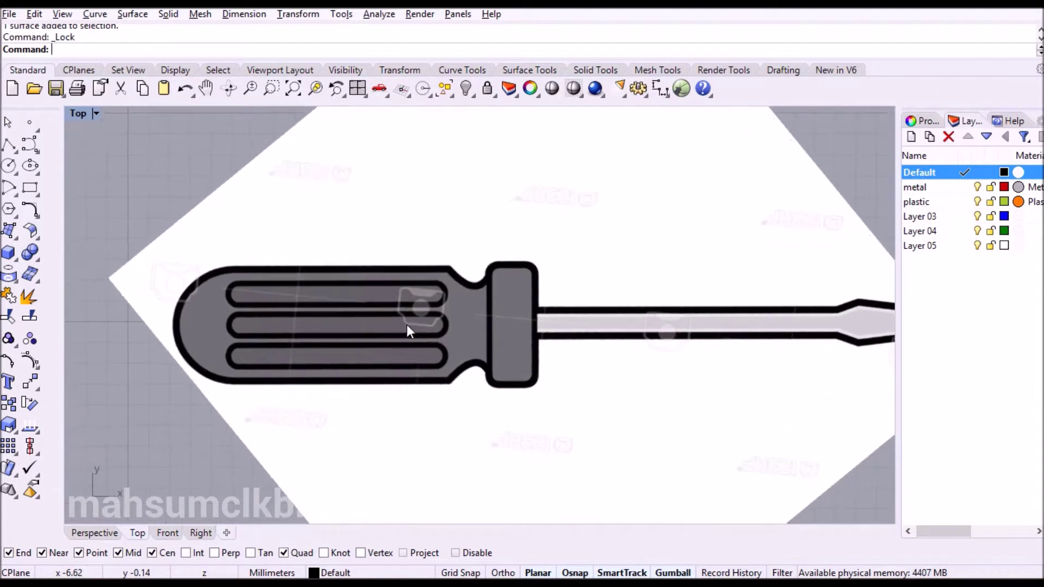
scroll(353, 322, "up", 2)
left_click(29, 122)
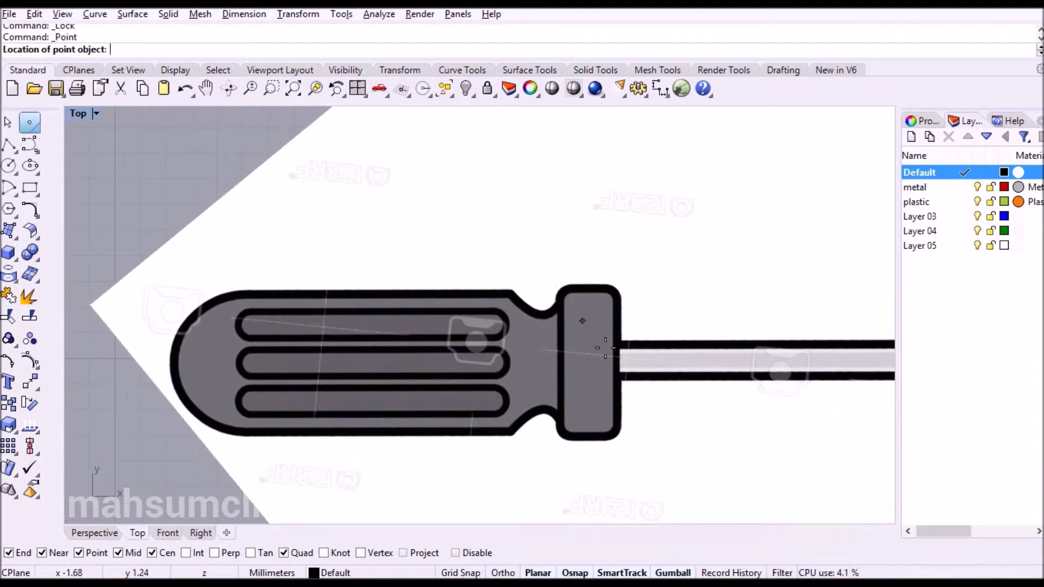
scroll(618, 357, "up", 3)
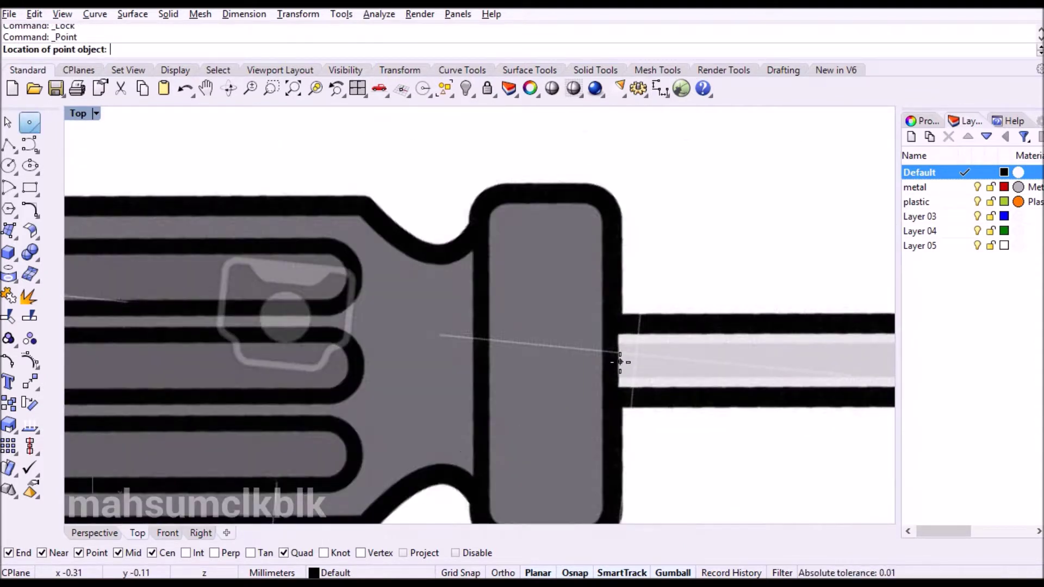
left_click(617, 366)
scroll(619, 370, "down", 5)
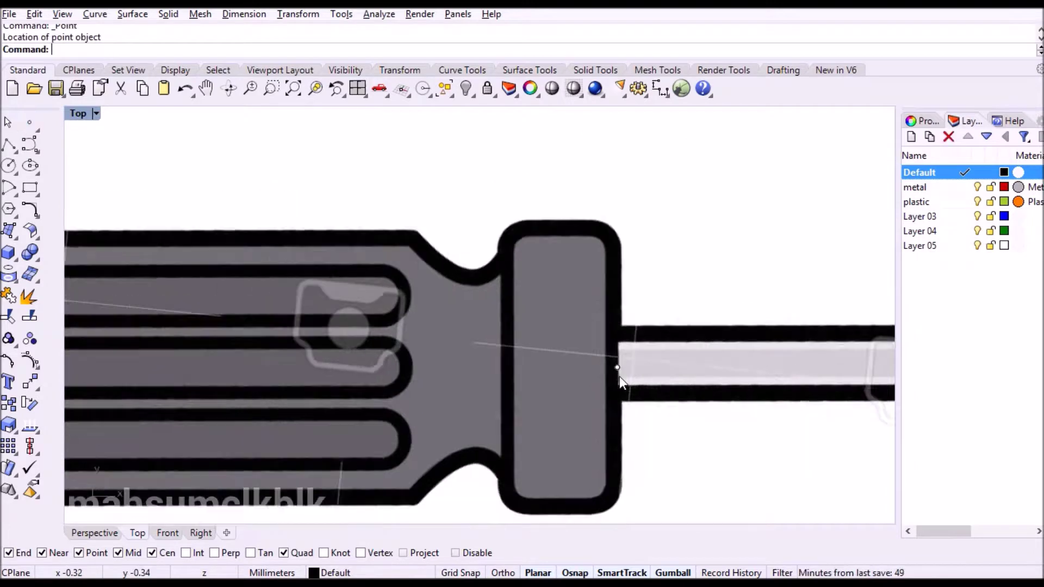
Place a second point object at the handle's rounded end, level with the first and about 17.5 mm from it
key("Return")
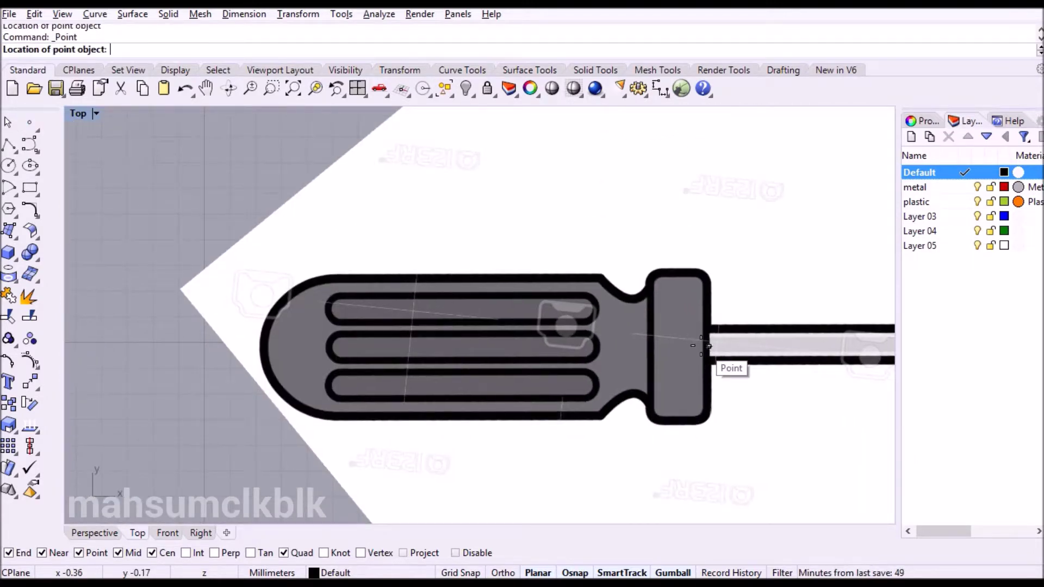
scroll(279, 347, "up", 4)
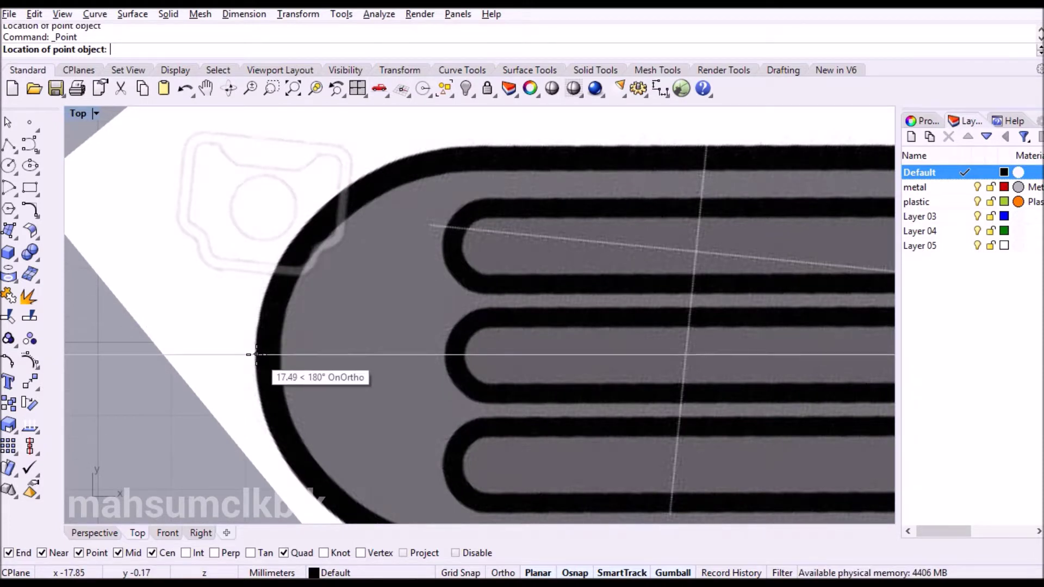
left_click(256, 355)
scroll(526, 408, "down", 5)
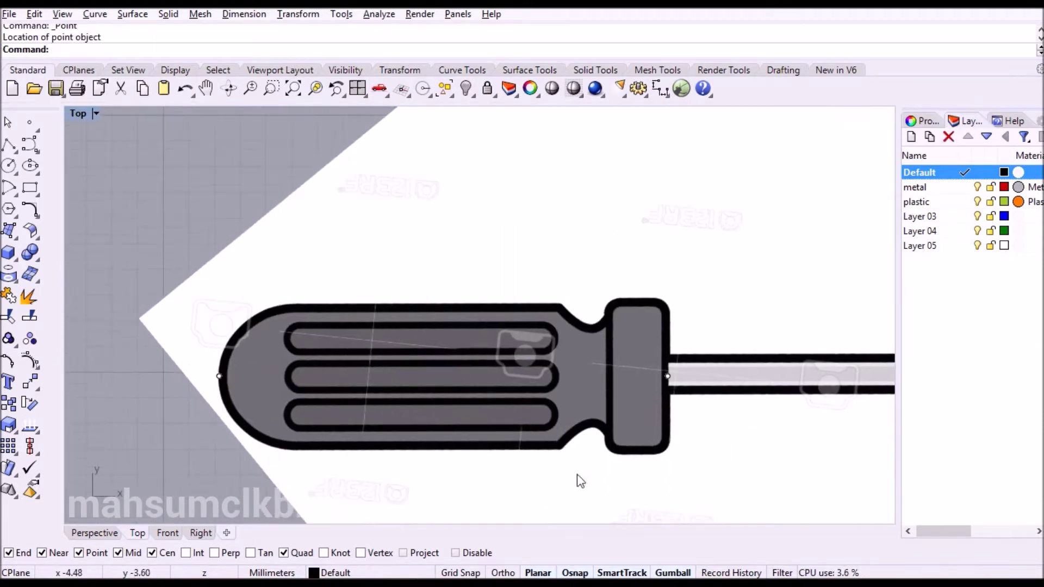
Make plastic the current layer for the handle's profile curve
left_click(13, 147)
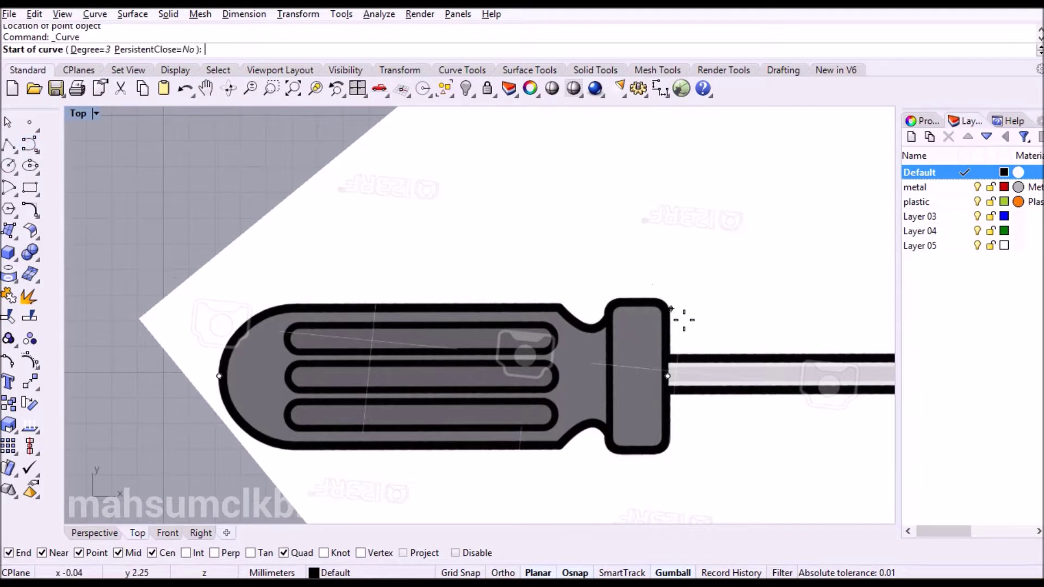
scroll(689, 333, "up", 2)
scroll(667, 260, "down", 2)
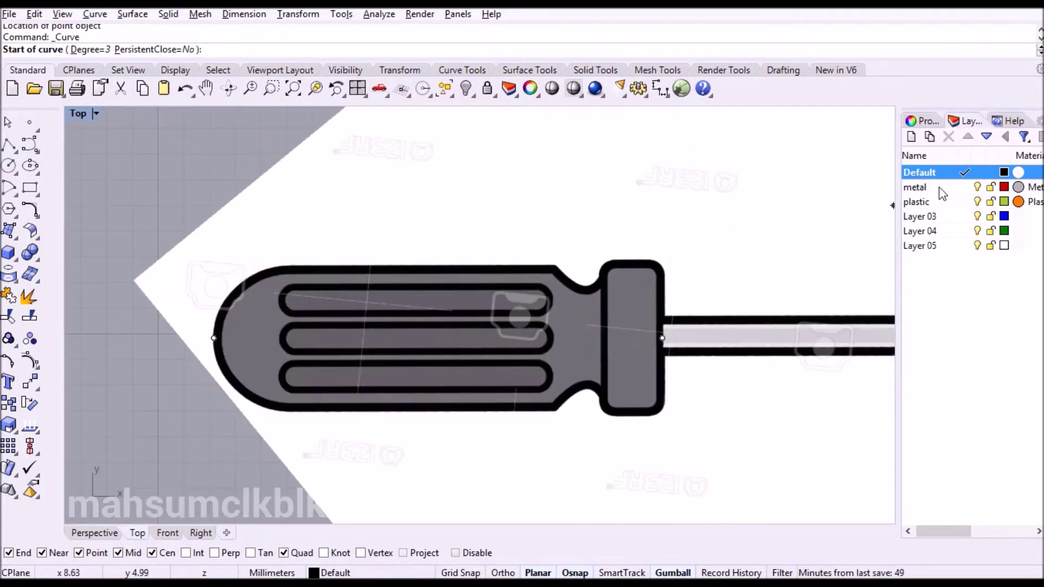
double_click(934, 200)
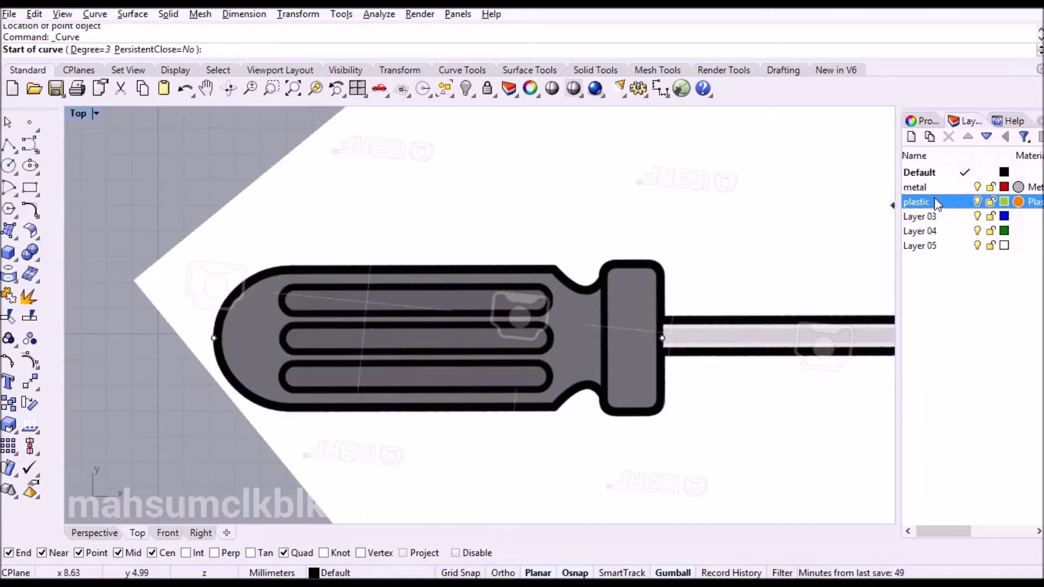
left_click(662, 338)
scroll(663, 297, "up", 2)
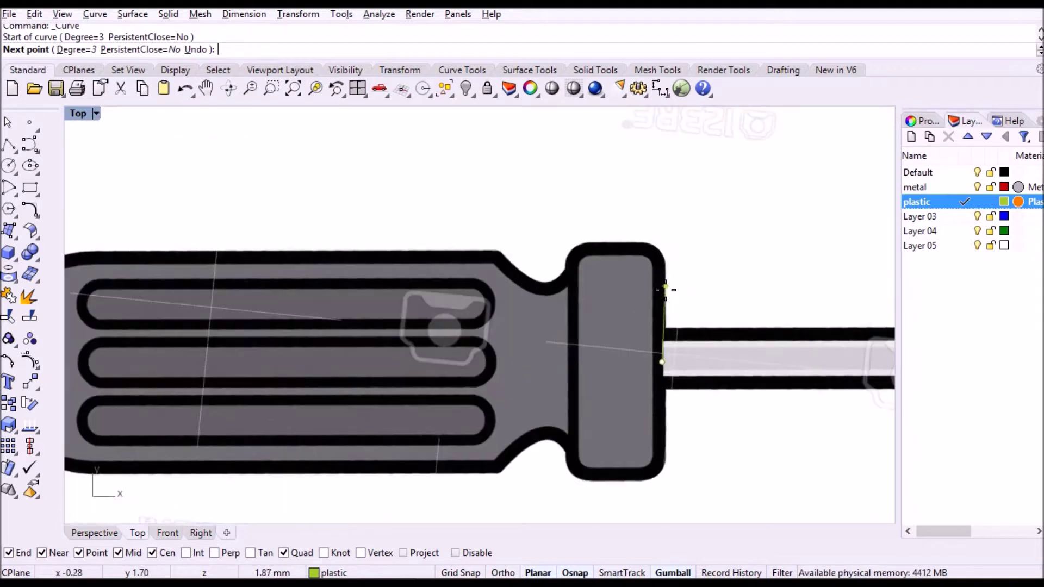
scroll(663, 288, "up", 2)
left_click(664, 234)
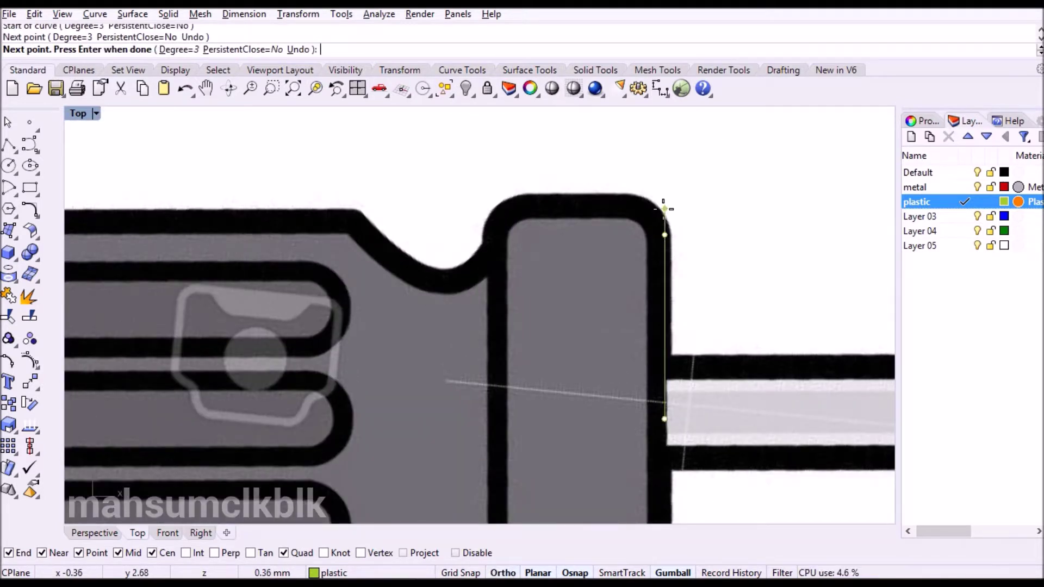
left_click(662, 219)
left_click(658, 209)
left_click(641, 197)
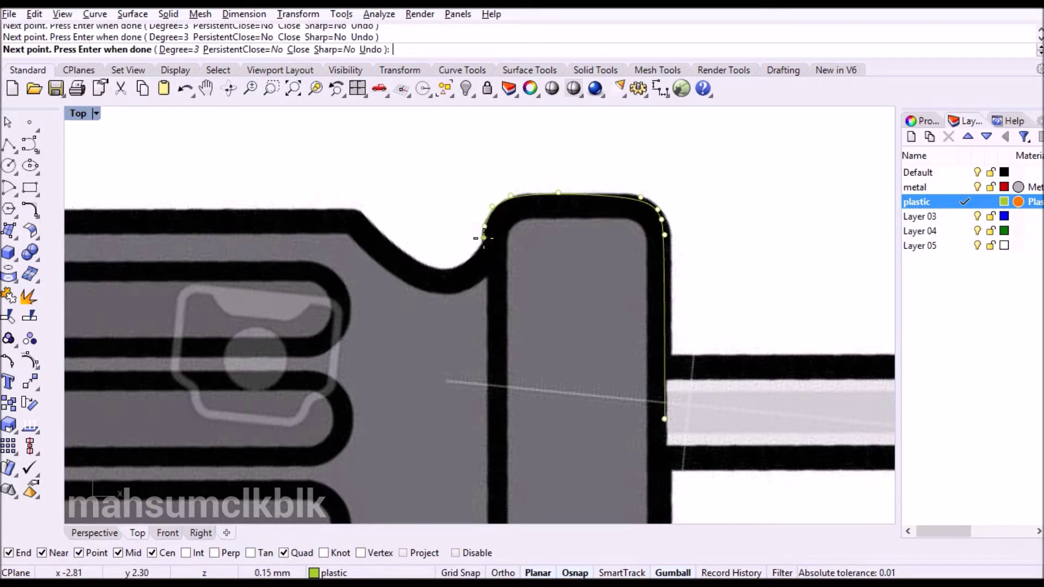
left_click(473, 255)
right_click_drag(506, 265, 653, 258)
scroll(625, 254, "up", 4)
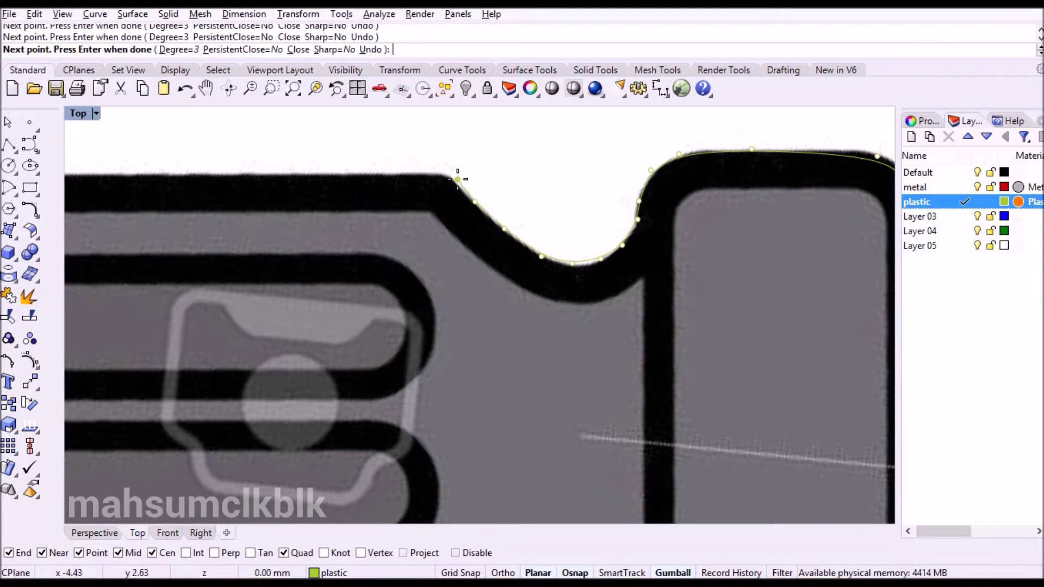
scroll(473, 240, "down", 6)
right_click_drag(492, 301, 734, 328)
right_click(654, 331)
Start a degree 3 control-point curve at the handle's end point and trace the upper half of the rounded end
scroll(649, 329, "down", 6)
scroll(393, 387, "up", 6)
right_click(392, 387)
left_click(347, 384)
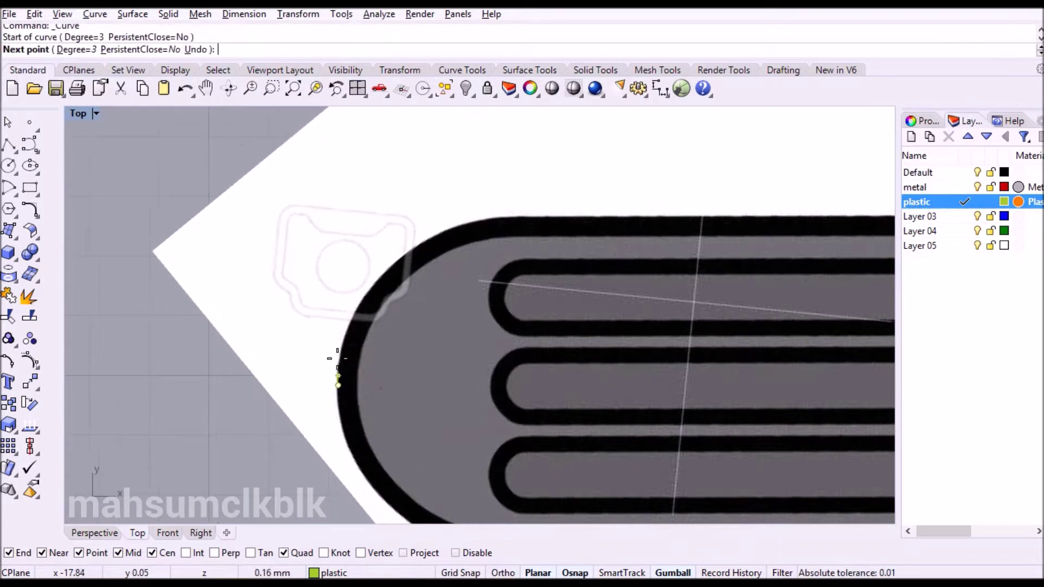
scroll(356, 327, "up", 5)
left_click(320, 394)
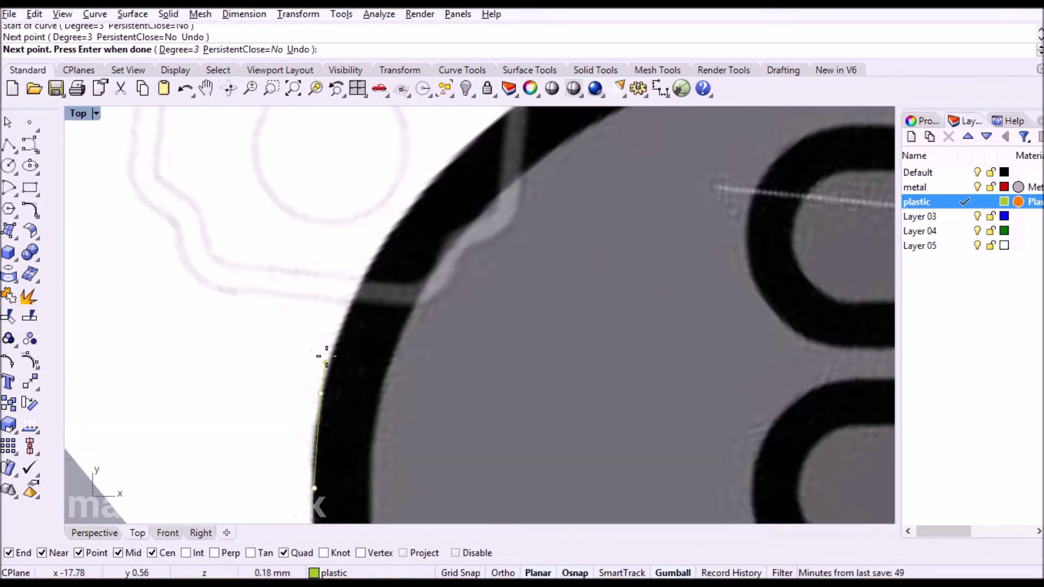
left_click(353, 289)
right_click_drag(402, 218, 266, 353)
left_click(272, 342)
left_click(331, 280)
left_click(652, 151)
Continue the profile curve along the handle's straight upper edge as far as the corner before the neck
right_click_drag(645, 145, 425, 202)
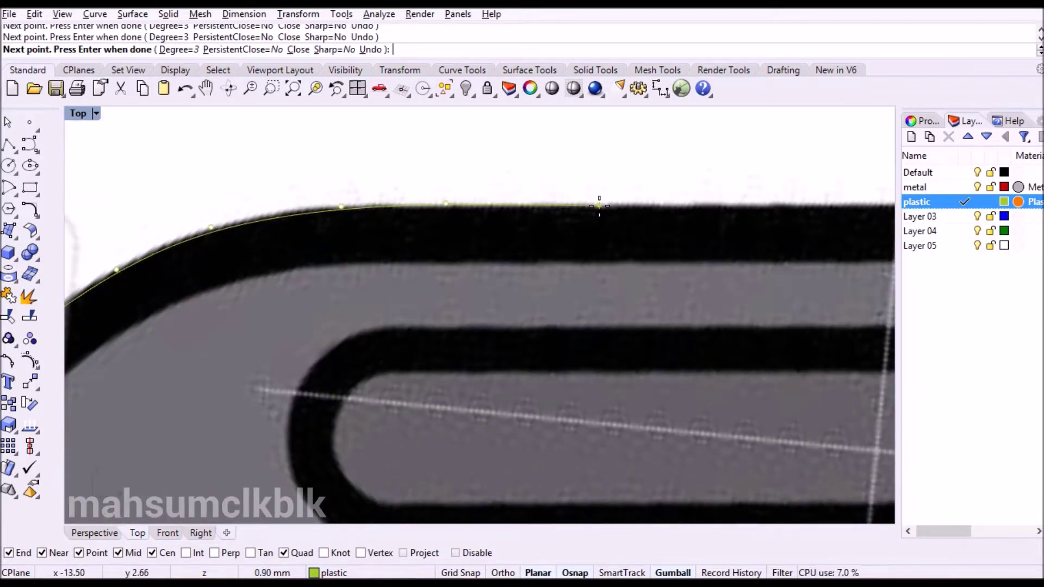
left_click(778, 203)
right_click_drag(778, 203, 290, 231)
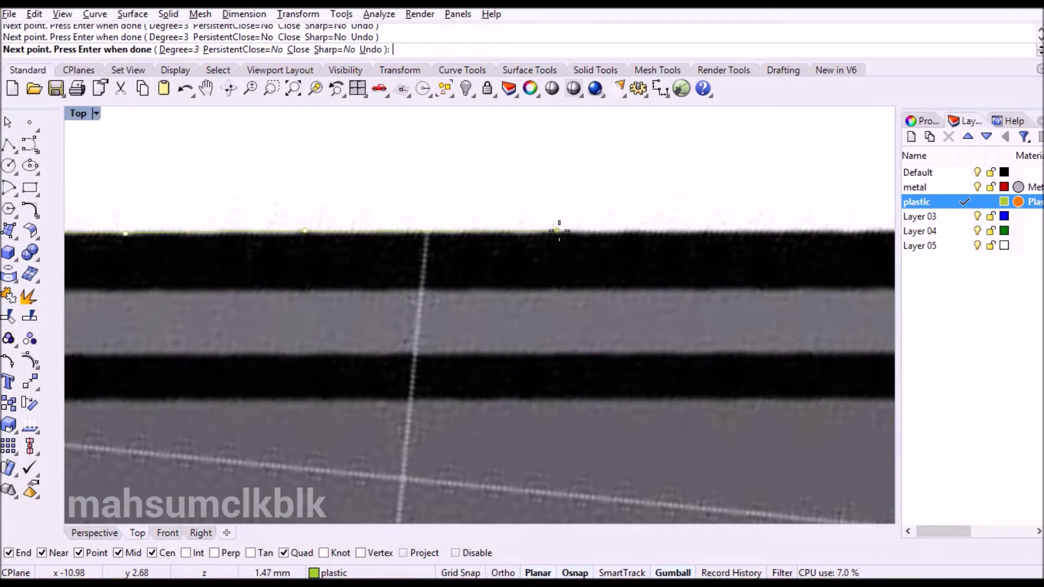
left_click(751, 239)
right_click_drag(751, 239, 106, 245)
left_click(701, 243)
right_click_drag(700, 243, 243, 276)
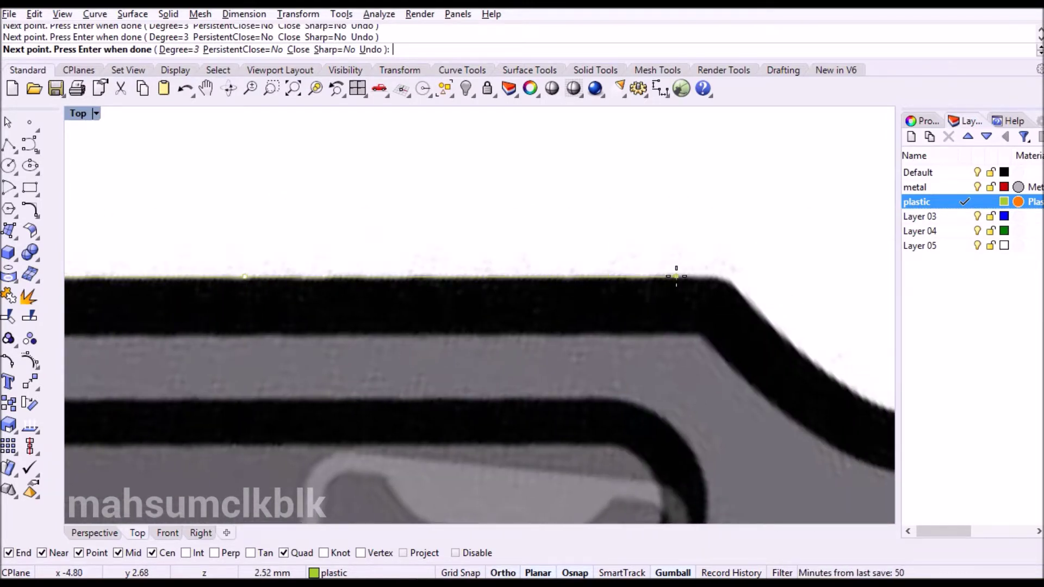
Continue the profile curve around the corner and through the concave neck up to the collar, replacing the misplaced point
right_click_drag(749, 301, 541, 264)
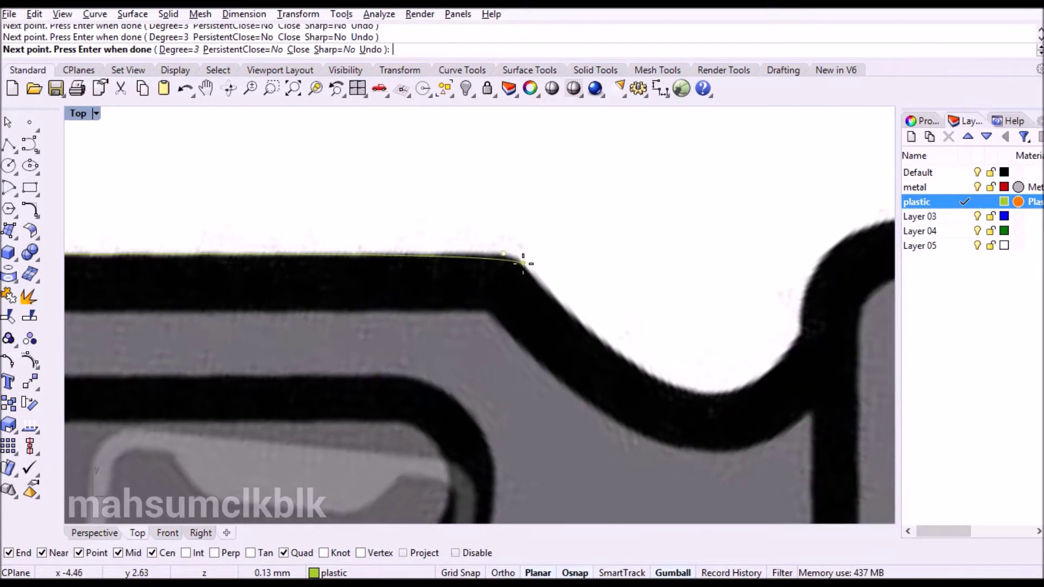
left_click(536, 277)
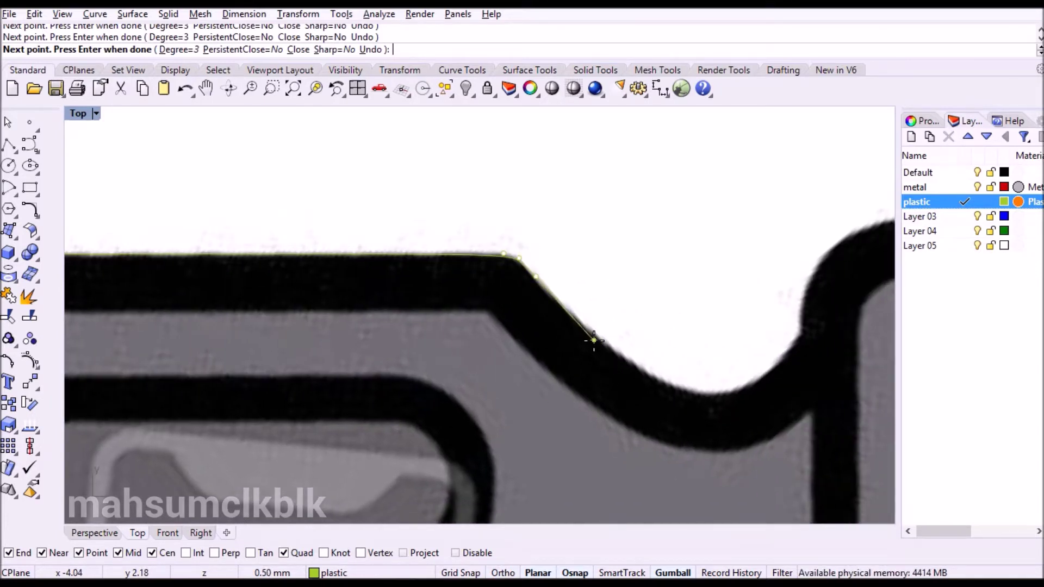
key("ctrl+z")
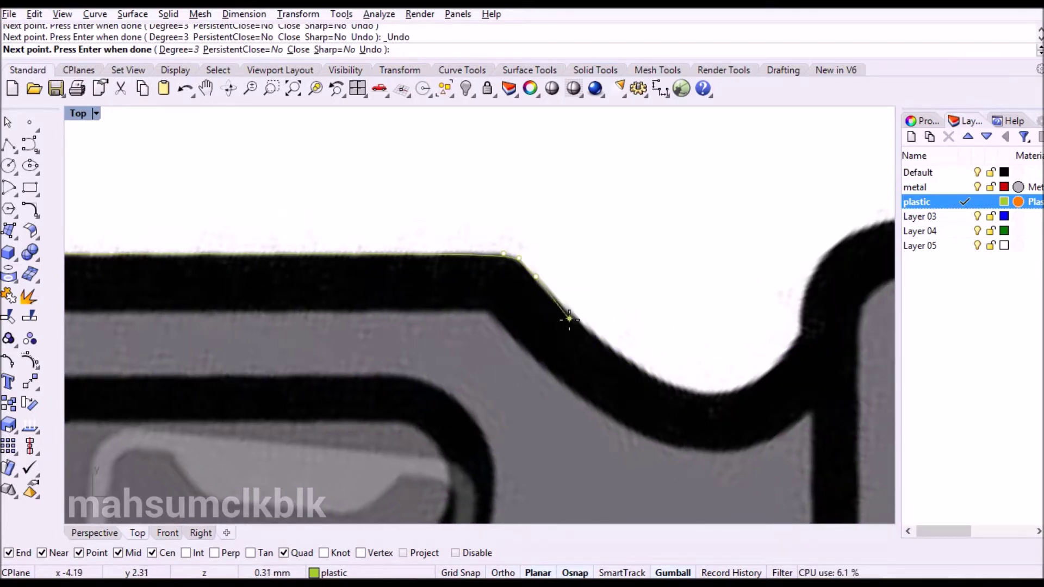
scroll(569, 316, "up", 5)
left_click(616, 401)
right_click_drag(616, 401, 323, 313)
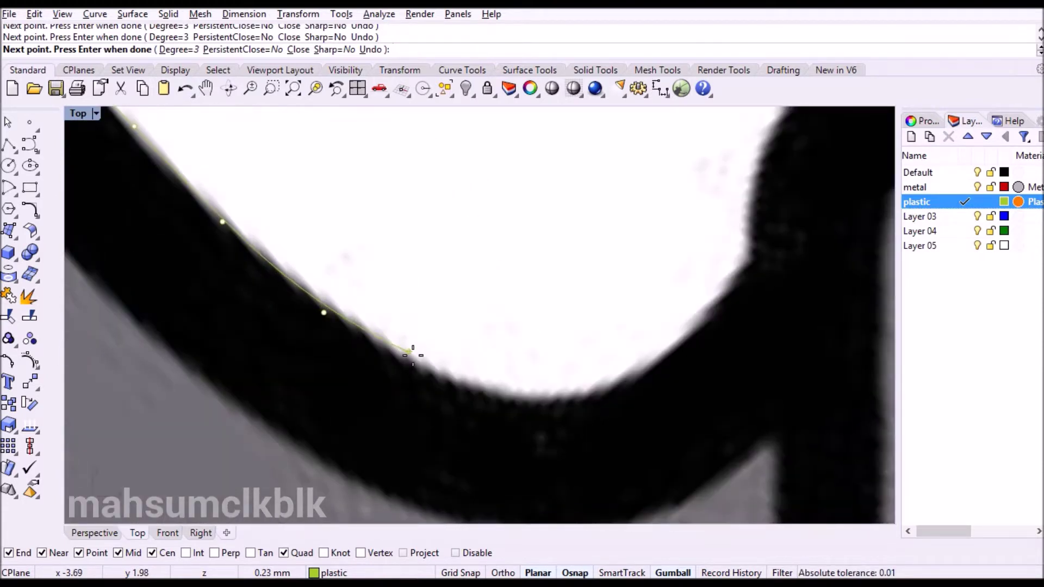
left_click(553, 406)
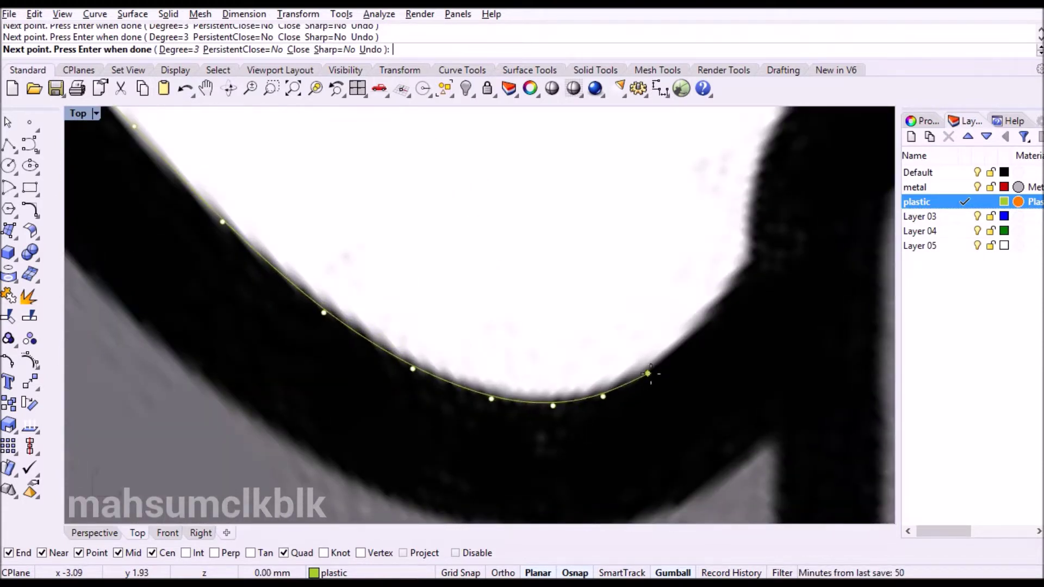
left_click(749, 245)
Continue the profile curve up around the collar's first rounded corner and along its straight upper edge to the far corner
right_click_drag(750, 245, 521, 375)
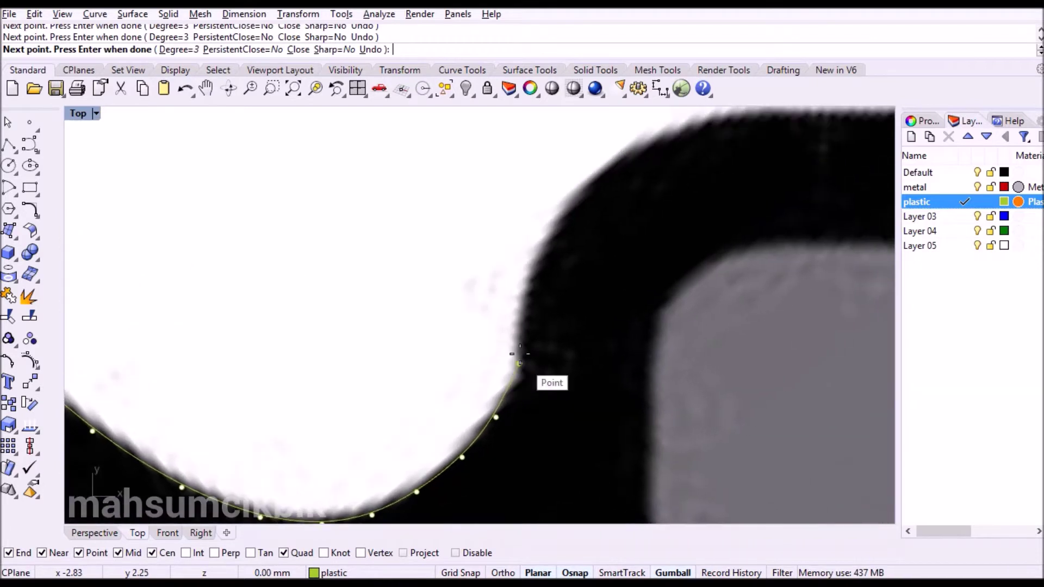
left_click(617, 153)
right_click_drag(617, 153, 189, 346)
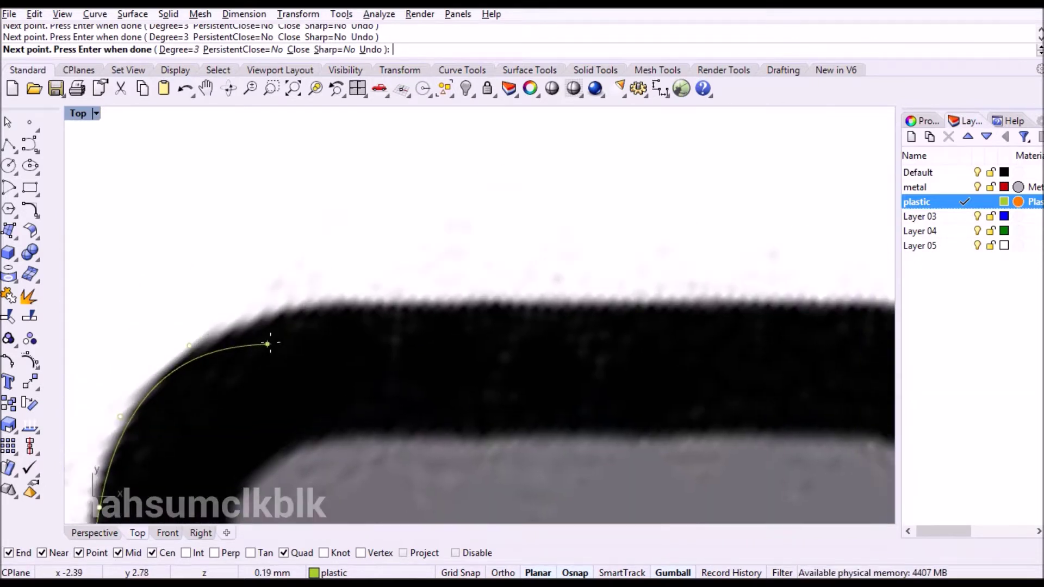
right_click_drag(666, 297, 246, 299)
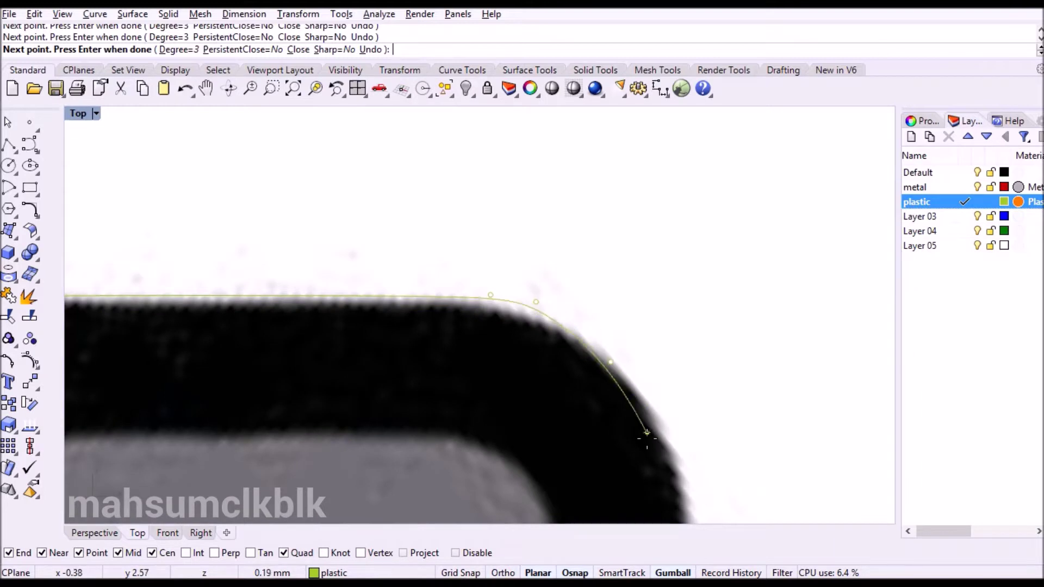
Trace the collar's far rounded corner onto its end face, undoing the misplaced curve points and placing them again
right_click_drag(647, 433, 549, 264)
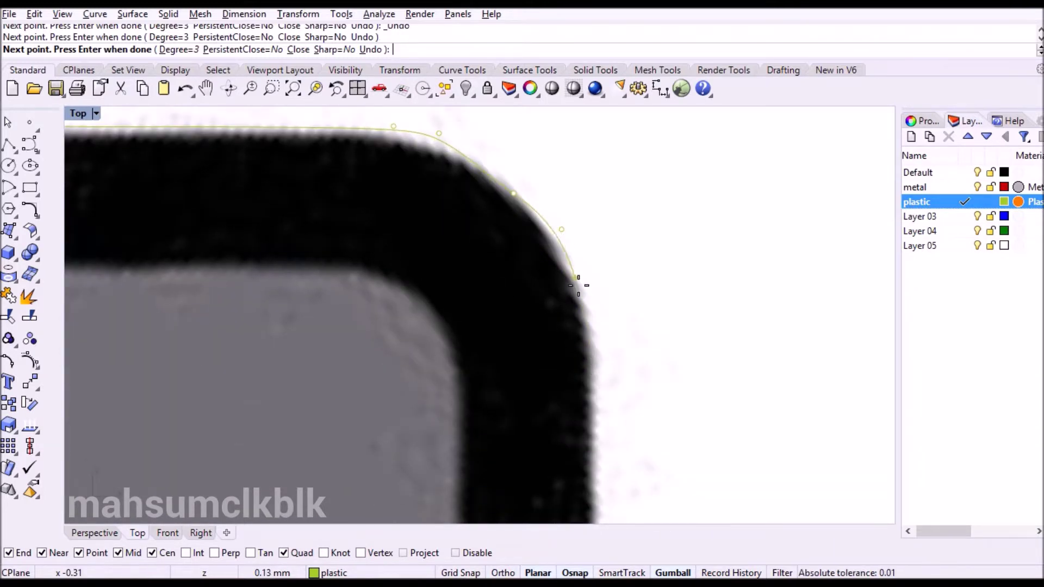
key("ctrl+z")
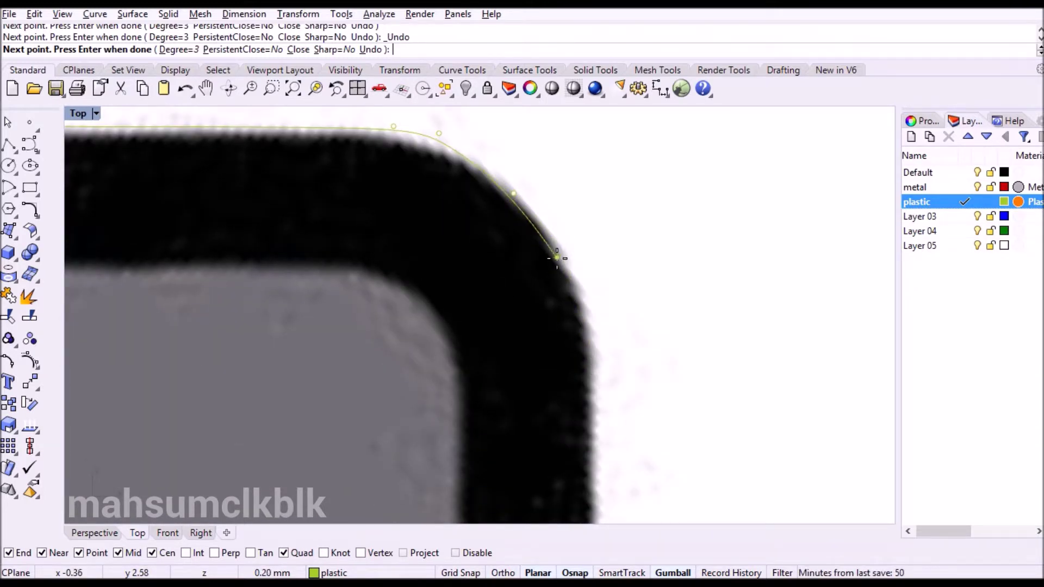
key("ctrl+z")
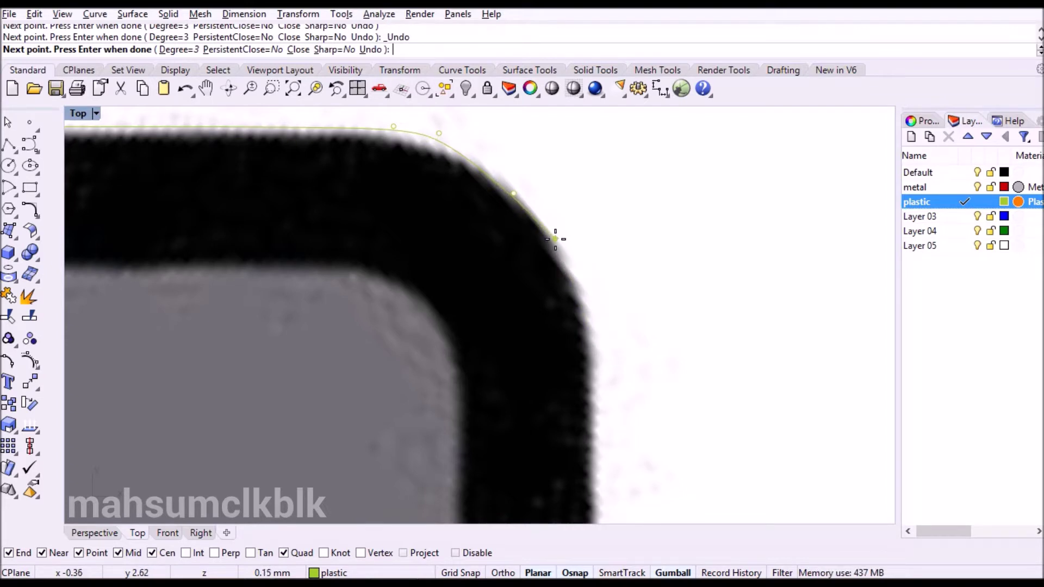
left_click(595, 402)
Continue the profile curve straight down the collar's end face past the shaft's upper edge to near the centre axis and finish it
right_click_drag(596, 411, 555, 156)
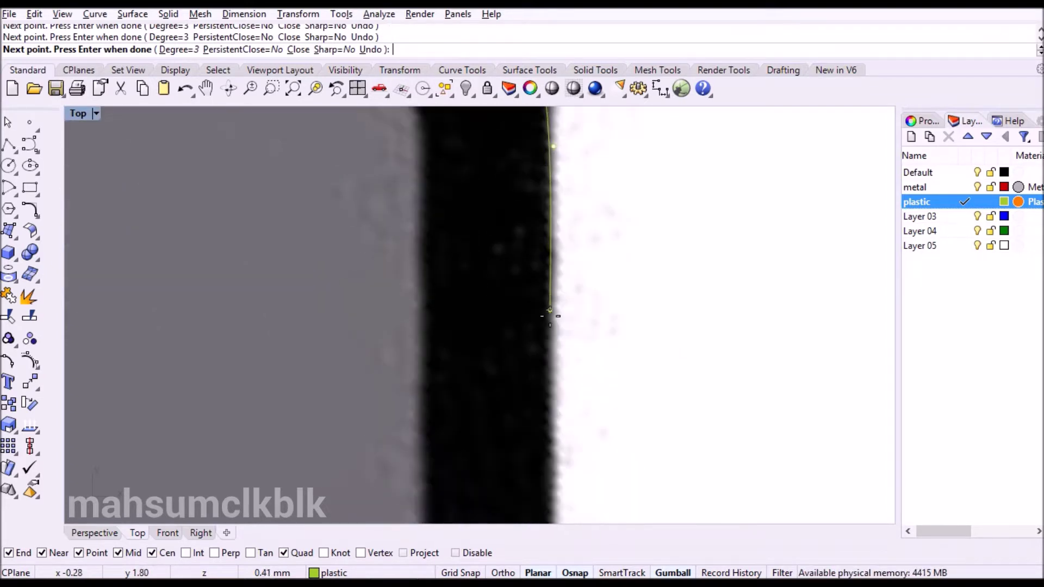
right_click_drag(556, 435, 556, 224)
scroll(555, 354, "down", 4)
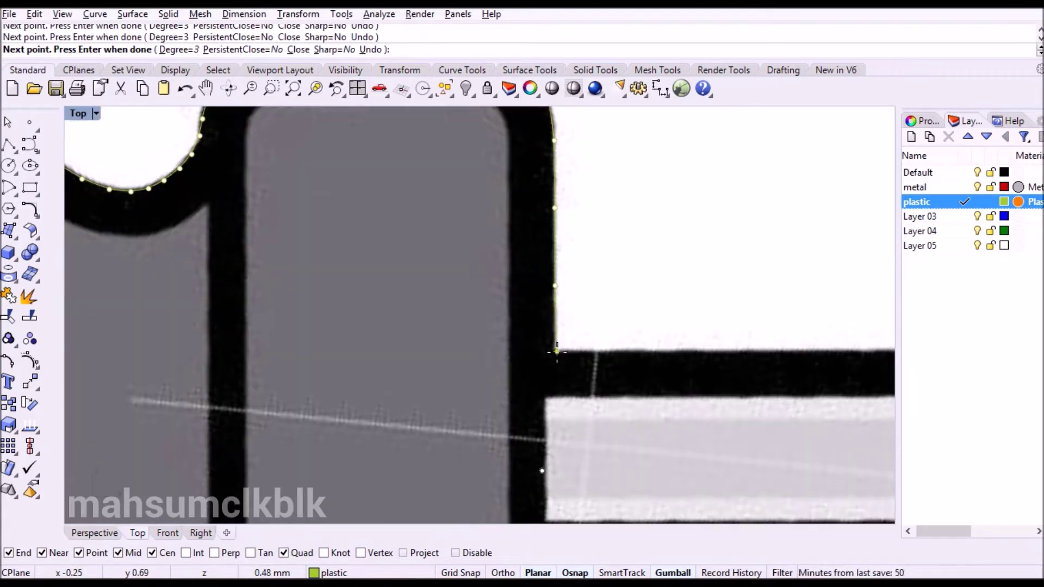
scroll(557, 352, "up", 2)
left_click(556, 353)
right_click_drag(556, 433, 568, 317, "shift")
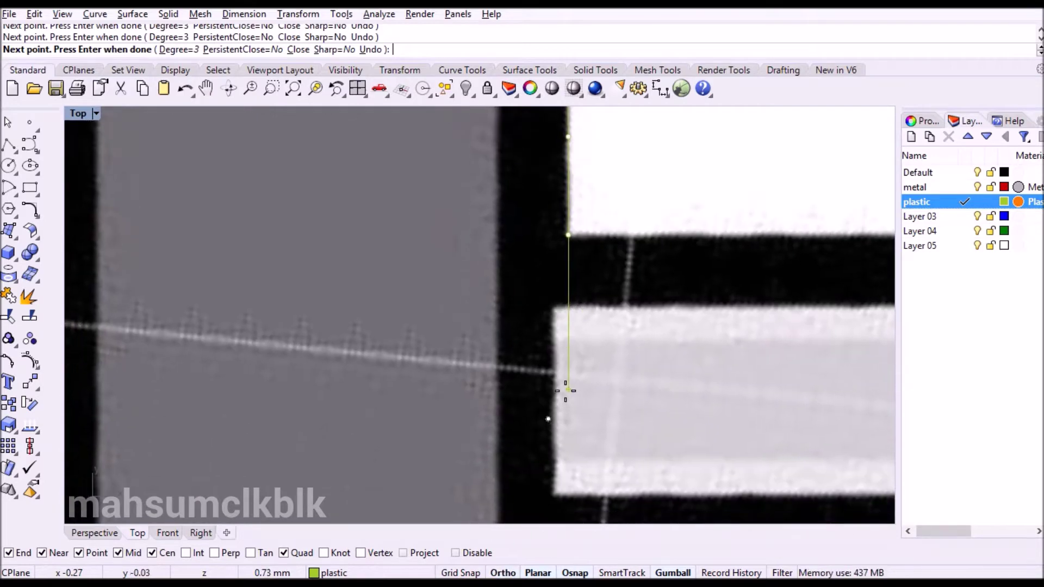
right_click(570, 411)
Change the plastic layer's colour to orange-red so the handle profile stands out from the picture
scroll(572, 408, "down", 10)
right_click_drag(573, 400, 668, 350)
scroll(668, 351, "down", 5)
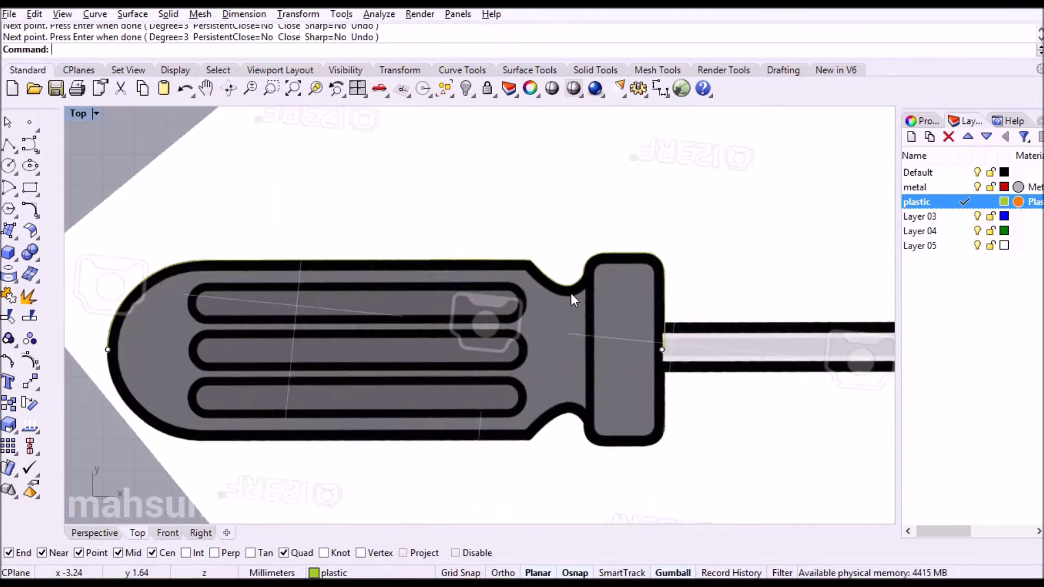
left_click(571, 294)
left_click(1000, 201)
left_click_drag(875, 239, 807, 295)
left_click(972, 222)
left_click_drag(835, 201, 792, 155)
left_click(862, 450)
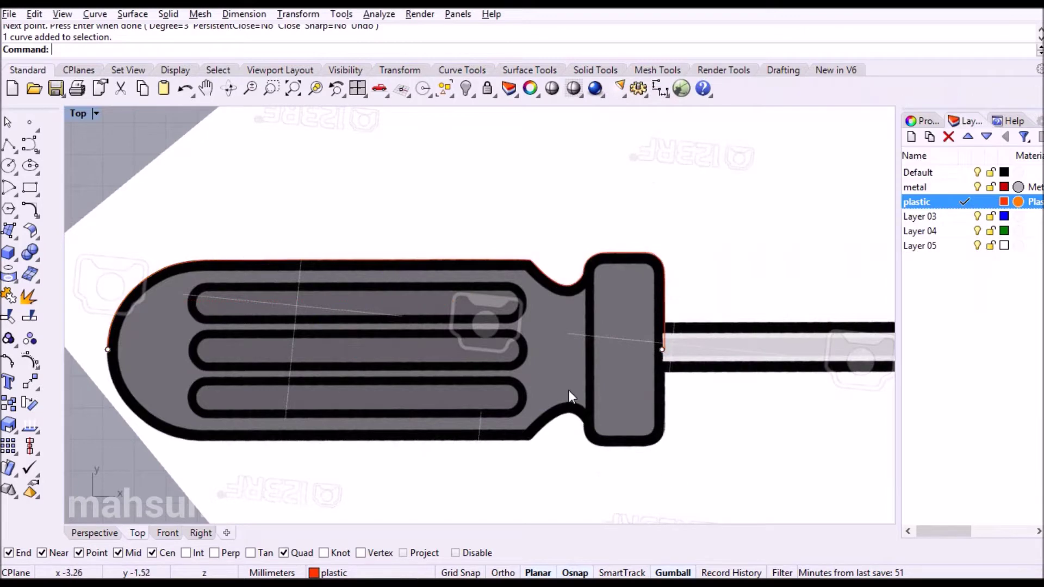
Draw a horizontal centre line about 18 mm long from the handle's rounded end to just beyond the collar's end face
scroll(395, 377, "up", 5)
scroll(224, 317, "up", 5)
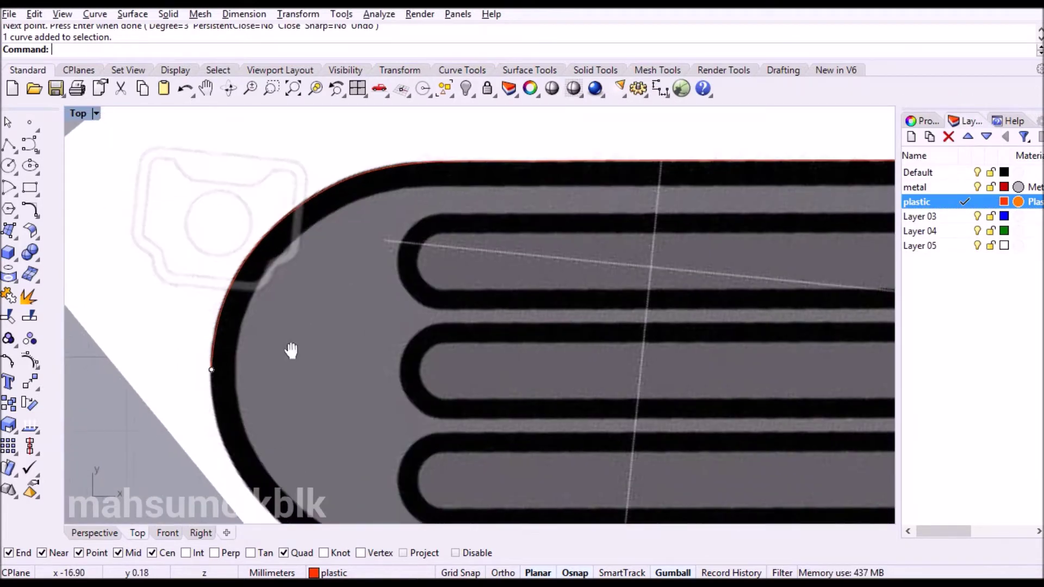
left_click(10, 147)
left_click(213, 365)
scroll(577, 402, "down", 8)
right_click_drag(761, 389, 306, 334)
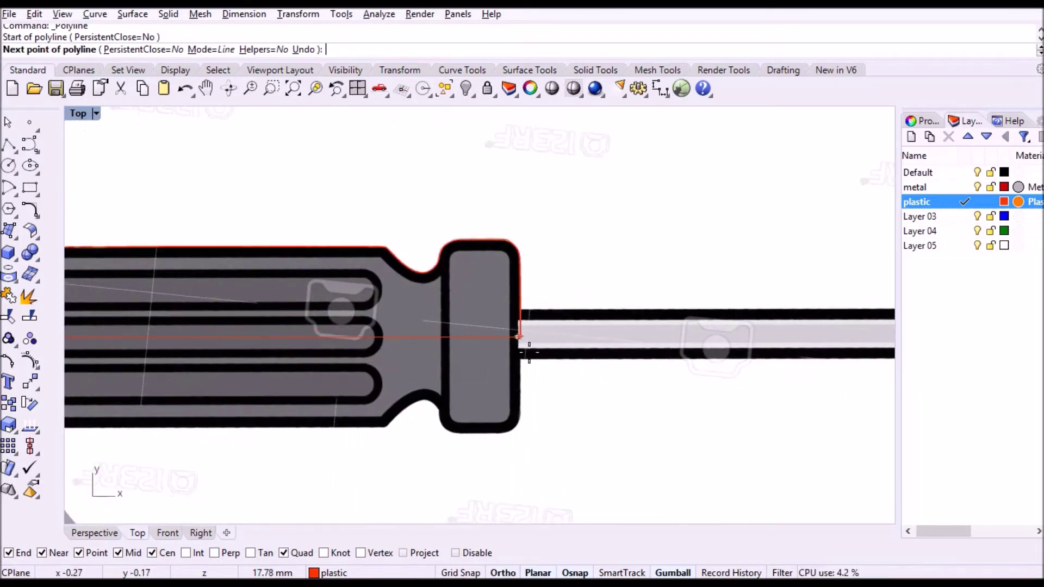
scroll(528, 352, "up", 8)
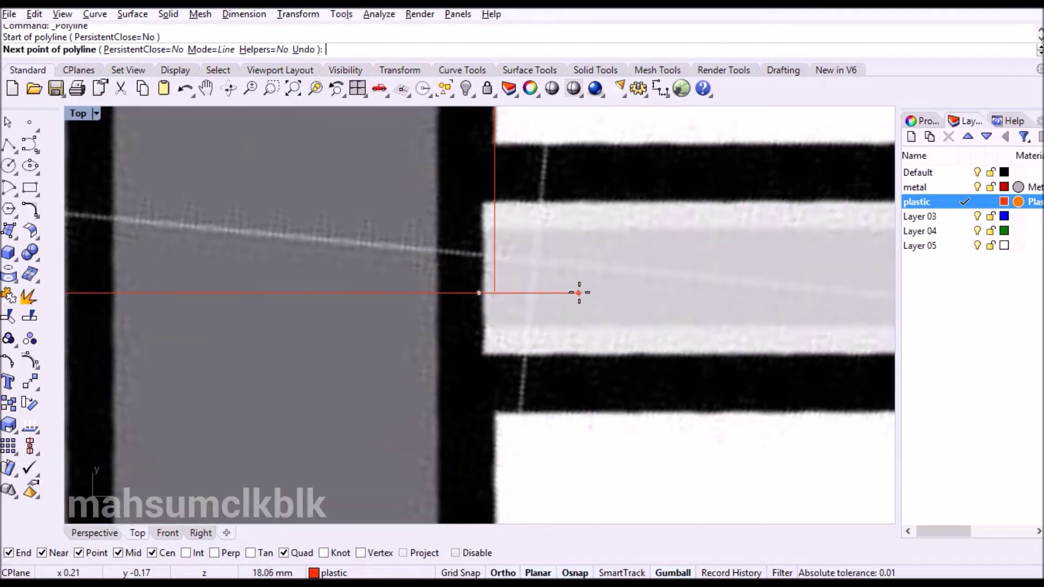
scroll(579, 292, "up", 5)
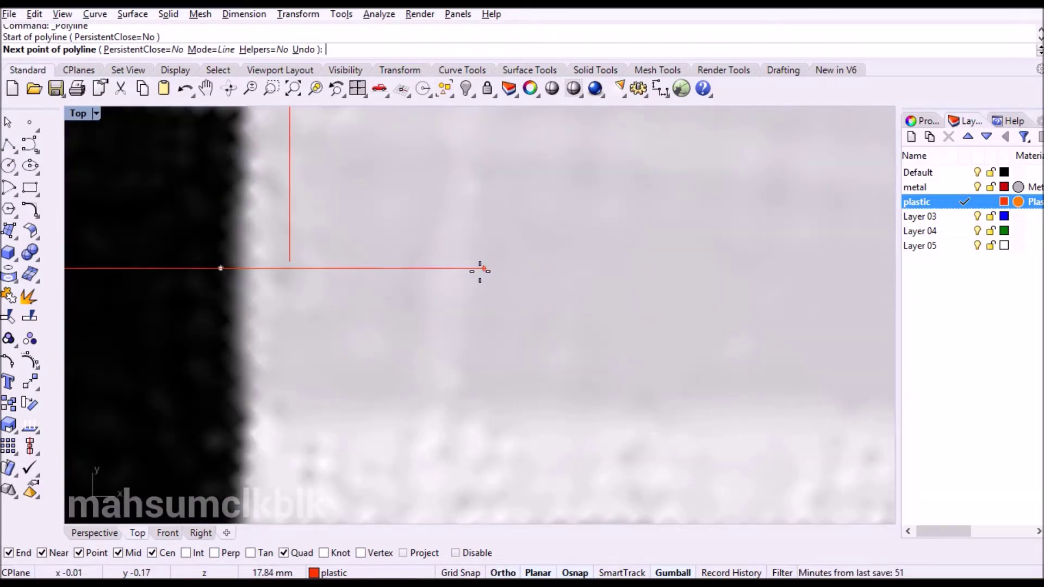
left_click(523, 278, "shift")
right_click(522, 278)
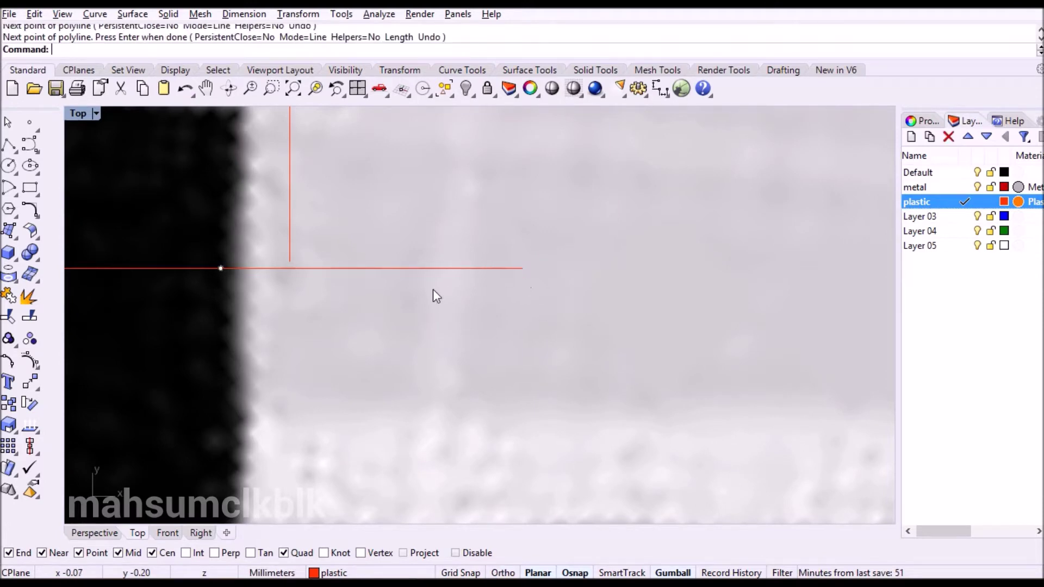
Extend the handle profile's lower end at the collar with a Natural extension until it crosses the centre line
right_click_drag(310, 299, 494, 299)
left_click(472, 248)
scroll(478, 298, "up", 3)
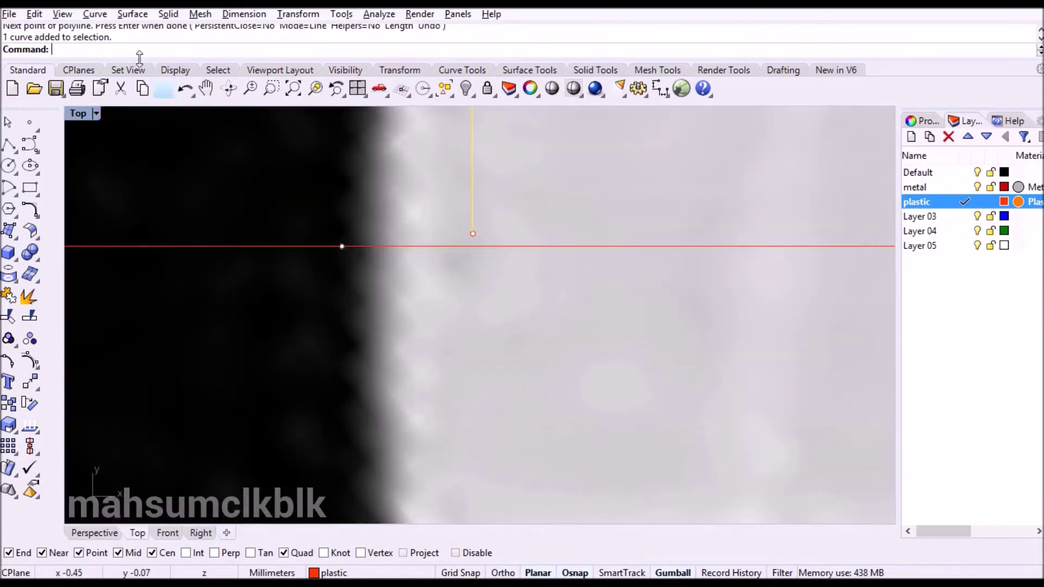
left_click(95, 14)
mouse_move(149, 323)
left_click(331, 321)
left_click(471, 232)
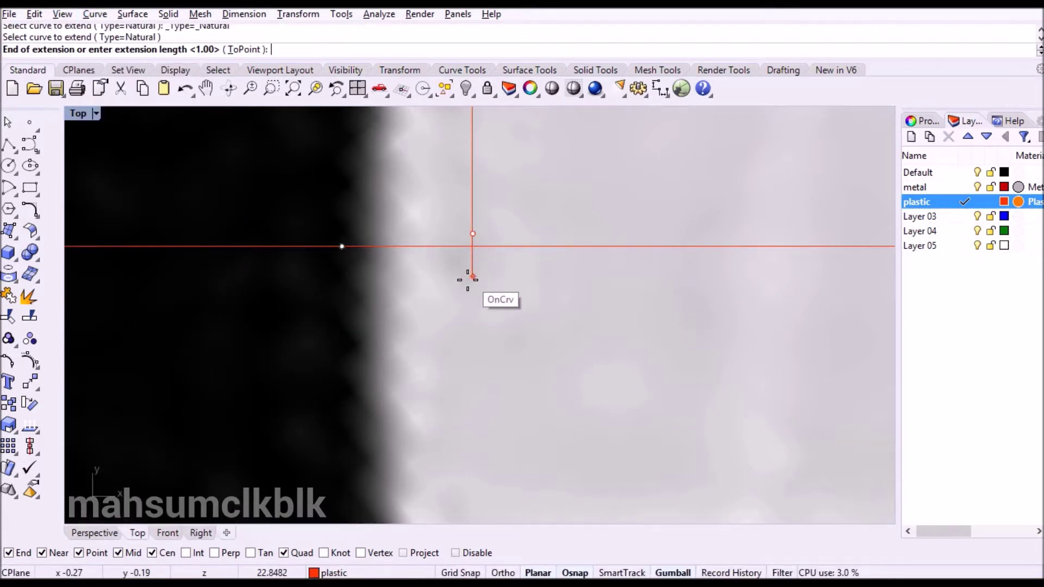
left_click(473, 282)
right_click(511, 300)
Trim the overhanging ends of the profile curve and the centre line where they cross at the collar
key("ctrl+a")
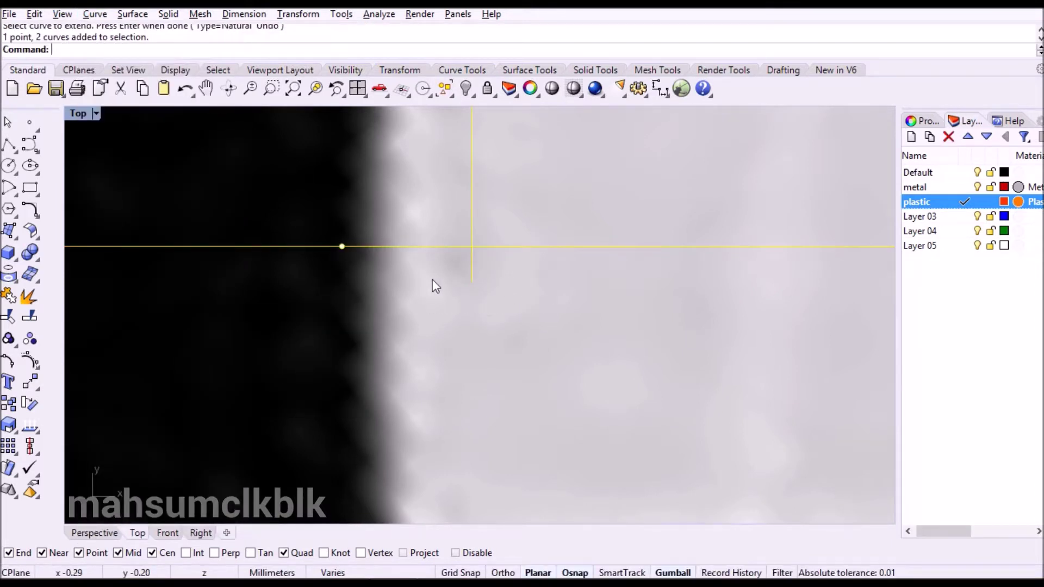
key("Return")
left_click(473, 271)
left_click(523, 246)
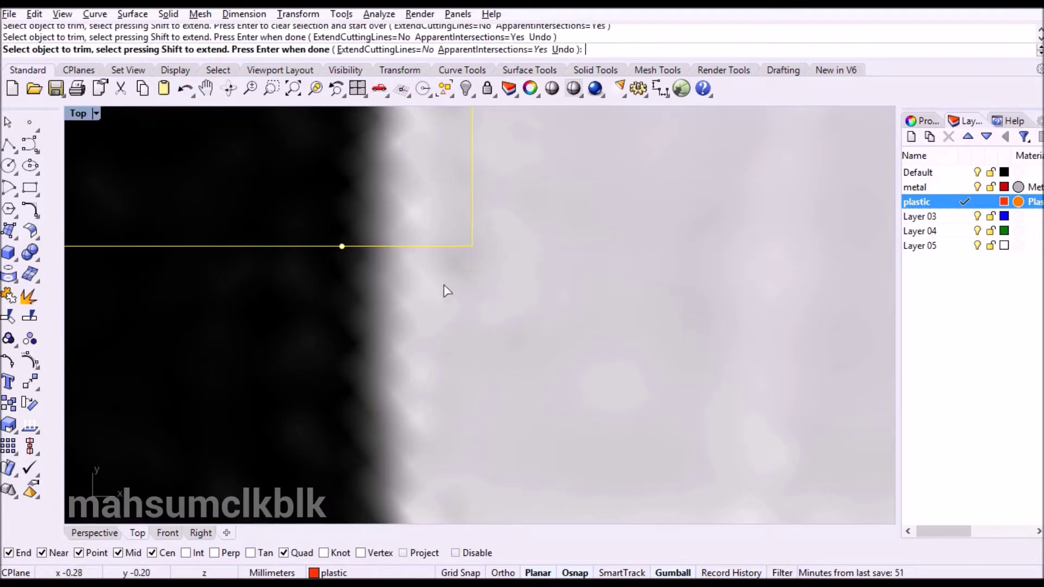
key("Return")
key("Escape")
right_click(548, 331)
key("Escape")
Delete the centre line and the reference points at the collar and at the handle's rounded end
left_click(216, 245)
key("Delete")
left_click(342, 247)
key("Delete")
scroll(278, 268, "down", 6)
right_click_drag(307, 299, 540, 295)
scroll(428, 308, "down", 10)
scroll(288, 307, "down", 5)
right_click_drag(289, 307, 680, 312)
scroll(314, 313, "down", 7)
scroll(401, 303, "up", 13)
left_click(191, 305)
key("Delete")
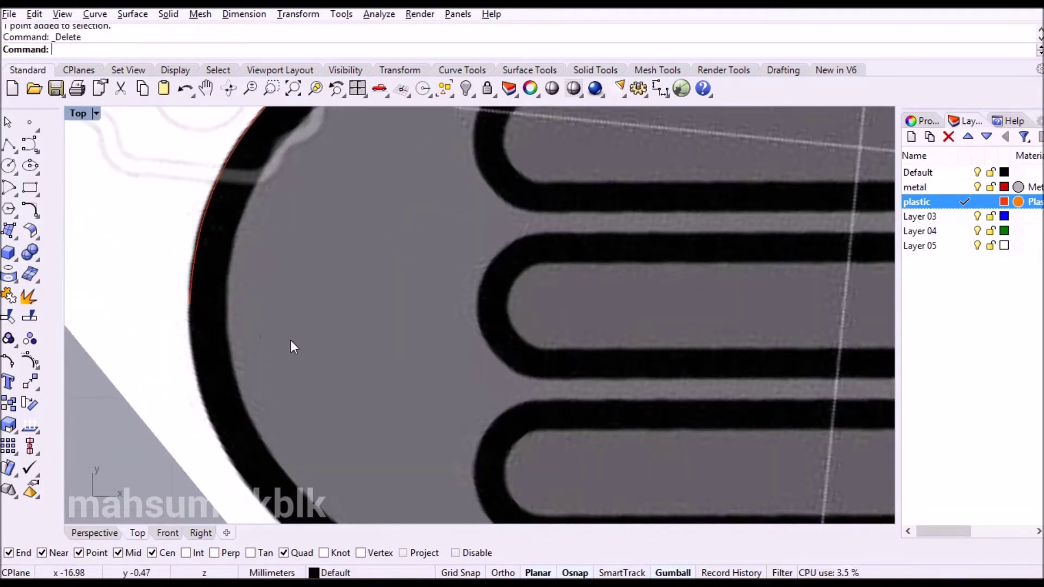
scroll(290, 340, "down", 8)
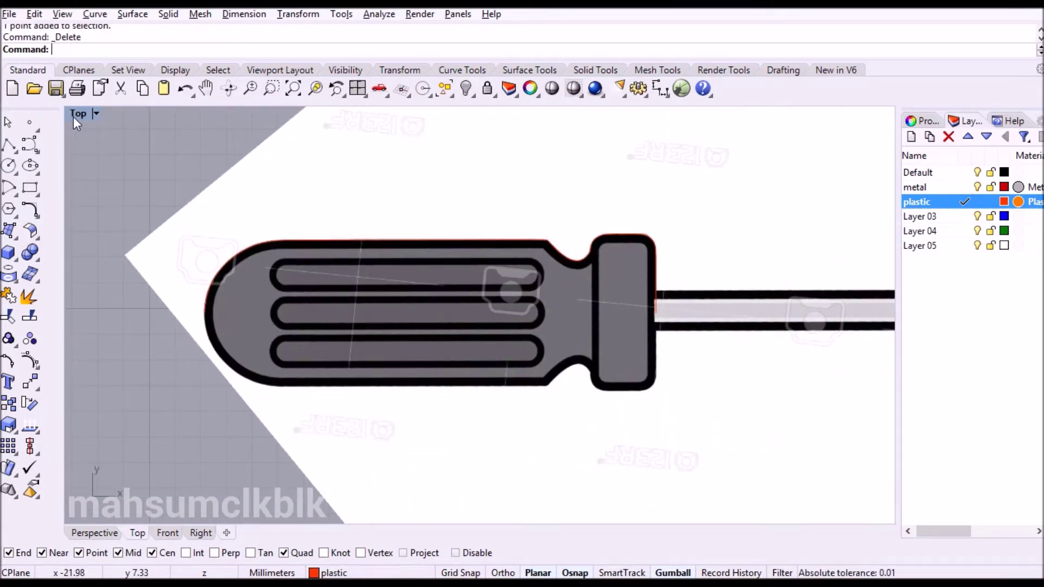
double_click(76, 114)
scroll(281, 184, "up", 5)
right_click_drag(281, 184, 252, 189)
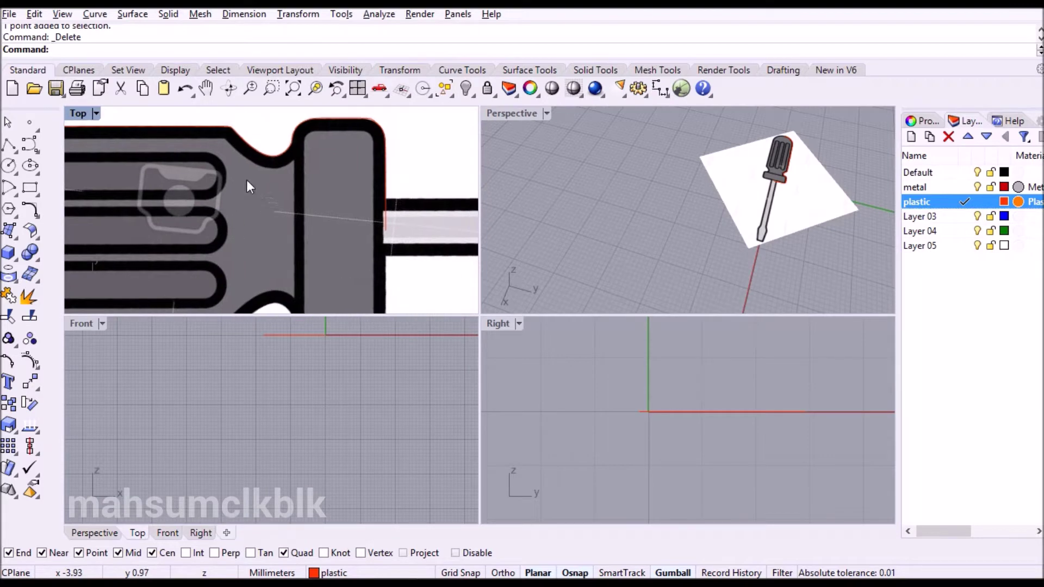
double_click(66, 113)
Start a polyline where the shaft meets the collar and draw its straight upper edge about 14.3 mm to the blade's flare
scroll(216, 145, "down", 3)
scroll(341, 287, "up", 6)
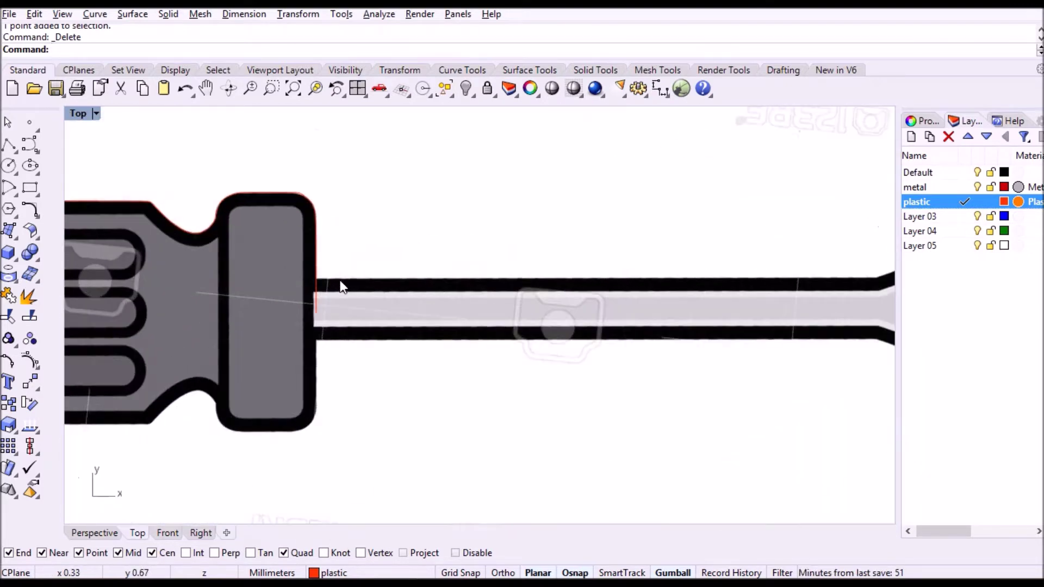
scroll(326, 280, "down", 5)
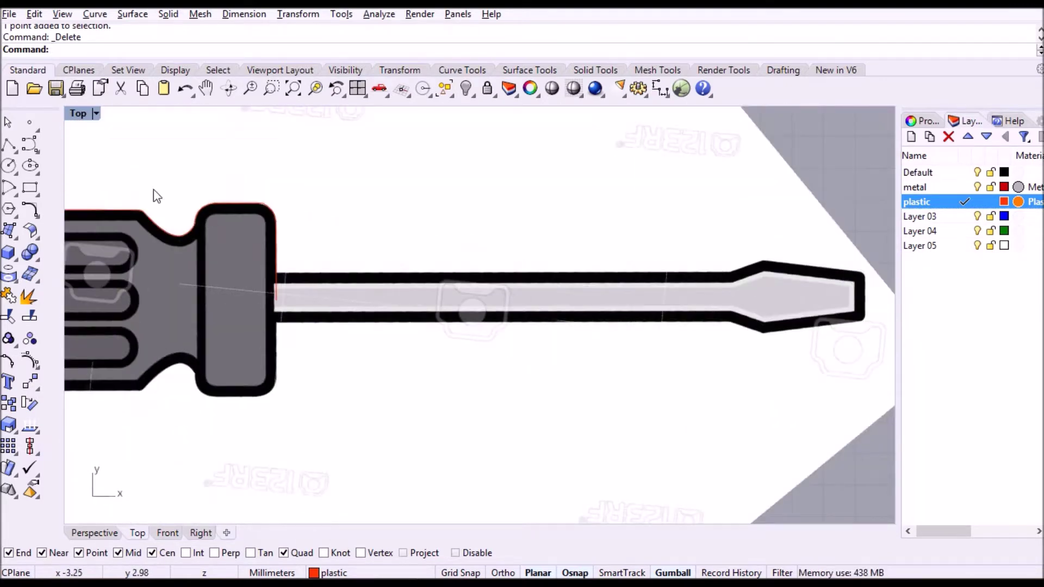
left_click(9, 145)
scroll(273, 273, "up", 10)
left_click(283, 268)
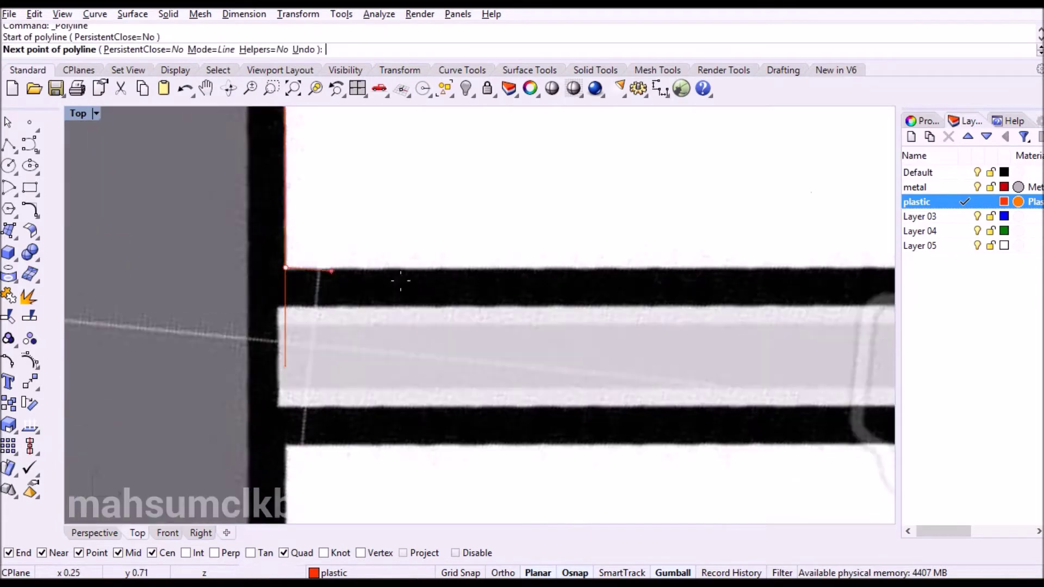
scroll(621, 300, "down", 4)
right_click_drag(621, 300, 249, 269)
right_click_drag(726, 284, 397, 272)
scroll(729, 240, "up", 10)
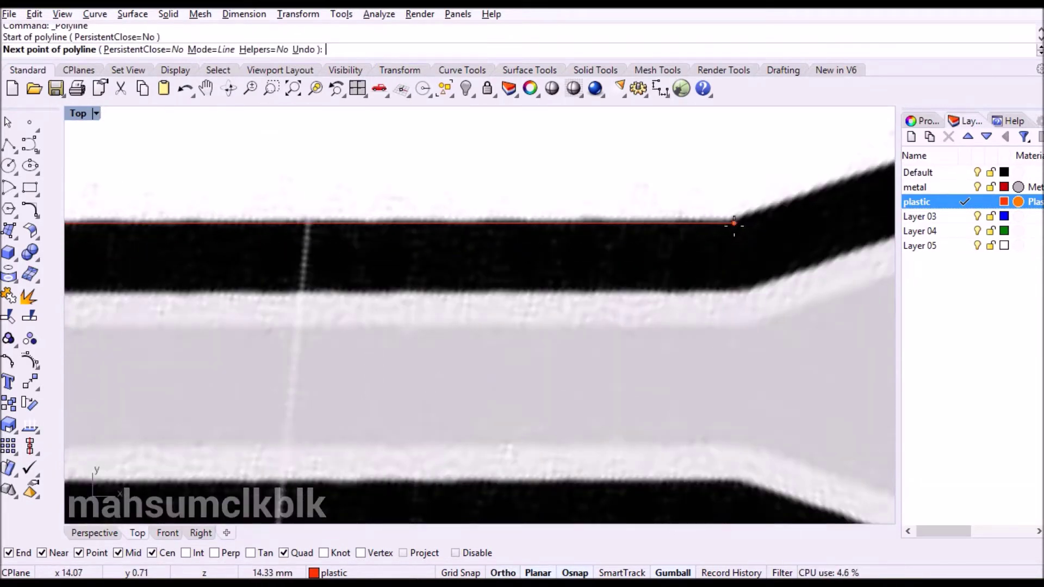
left_click(731, 223)
Continue the polyline at free angles up the blade's flare to its peak and along the slope to the tip's upper corner
scroll(544, 282, "down", 4)
key("F8")
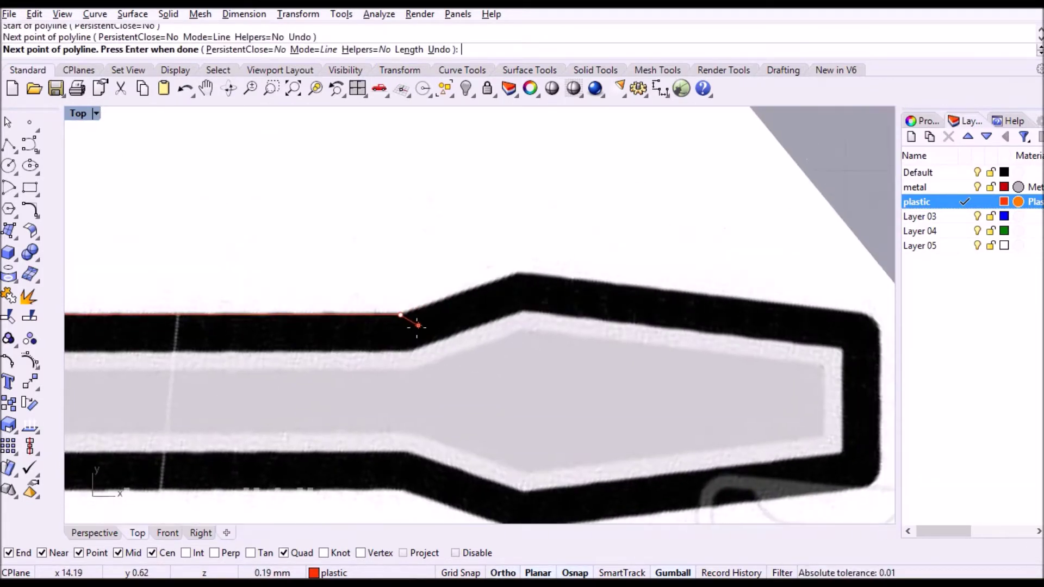
left_click(516, 277)
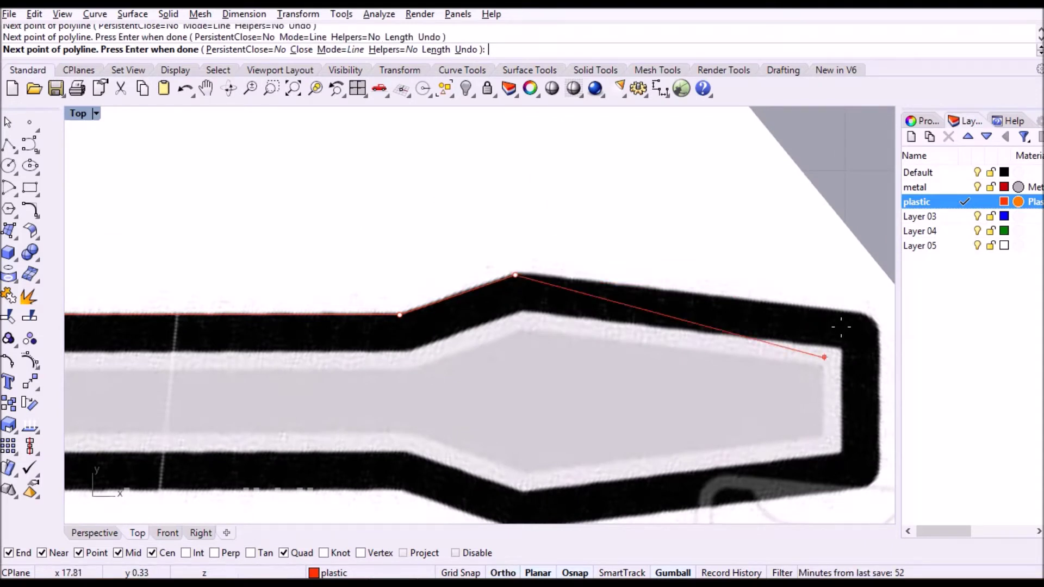
scroll(859, 325, "up", 4)
right_click_drag(859, 325, 681, 323)
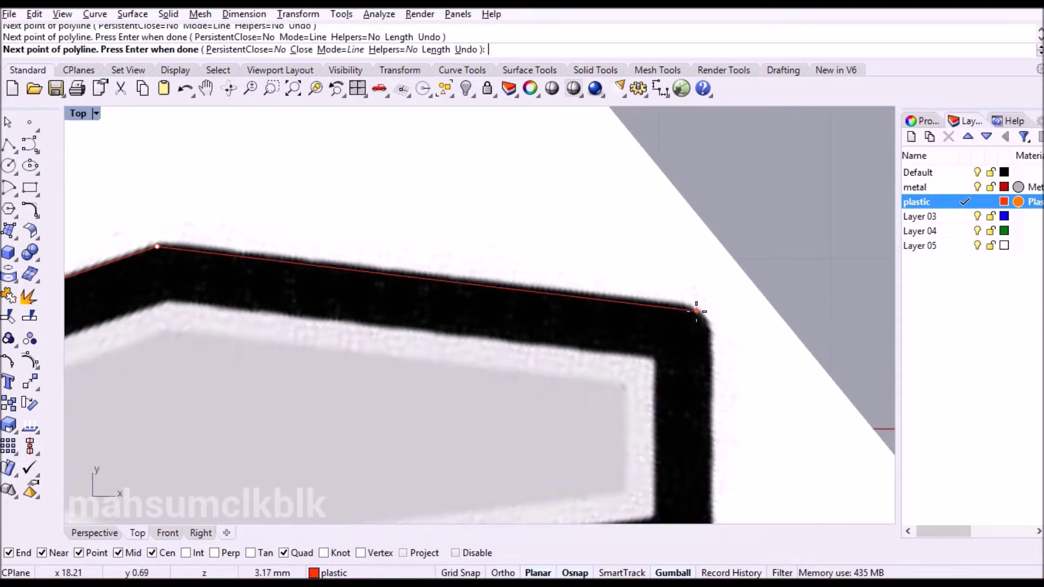
left_click(696, 311)
Draw the blade tip's vertical end edge about 0.9 mm down, level with the handle profile's lower end, and finish the polyline
scroll(712, 402, "down", 5)
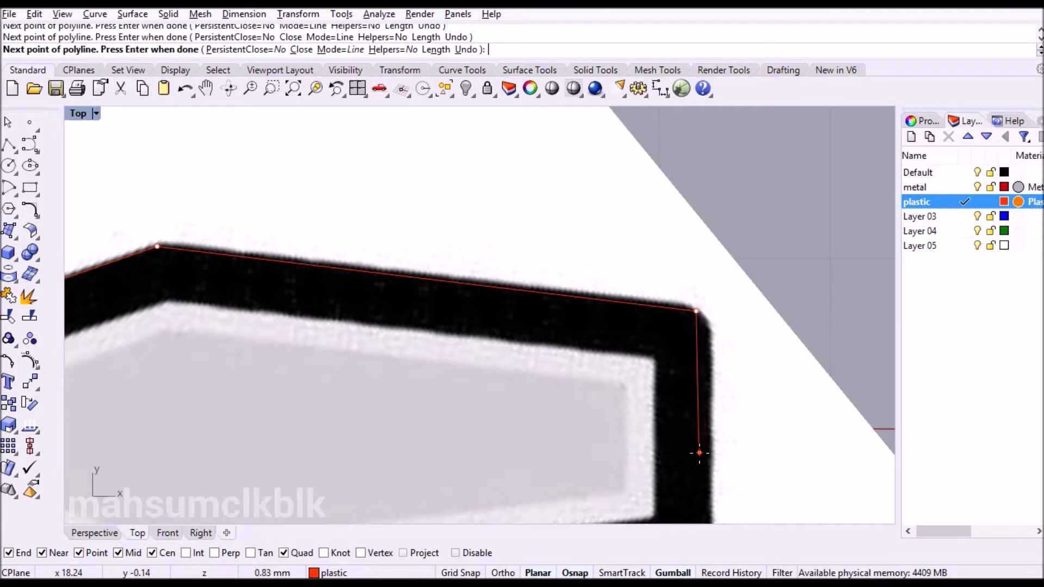
right_click_drag(660, 431, 255, 435)
scroll(837, 435, "down", 4)
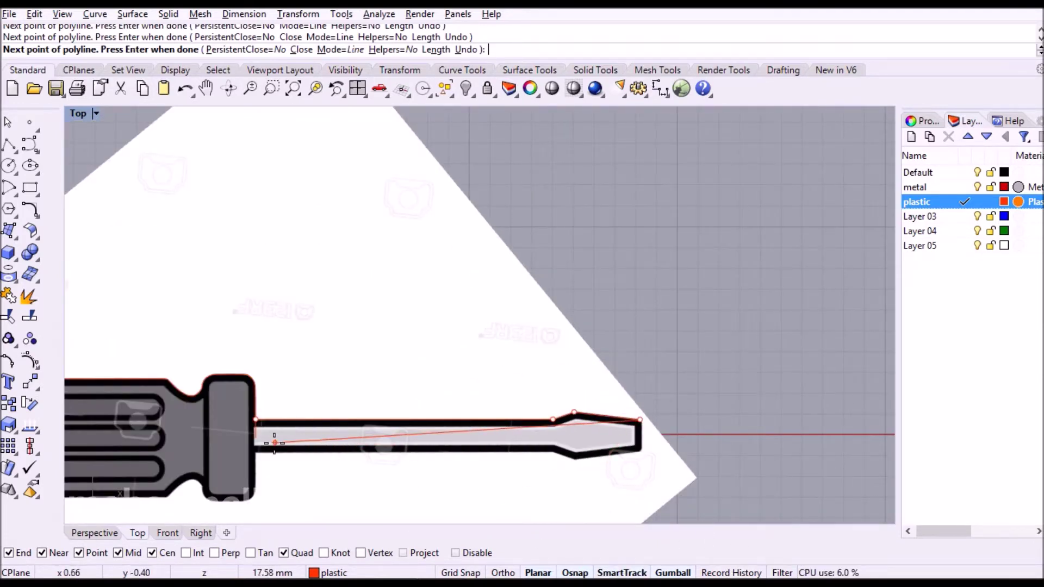
scroll(661, 444, "up", 3)
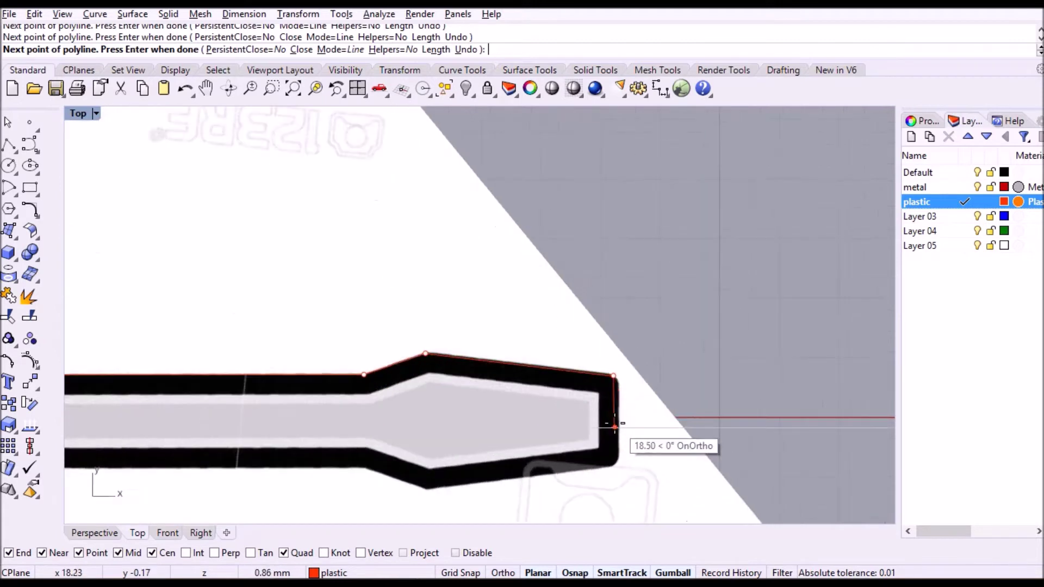
scroll(587, 368, "up", 5)
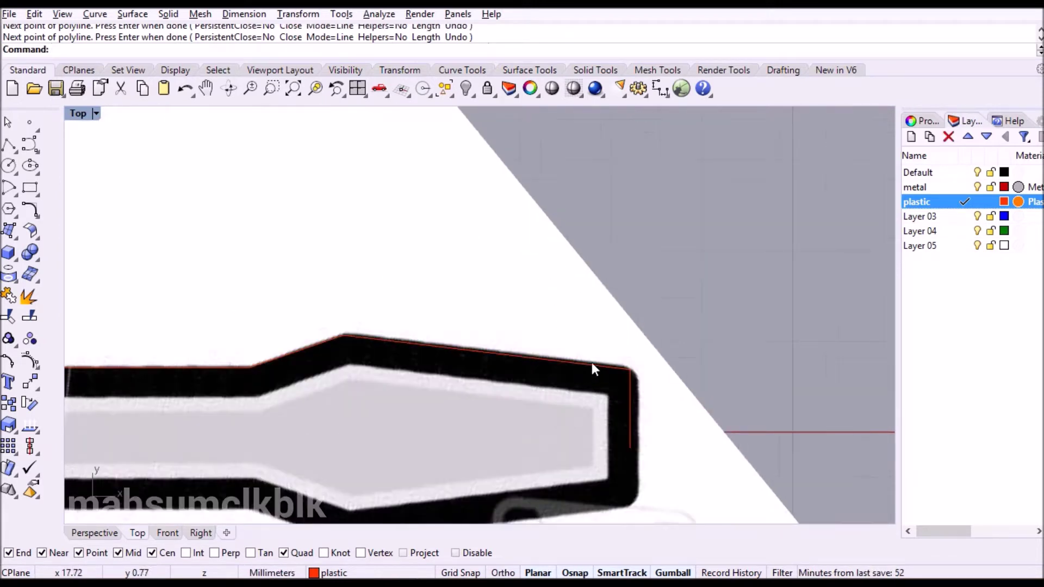
key("Return")
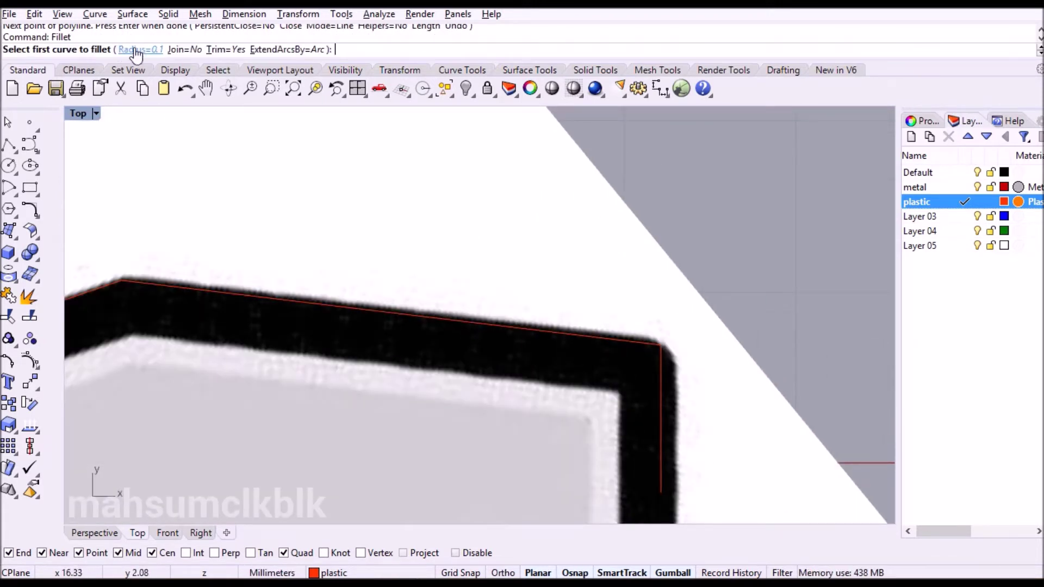
Fillet the blade tip's upper corner between the sloped edge and the vertical end edge with radius 0.1
scroll(617, 416, "up", 3)
left_click(641, 321)
left_click(678, 342)
Move the shaft's profile curve to the metal layer
scroll(684, 369, "down", 4)
scroll(684, 371, "down", 6)
right_click_drag(629, 381, 702, 341)
scroll(591, 358, "down", 4)
right_click_drag(526, 379, 769, 380)
scroll(562, 329, "down", 4)
scroll(338, 343, "up", 5)
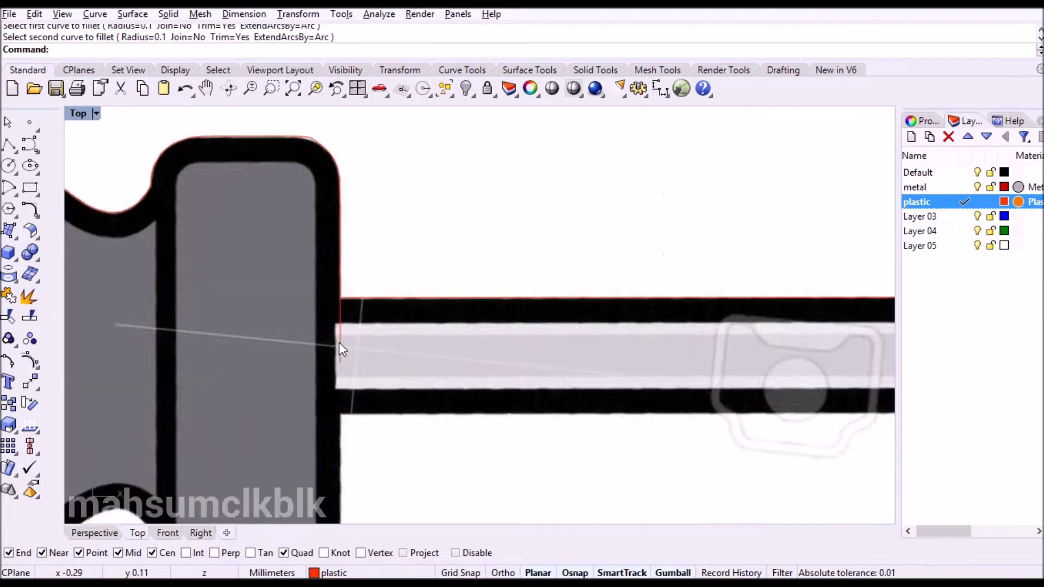
scroll(348, 342, "down", 2)
left_click(264, 209)
scroll(435, 246, "down", 4)
right_click_drag(435, 246, 631, 246)
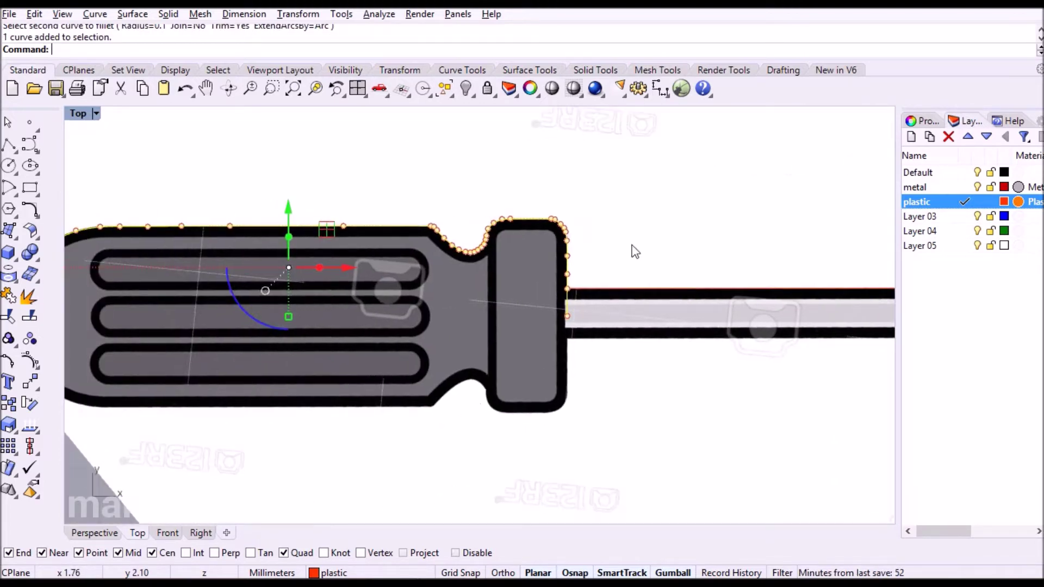
double_click(79, 115)
scroll(322, 256, "down", 4)
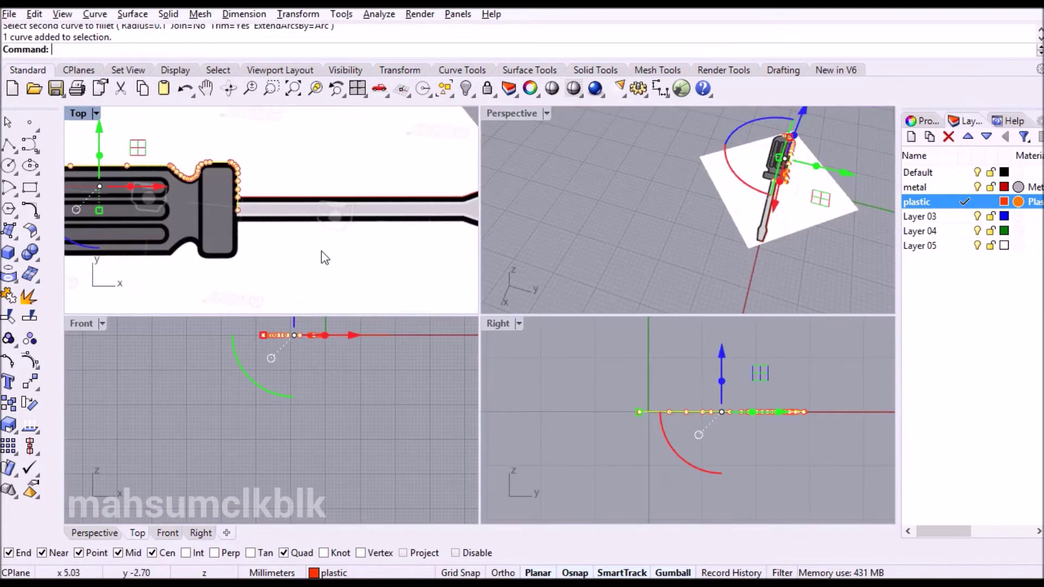
left_click(336, 217)
right_click(939, 192)
left_click(930, 454)
left_click(434, 249)
Hide the screwdriver reference picture so only the profile curves remain in view
scroll(408, 213, "up", 8)
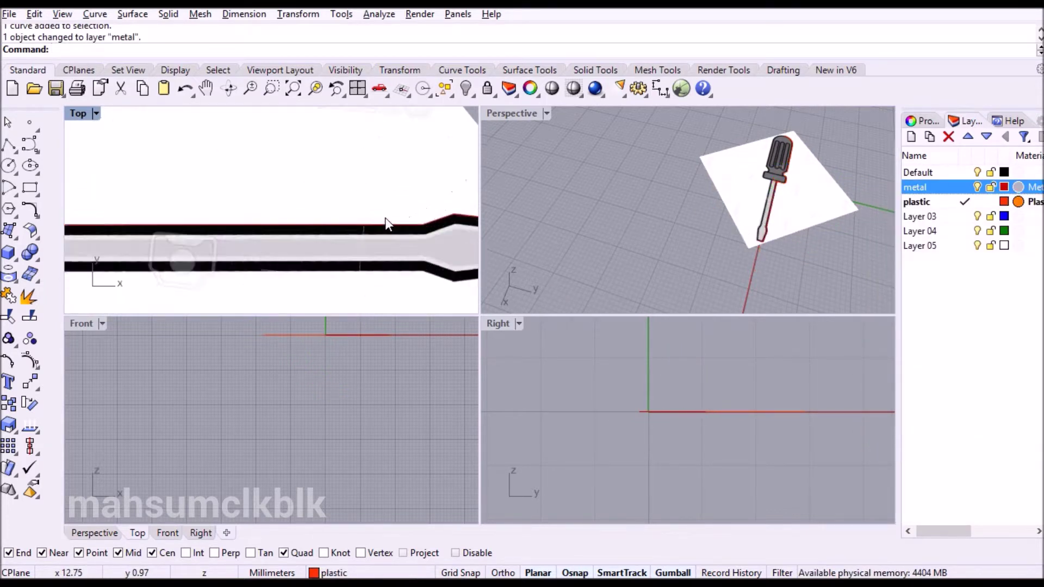
scroll(375, 216, "down", 4)
right_click_drag(321, 183, 378, 162)
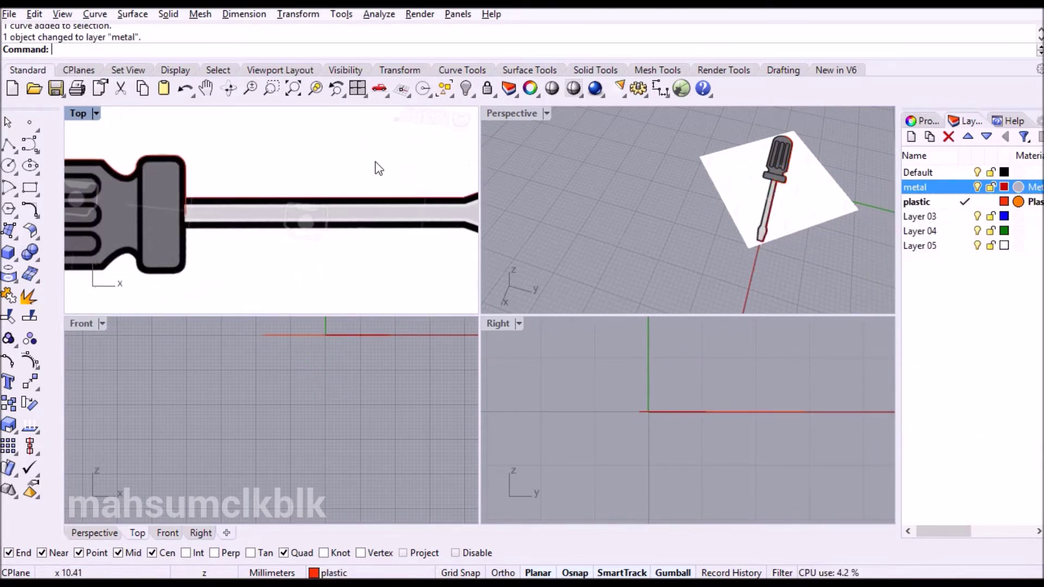
left_click(465, 88)
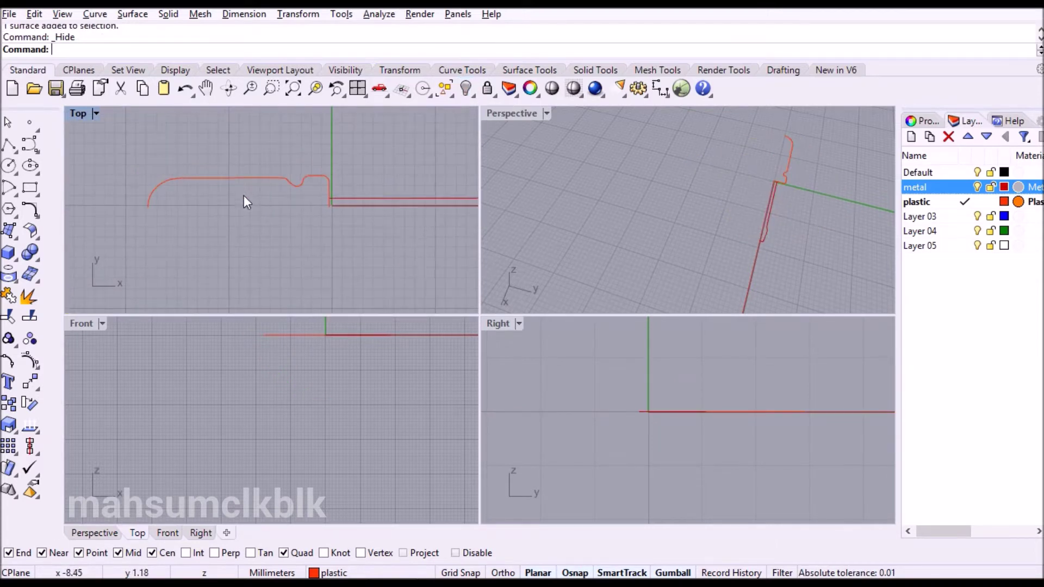
Revolve the handle profile a full 360 degrees about the axis through its two end points
left_click(242, 174)
type("Rev")
key("Return")
scroll(153, 203, "up", 4)
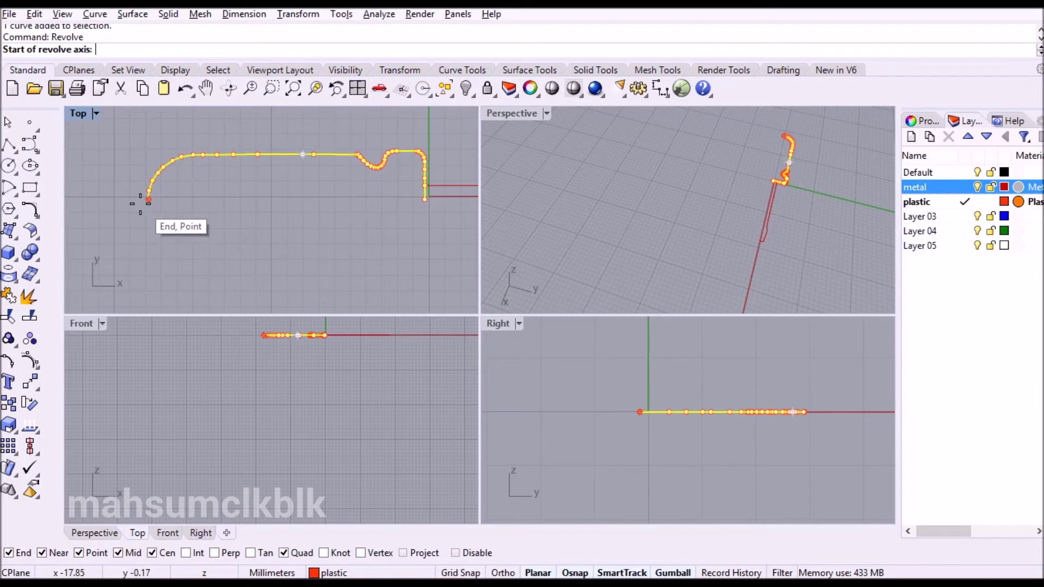
left_click(426, 199)
right_click_drag(385, 350, 323, 382)
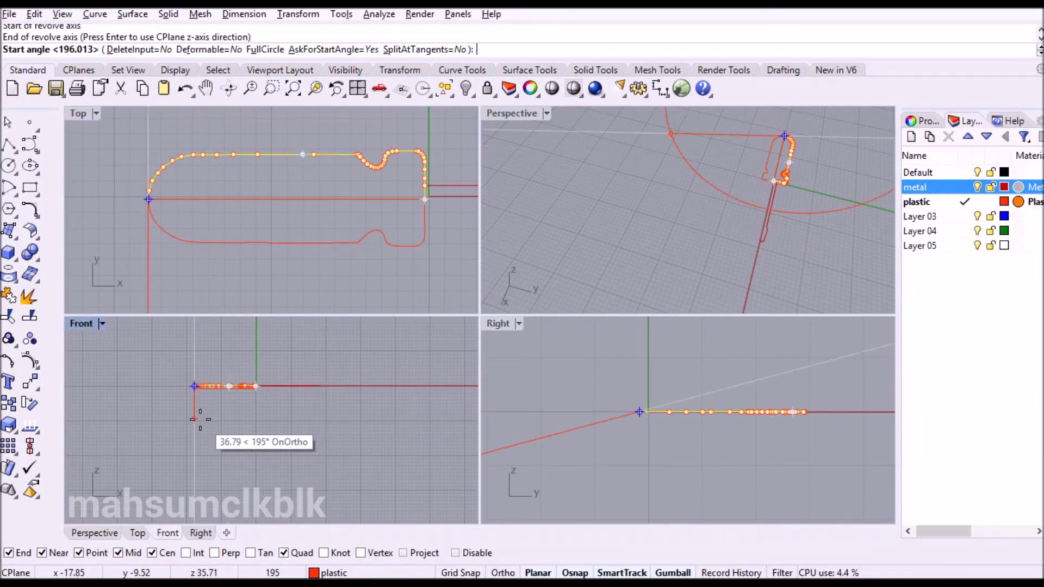
left_click(267, 431)
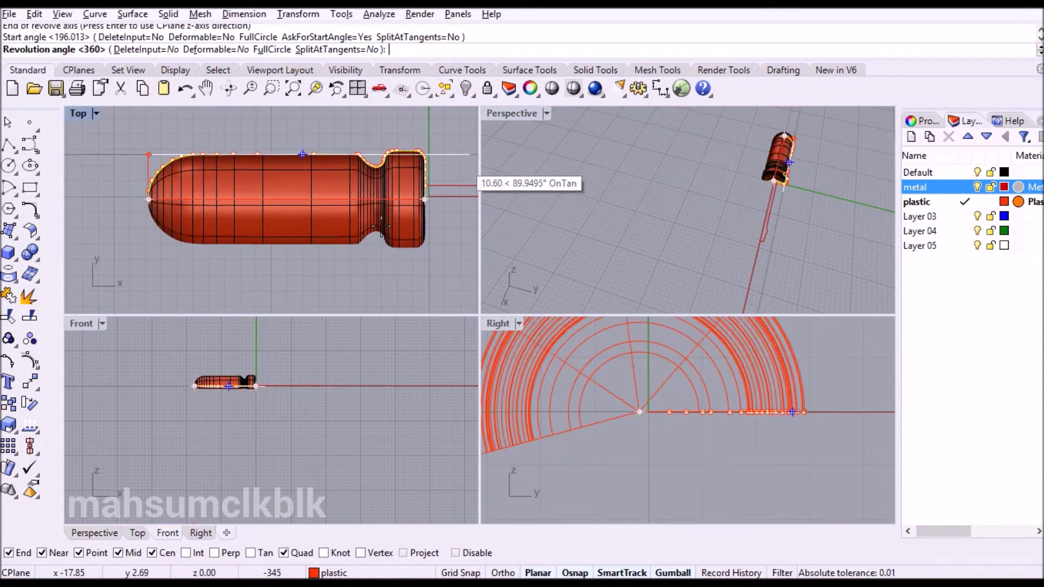
key("Return")
Examine the shape of the revolved handle in the shaded perspective view
left_click(688, 201)
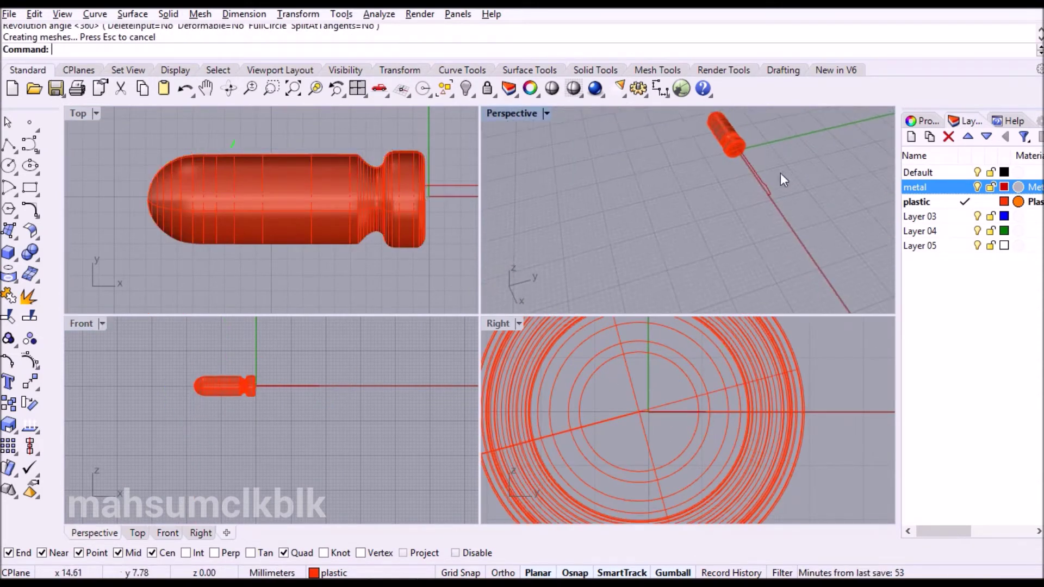
right_click_drag(780, 180, 675, 269)
left_click(557, 85)
scroll(723, 231, "up", 4)
right_click_drag(758, 291, 916, 184)
scroll(633, 357, "down", 4)
Revolve the shaft profile a full 360 degrees about a horizontal axis from the lower end of the blade tip's edge to the collar
scroll(405, 215, "down", 4)
right_click_drag(405, 216, 157, 212)
scroll(156, 213, "up", 6)
left_click(251, 173)
type("Revolve")
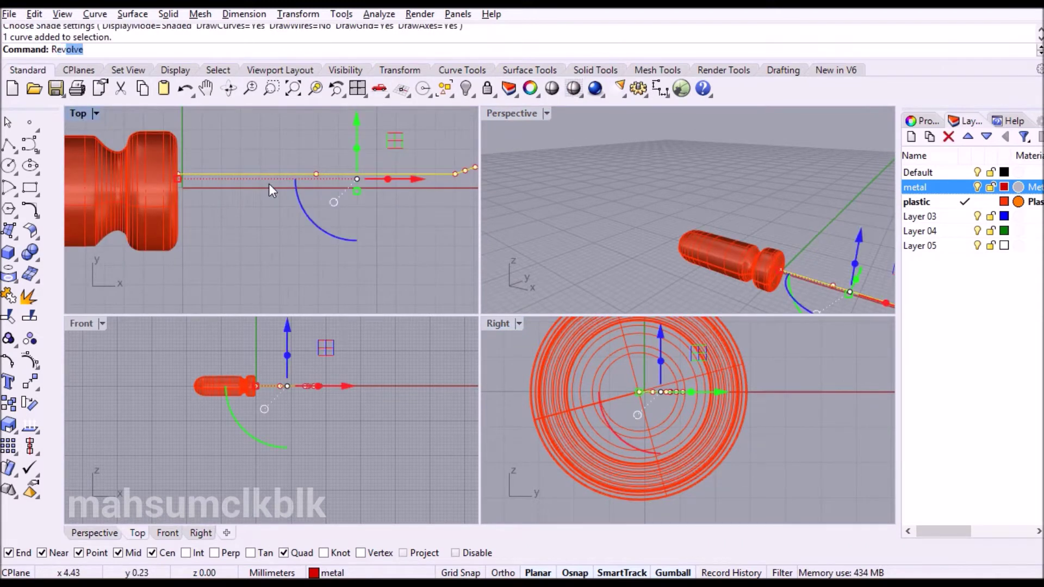
key("Return")
right_click_drag(287, 198, 95, 189)
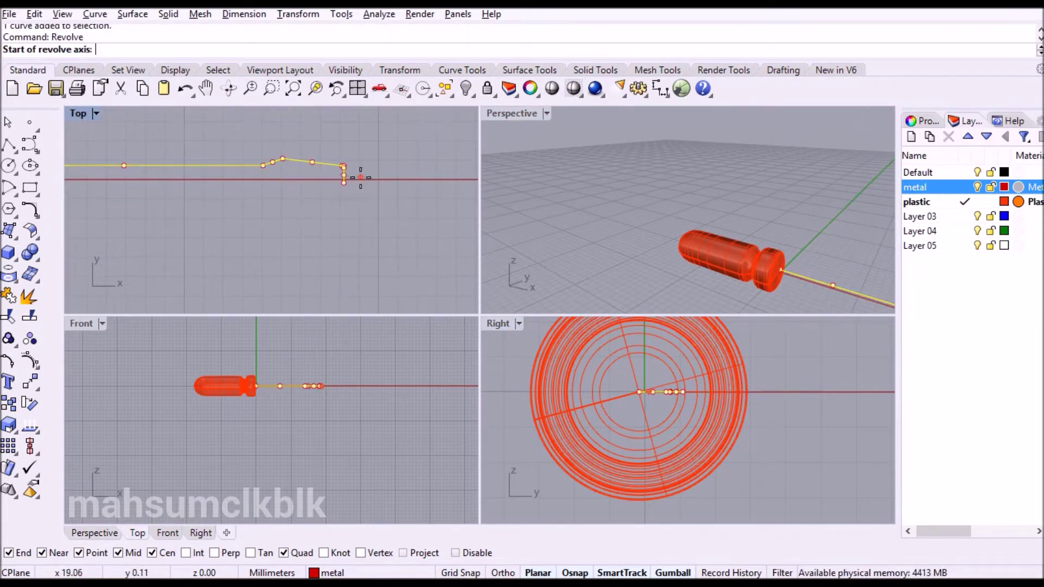
left_click(343, 179)
scroll(298, 197, "up", 5)
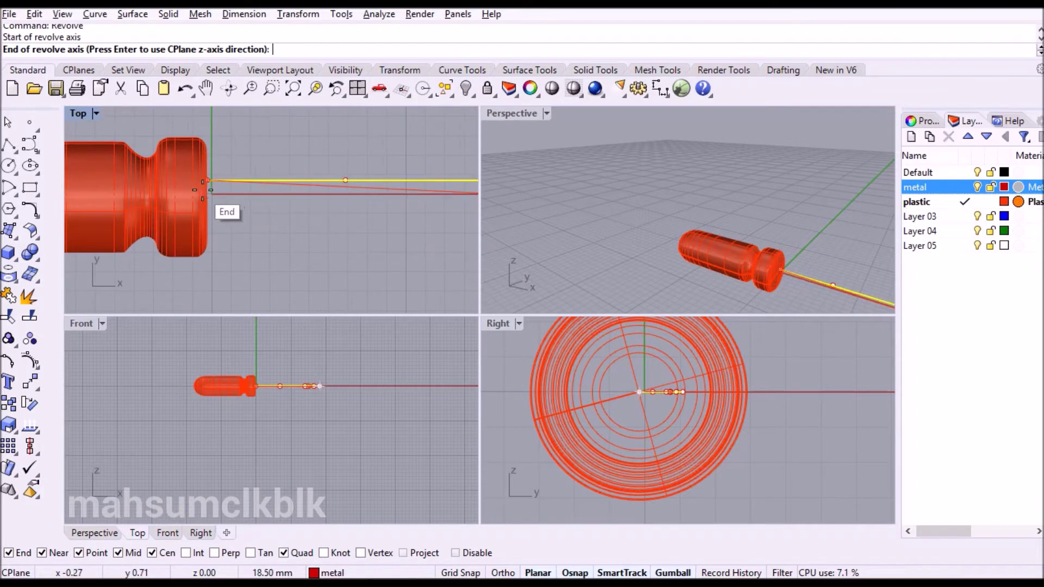
scroll(206, 198, "up", 4)
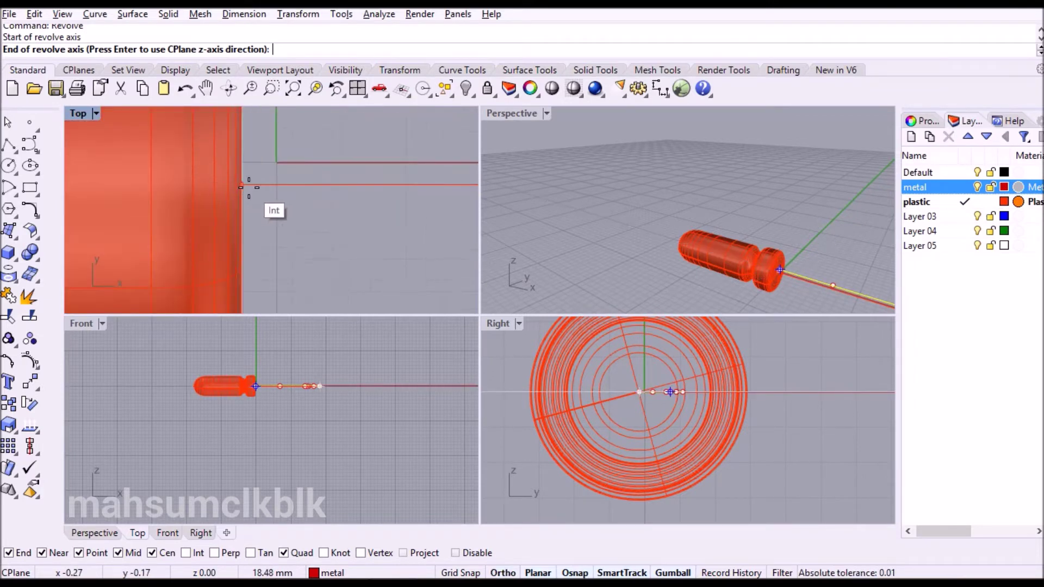
left_click(279, 214)
right_click_drag(279, 214, 242, 202)
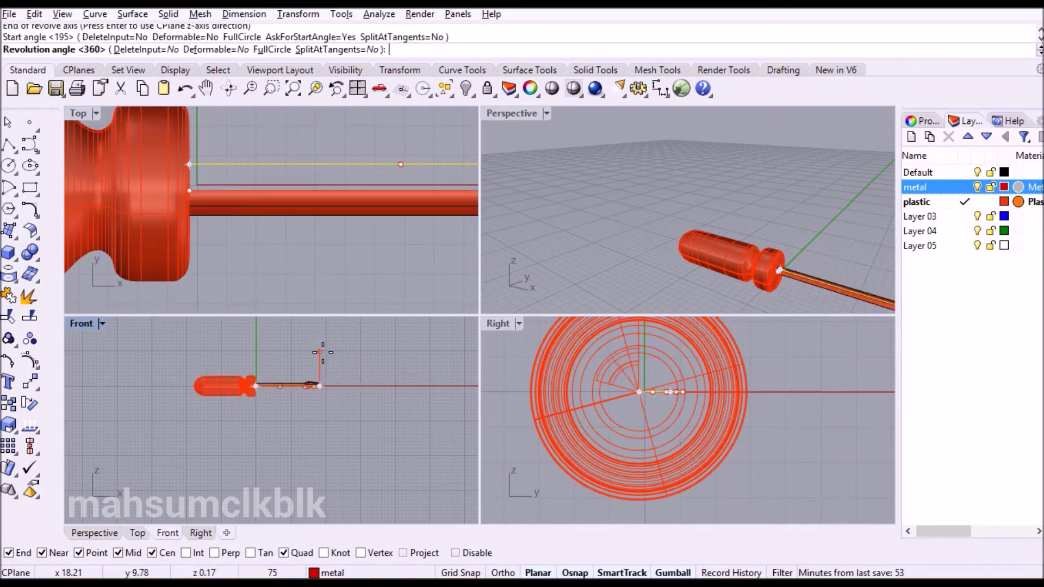
key("Return")
key("Return")
left_click(384, 249)
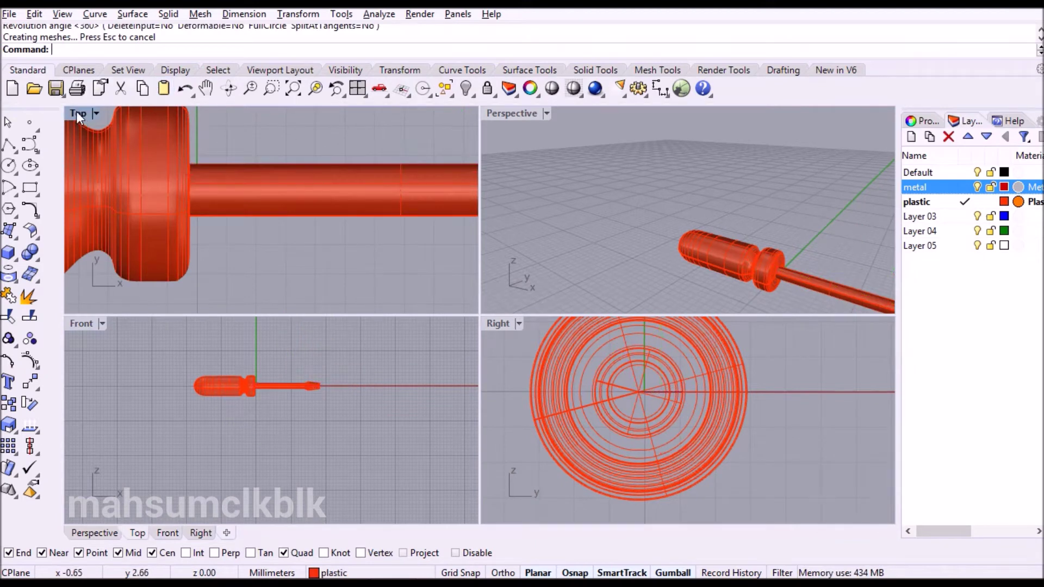
Move the revolved shaft to the metal layer and clear the selection
double_click(76, 112)
scroll(321, 240, "down", 12)
right_click_drag(560, 266, 636, 253)
scroll(465, 267, "up", 4)
scroll(247, 269, "down", 4)
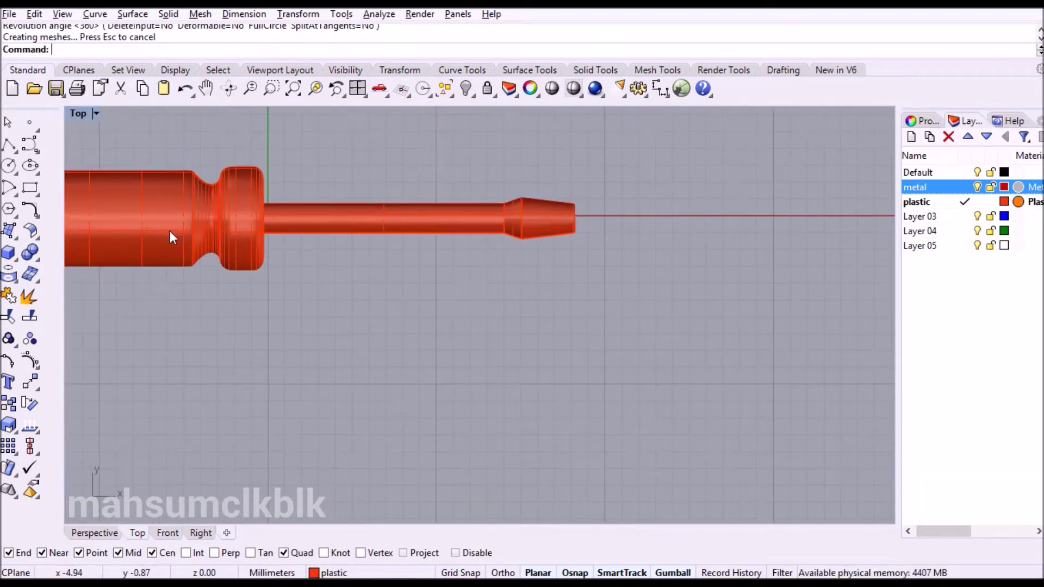
left_click(100, 536)
scroll(543, 312, "down", 5)
right_click_drag(601, 380, 548, 328, "shift")
right_click_drag(767, 363, 713, 337)
right_click_drag(558, 419, 609, 348)
left_click(629, 308)
right_click(942, 187)
left_click(932, 450)
key("Escape")
Make Default the current layer and inspect the shaft and blade in perspective
right_click_drag(490, 348, 297, 370)
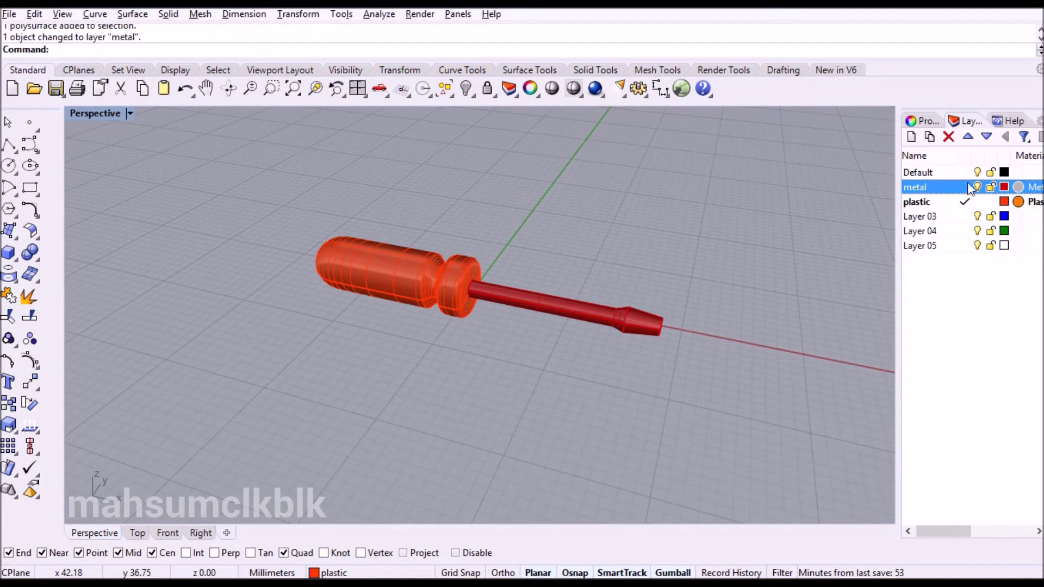
scroll(542, 279, "down", 4)
right_click_drag(522, 288, 435, 352)
scroll(436, 352, "up", 9)
right_click_drag(498, 333, 551, 286)
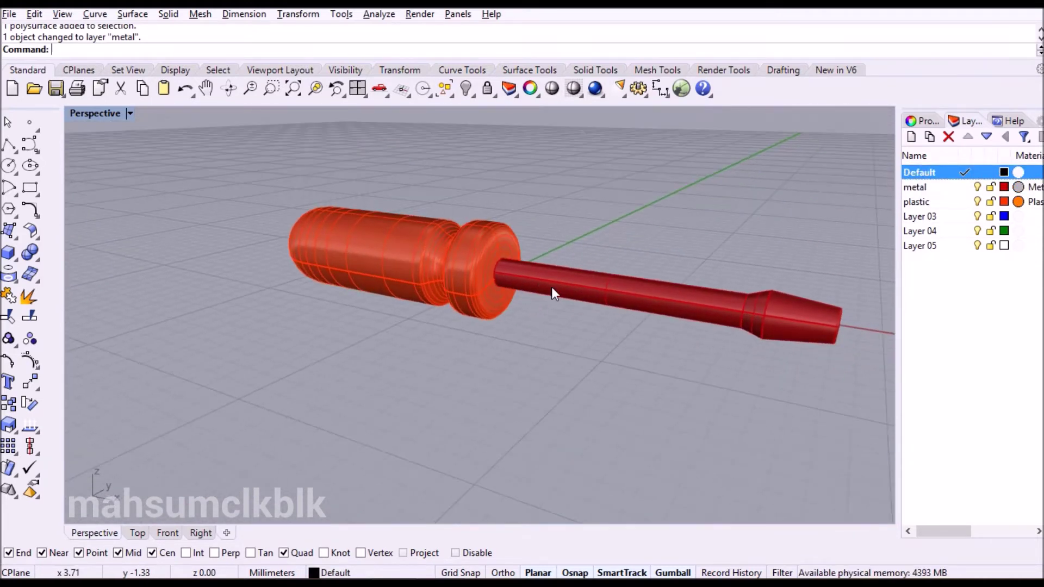
scroll(461, 358, "up", 3)
right_click_drag(461, 359, 518, 324)
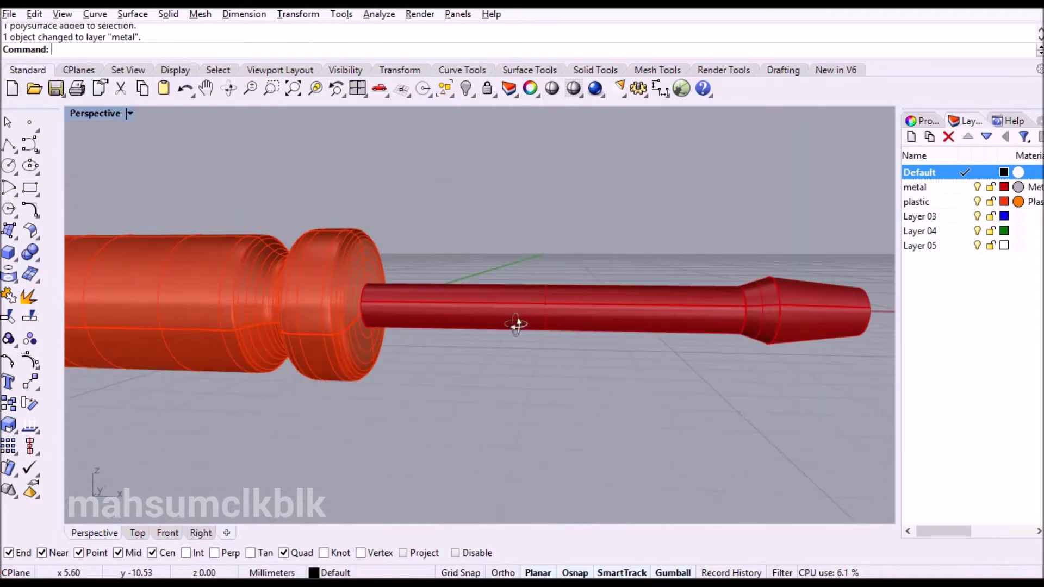
Delete the black Default-layer curve that lies over the blade's outline
left_click(136, 529)
scroll(403, 323, "down", 4)
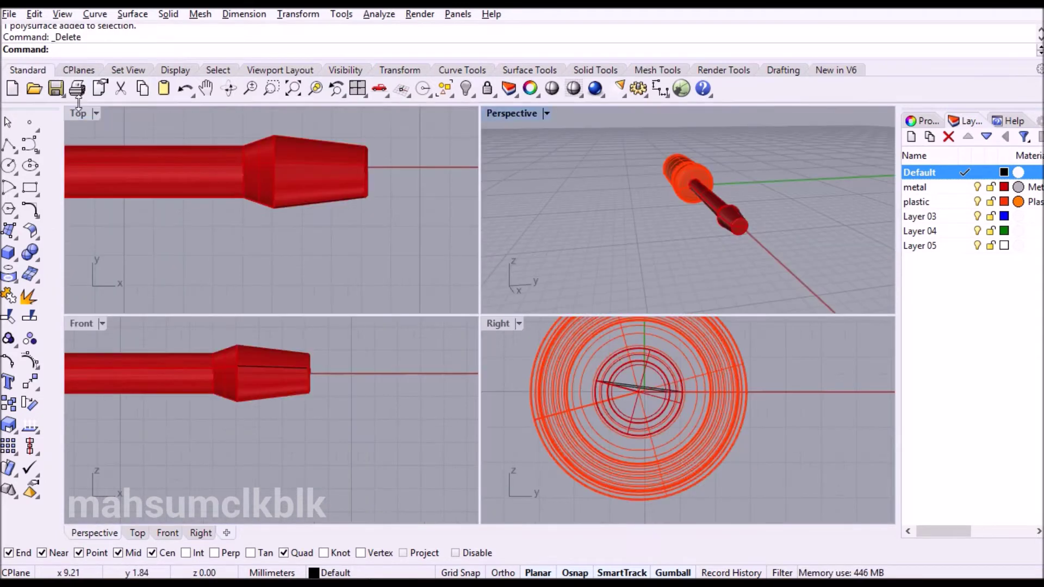
double_click(78, 113)
left_click(411, 210)
left_click(587, 178)
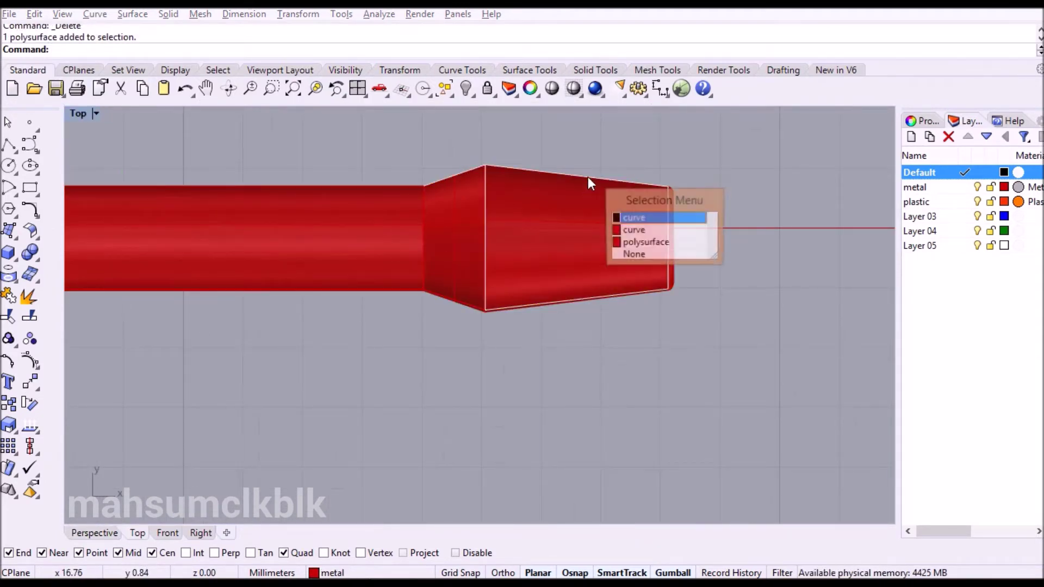
left_click(636, 218)
key("Delete")
Draw a polyline from the shaft's upper edge up the flare to its peak and along the slope to just beyond the blade tip
left_click(483, 219)
scroll(476, 328, "down", 4)
right_click_drag(476, 329, 447, 330)
scroll(390, 271, "up", 6)
right_click_drag(389, 271, 269, 331)
scroll(239, 261, "up", 4)
right_click_drag(236, 257, 266, 149)
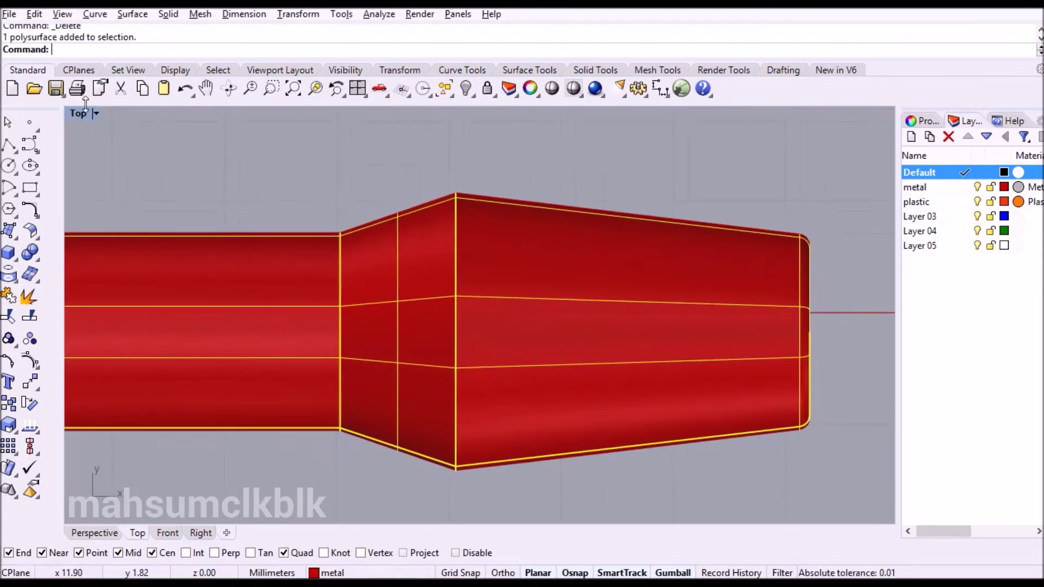
left_click(10, 145)
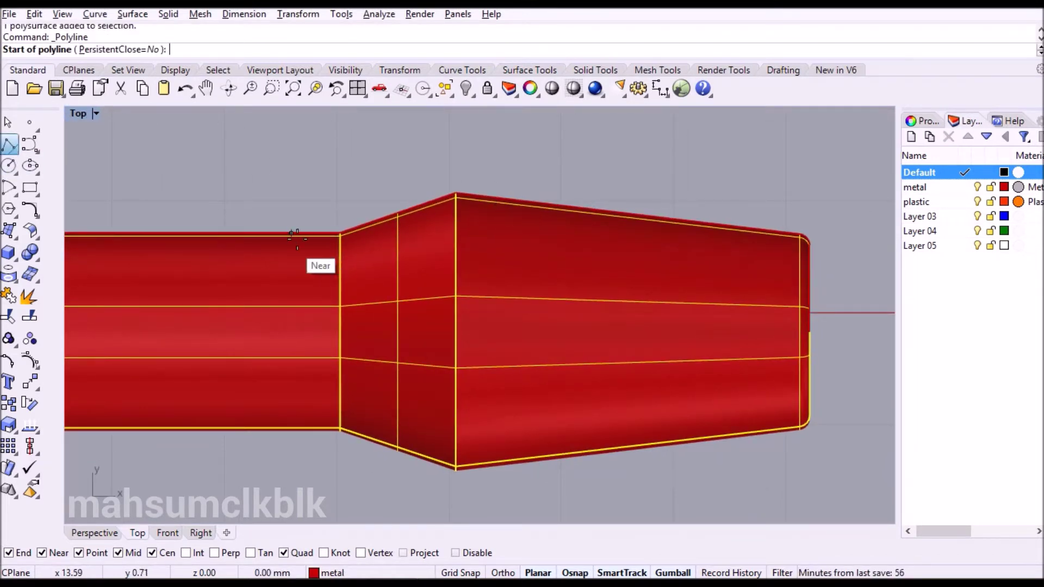
left_click(338, 234)
left_click(455, 193)
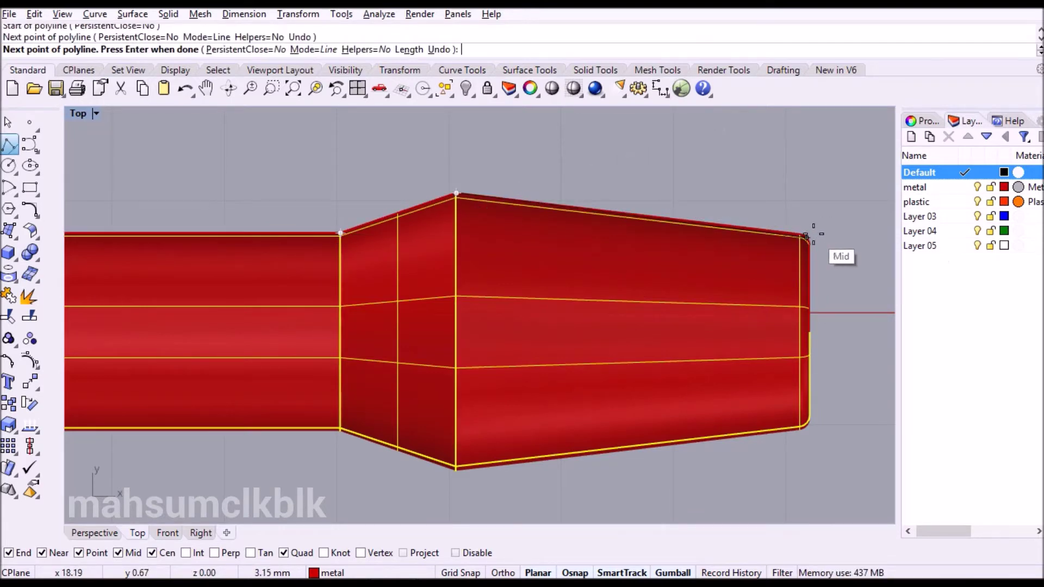
scroll(806, 239, "up", 2)
scroll(807, 240, "up", 1)
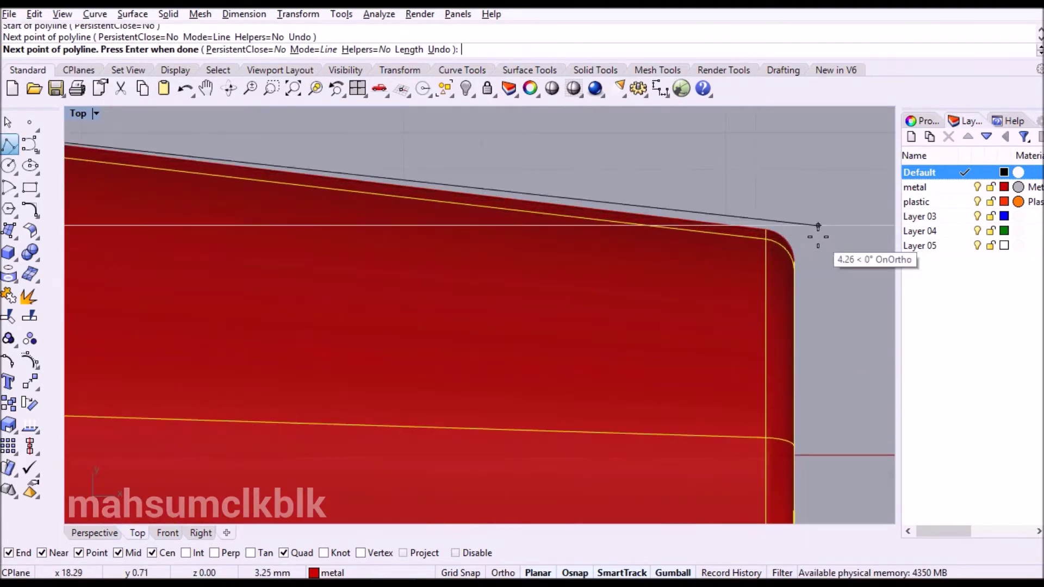
left_click(821, 238)
Draw the outline's vertical end edge just beyond the tip, ending it at the shaft's axis, and finish the polyline
scroll(825, 381, "down", 1)
right_click_drag(829, 382, 838, 221)
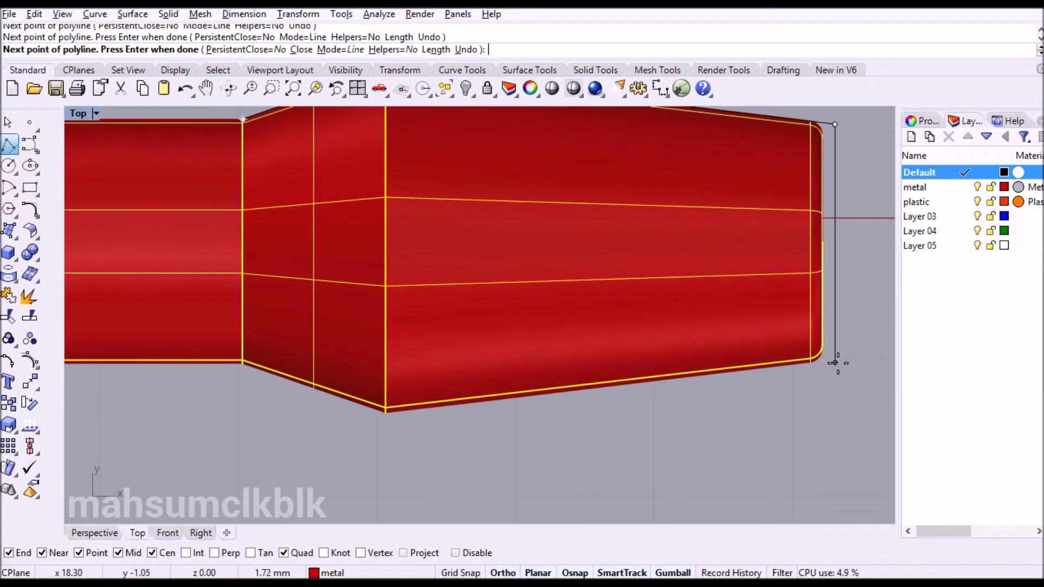
left_click(834, 370)
key("F8")
scroll(663, 331, "down", 3)
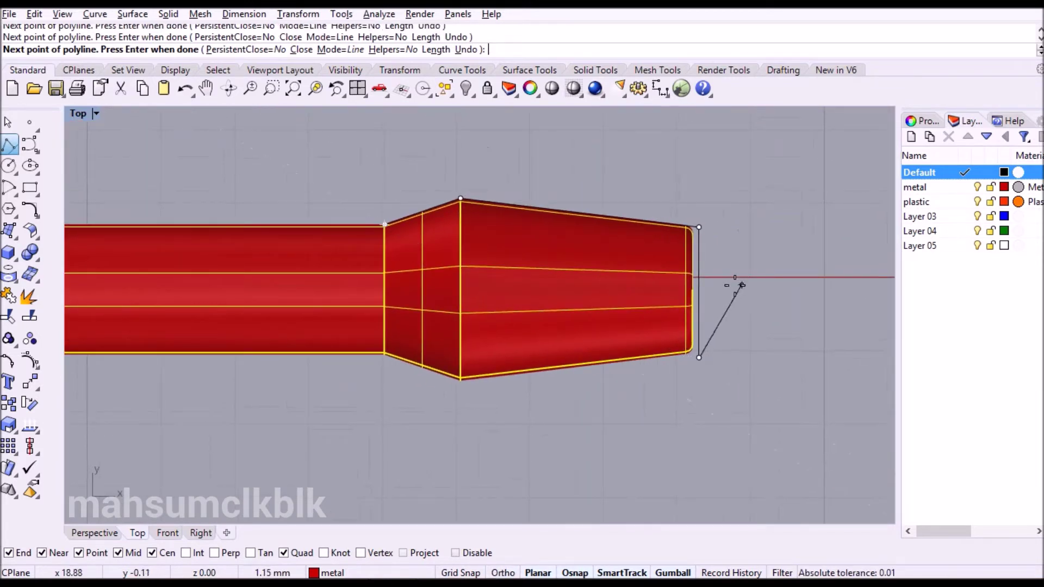
key("Return")
Mirror a copy of the blade's half outline across the horizontal axis through its lower end point
type("Mirror")
key("Return")
left_click(698, 260)
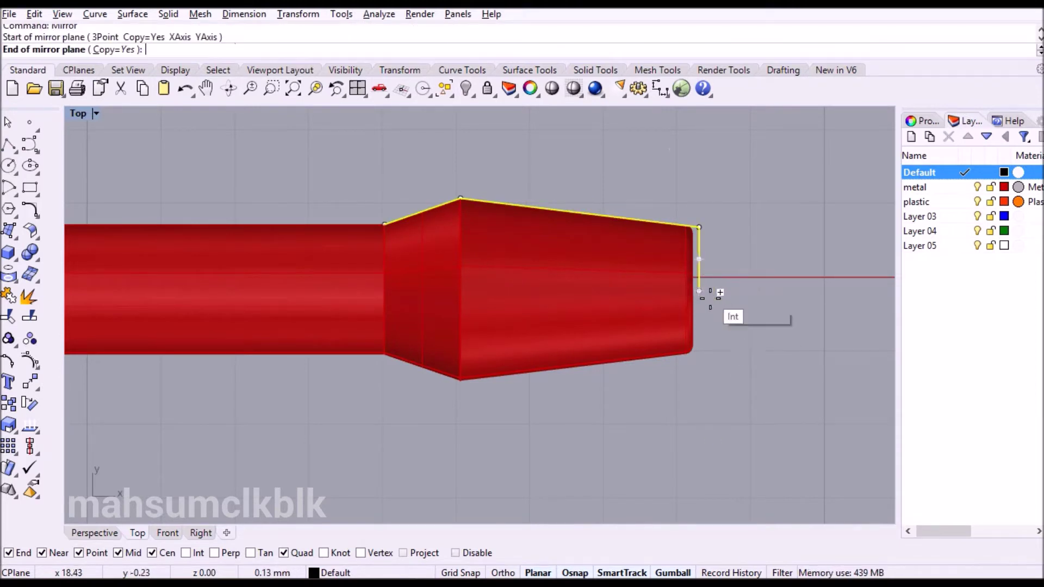
left_click(350, 302)
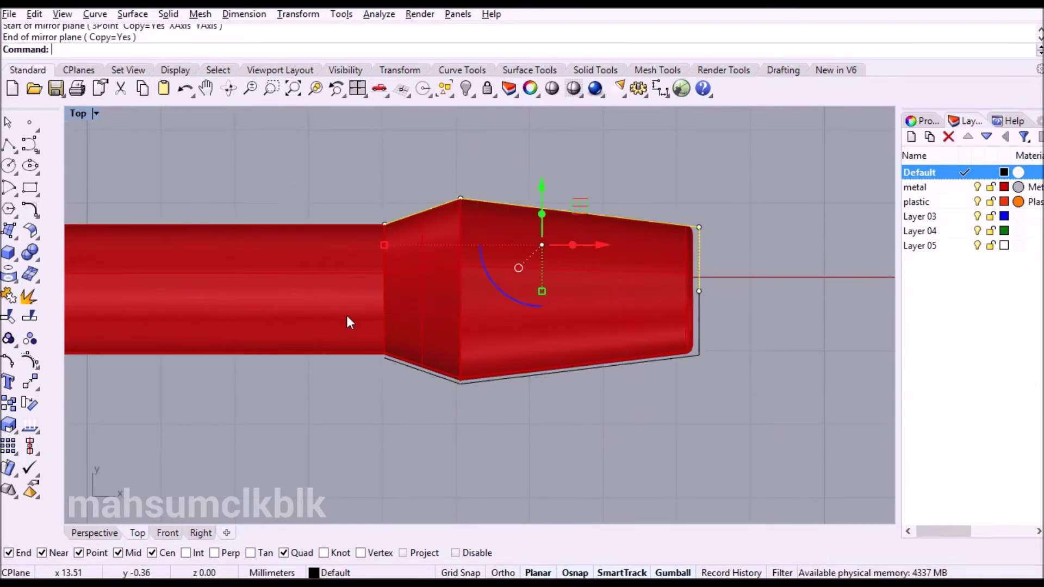
Close the blade outline with a straight vertical line where the flare meets the shaft, and join the three curves into one
left_click(384, 358)
left_click(386, 221)
right_click(495, 214)
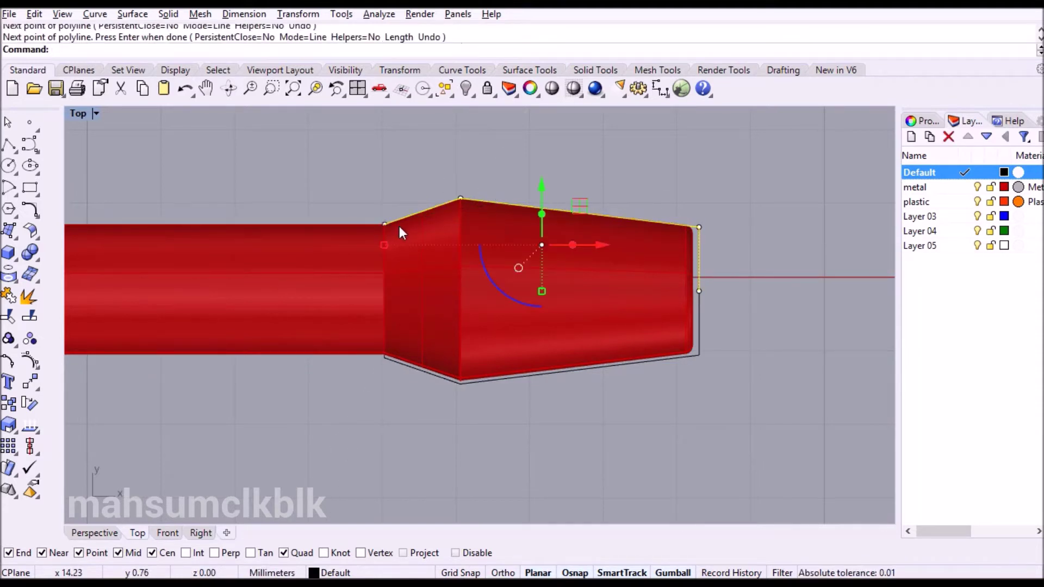
left_click(385, 270)
left_click(425, 310)
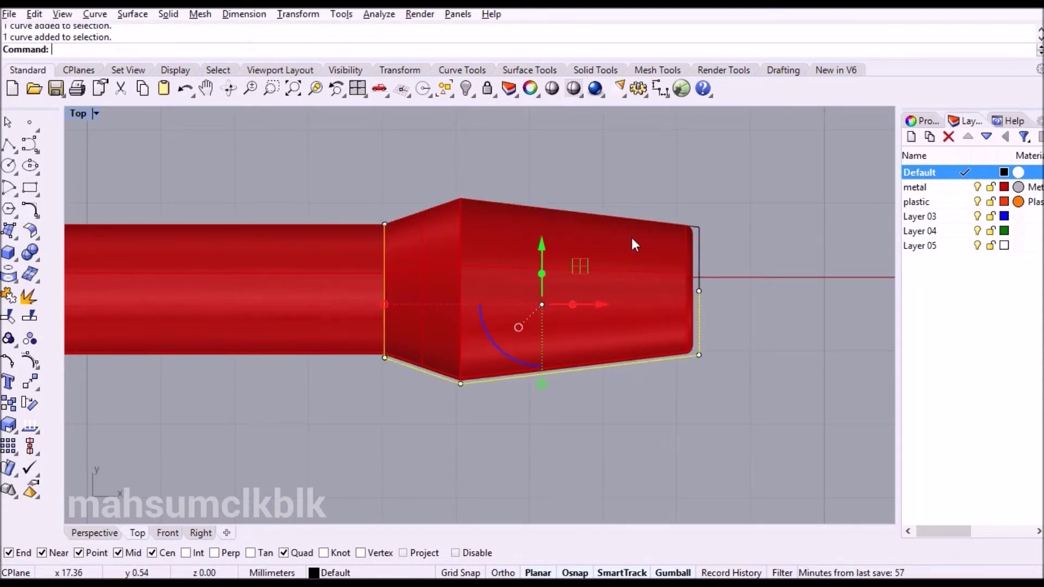
key("ctrl+j")
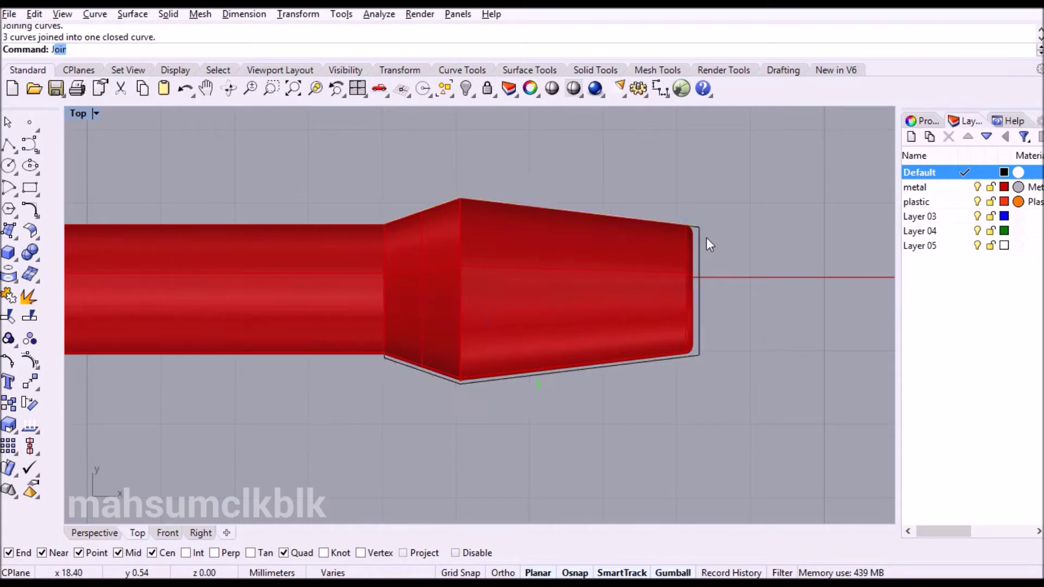
key("BackSpace")
key("BackSpace")
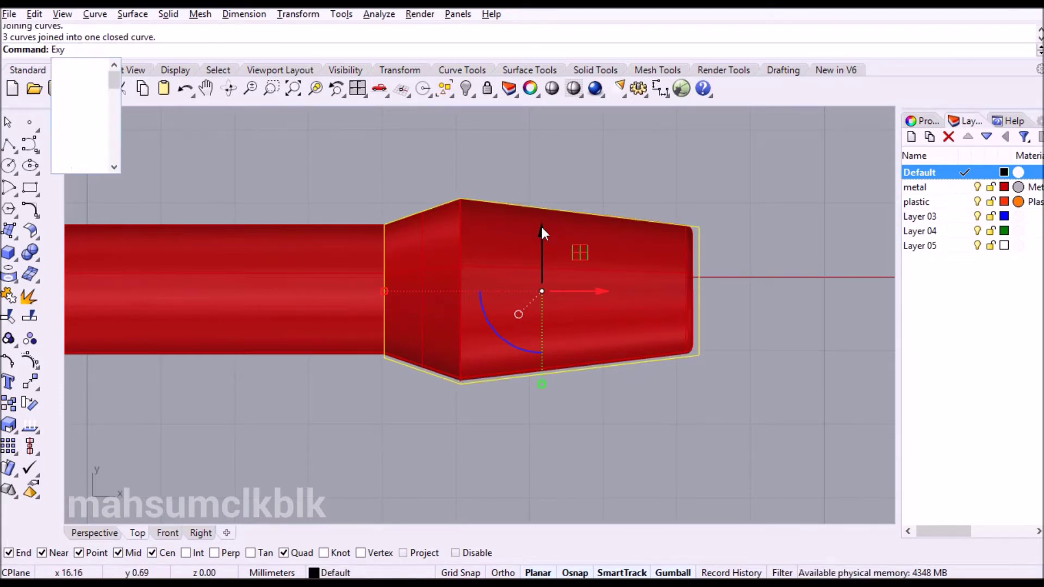
Extrude the closed blade outline about 3.1 mm downward into a solid block
type("ttr")
key("BackSpace")
key("BackSpace")
type("rudecrv")
key("Return")
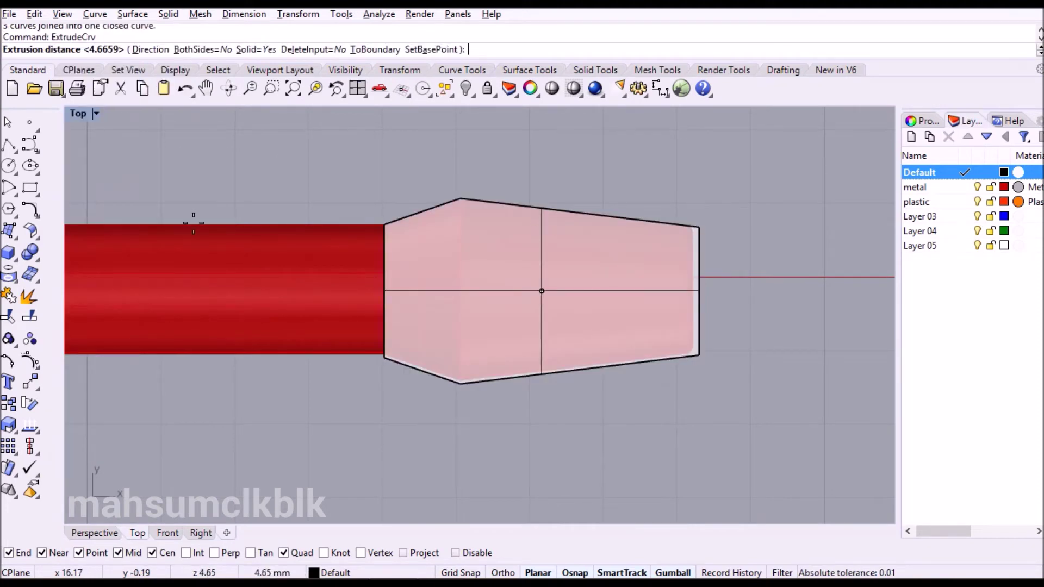
left_click(166, 538)
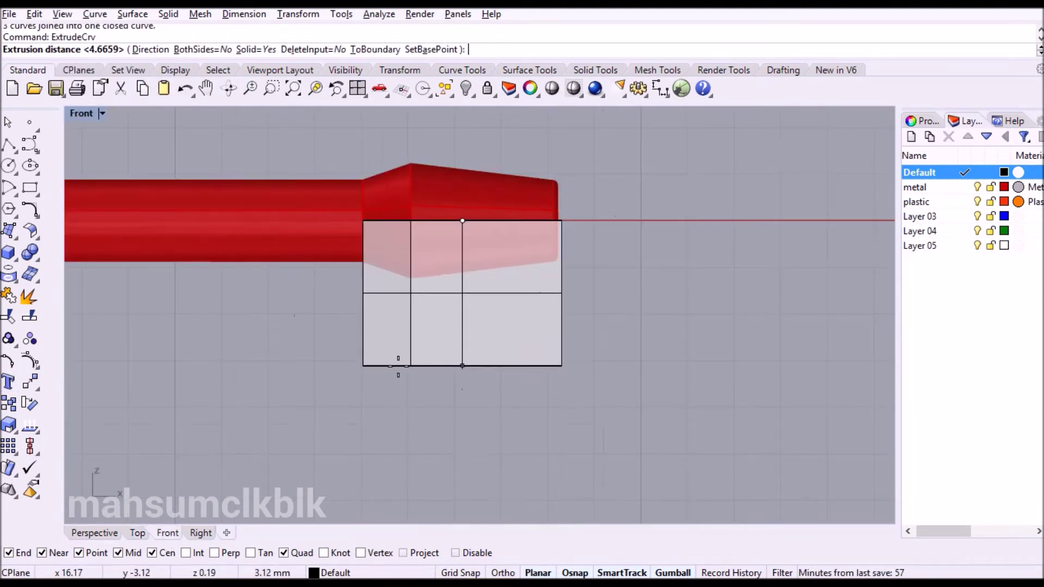
left_click(396, 363)
scroll(444, 233, "up", 4)
key("ctrl+z")
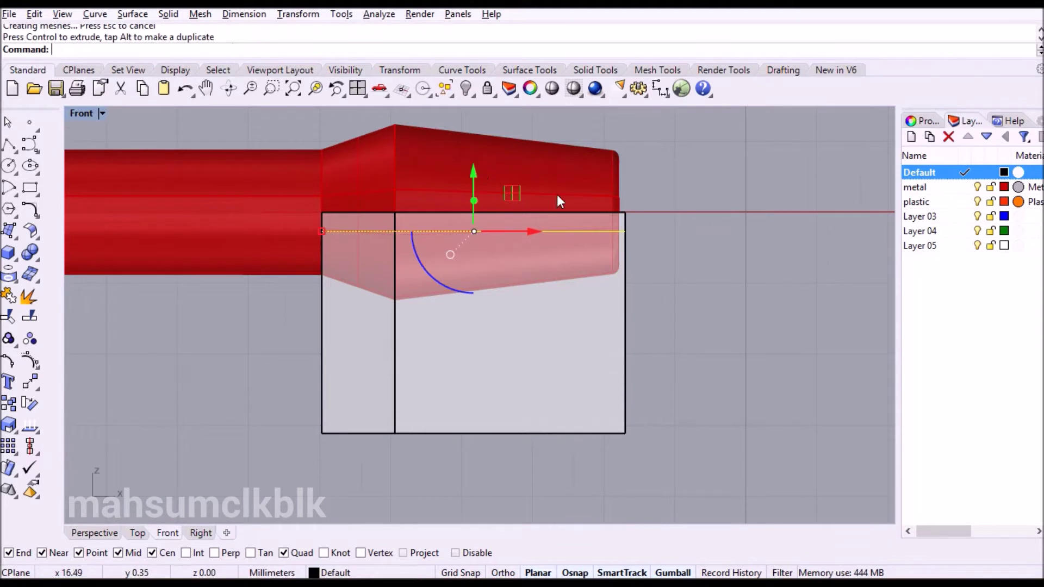
Lower the block below the shaft's axis and rotate it about 5 degrees around its upper shaft-side corner, raising the tip end
left_click(540, 295)
left_click_drag(471, 251, 470, 302)
type("rotate")
key("Return")
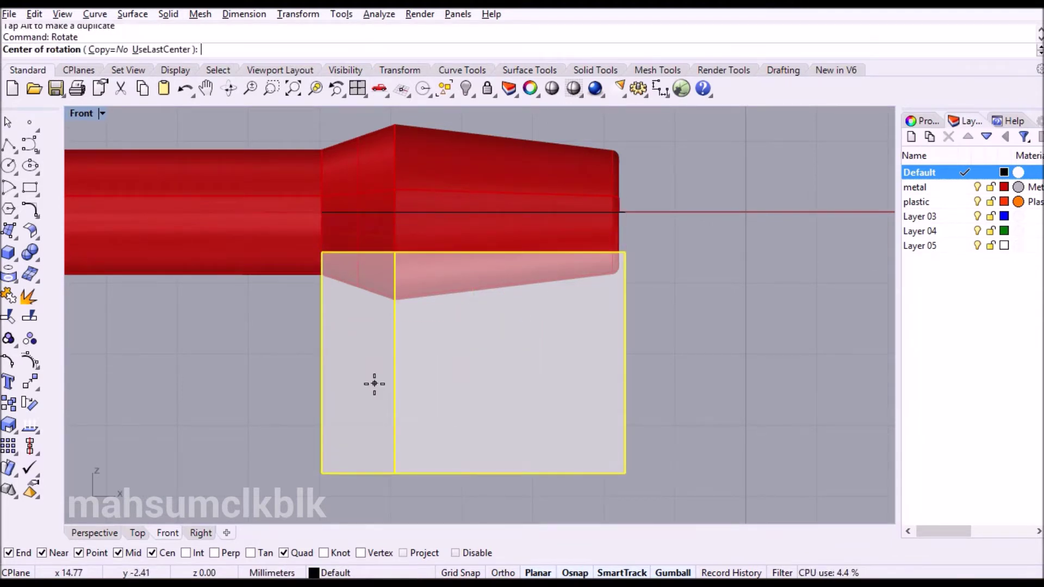
left_click(322, 253)
left_click(740, 253)
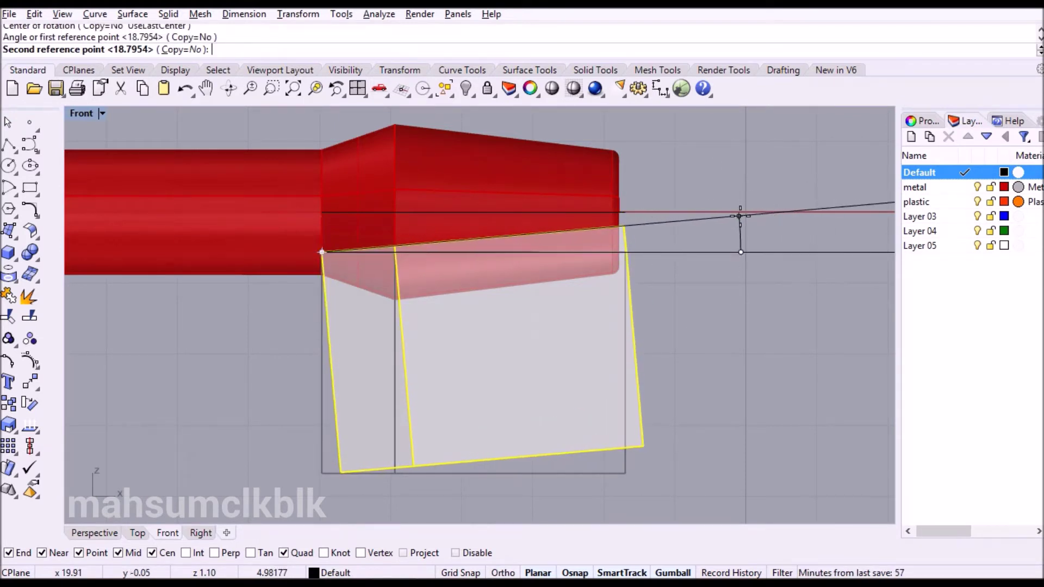
left_click(739, 216)
Move the tilted block so its upper corner sits where the flare starts on the shaft's lower edge
left_click_drag(482, 293, 482, 307)
scroll(315, 302, "up", 4)
mouse_move(683, 422)
left_mouse_down()
mouse_move(699, 422)
mouse_move(684, 422)
left_mouse_up()
scroll(357, 236, "up", 4)
type("m")
key("Return")
left_click(315, 240)
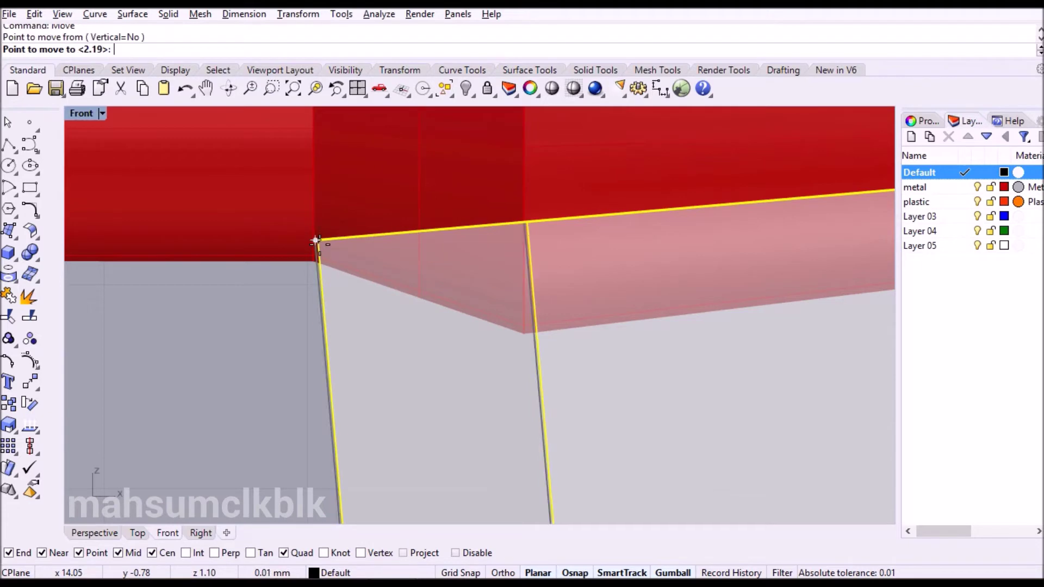
left_click(315, 240)
scroll(368, 310, "down", 5)
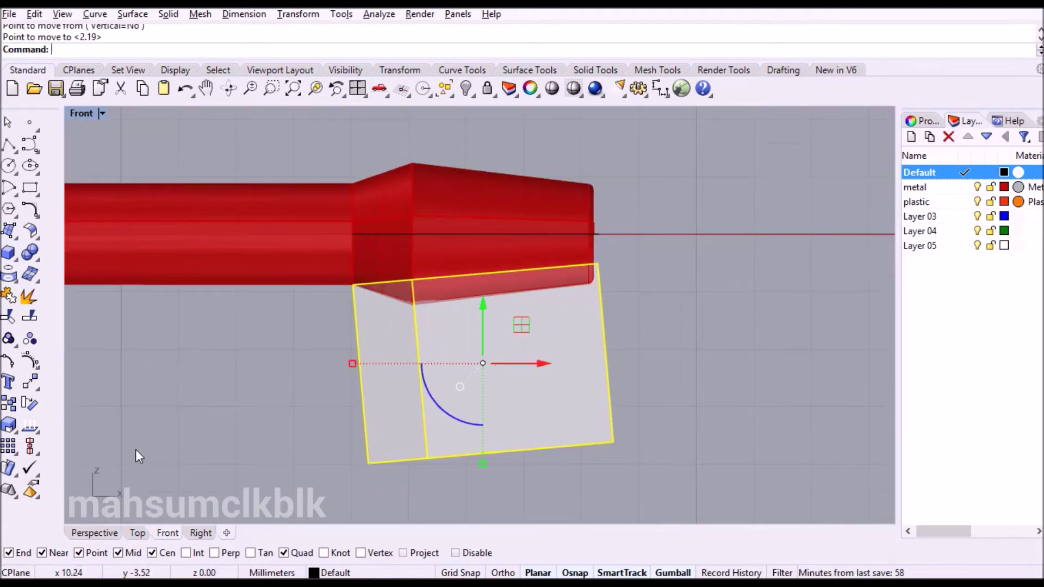
Shift the block sideways under the blade and widen it across the shaft
left_click(95, 533)
left_click(722, 309)
right_click_drag(722, 310, 520, 387)
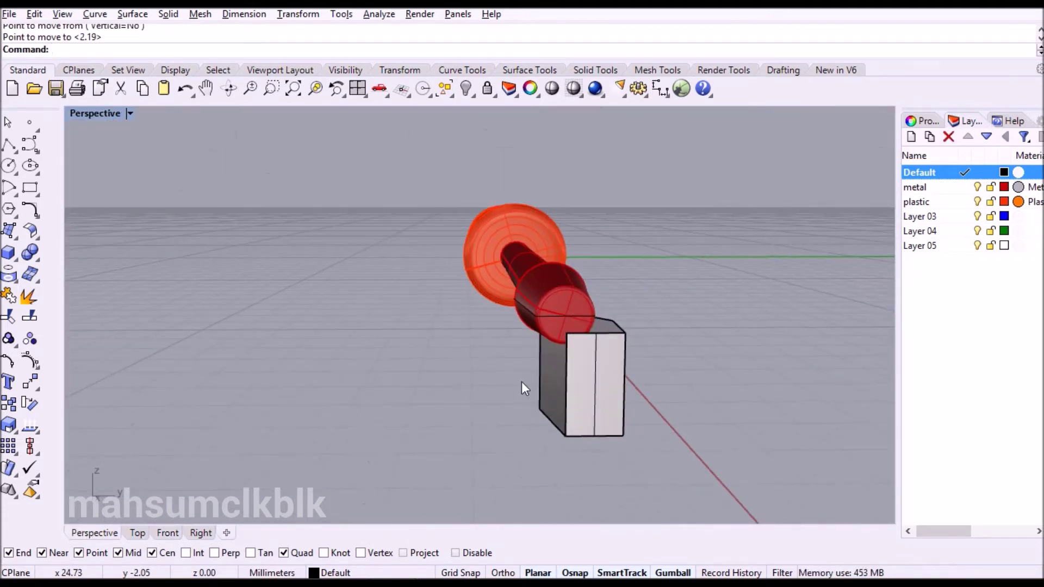
left_click_drag(641, 371, 613, 377)
left_click(656, 380)
right_click_drag(657, 380, 546, 386)
left_click(546, 386)
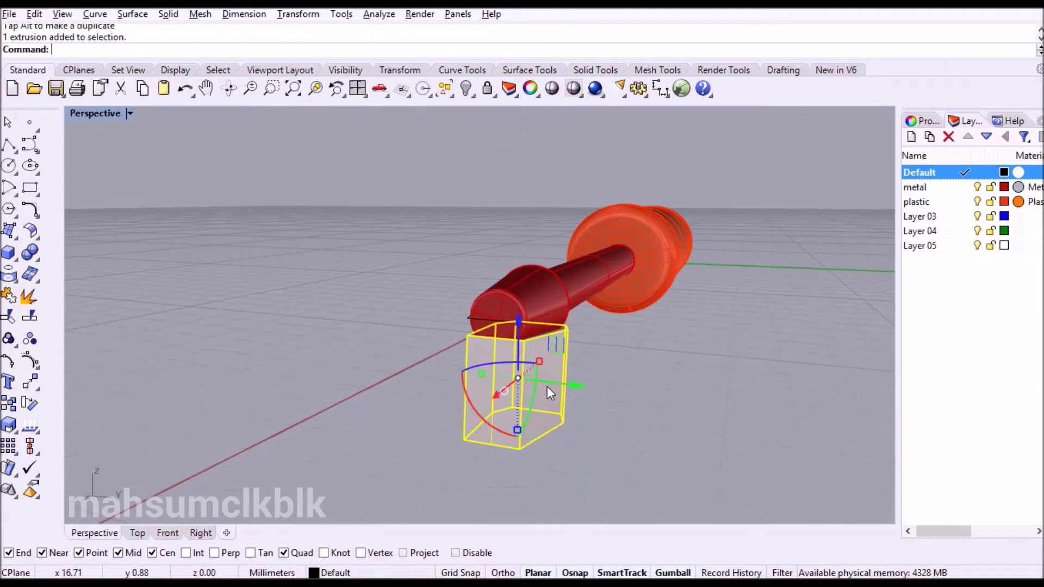
left_click_drag(481, 374, 418, 363)
left_click(337, 356)
Tilt the block more steeply and shift it toward the blade tip
right_click_drag(337, 356, 606, 354)
scroll(512, 359, "up", 4)
left_click(505, 364)
left_click_drag(494, 382, 498, 392)
left_click_drag(595, 340, 612, 337)
key("Escape")
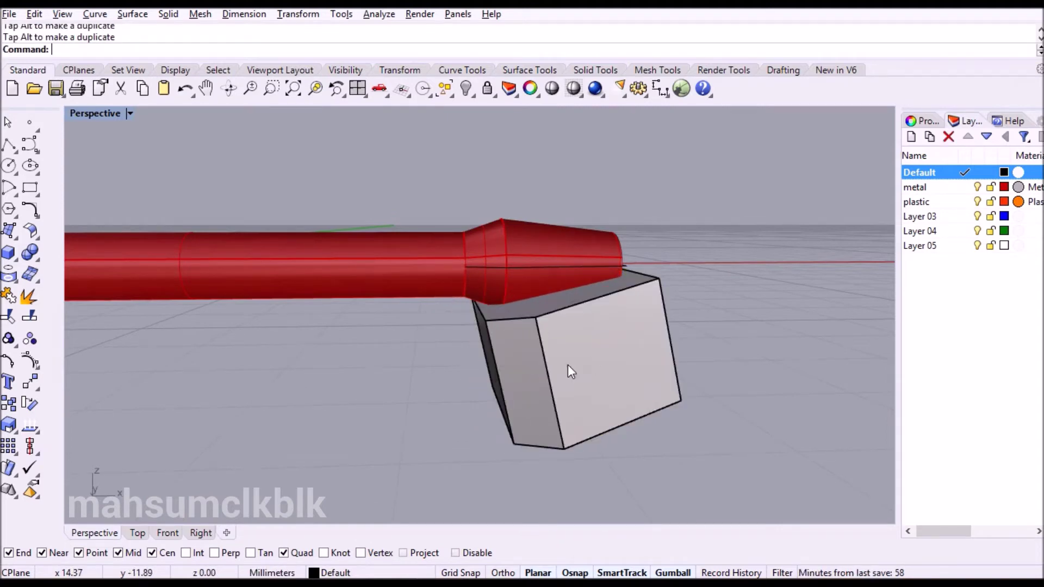
right_click_drag(568, 365, 325, 414)
scroll(491, 330, "up", 3)
left_click(524, 372)
left_click_drag(512, 324, 541, 317)
left_click(655, 308)
right_click_drag(360, 403, 399, 348)
left_click(164, 533)
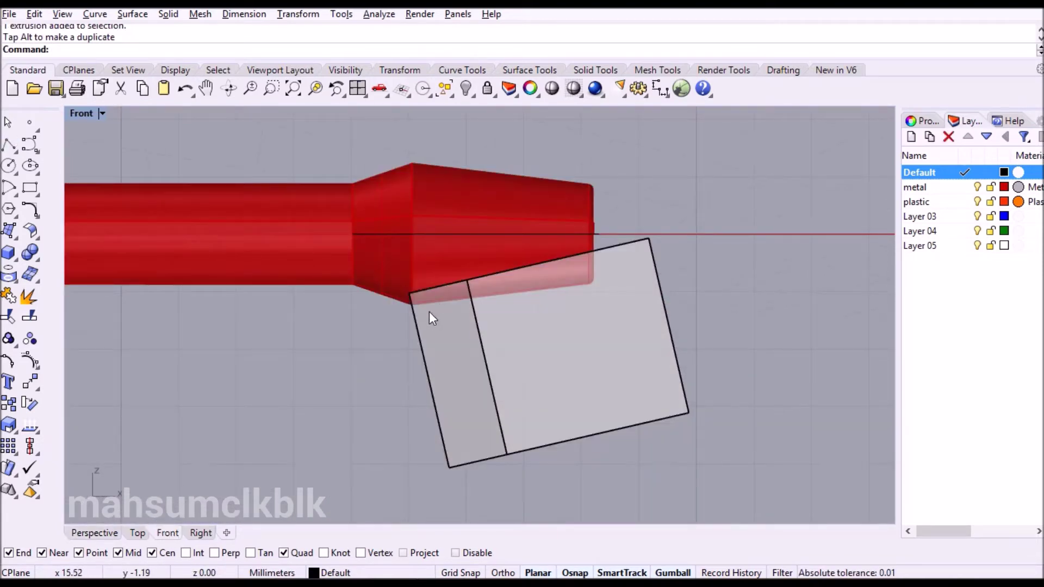
Move the block so its upper shaft-side corner meets the lowest point of the flare
scroll(427, 312, "up", 6)
left_click(426, 289)
left_click(475, 389)
type("move")
key("Return")
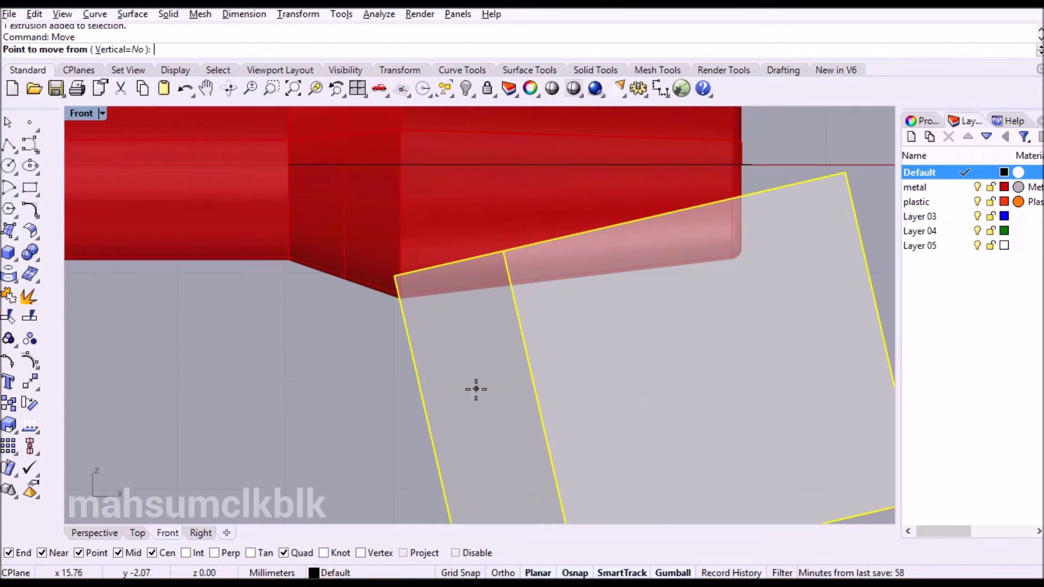
left_click(395, 277)
left_click(400, 298)
scroll(496, 297, "down", 6)
right_click_drag(596, 325, 601, 345)
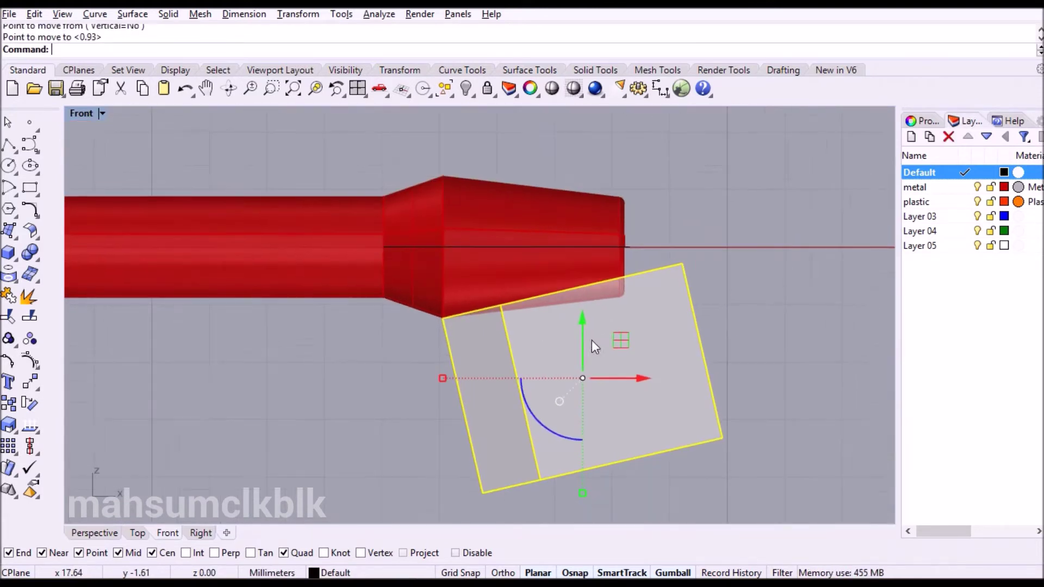
Rotate the block slightly further around its corner at the flare's lowest point, raising the tip end
scroll(615, 329, "up", 5)
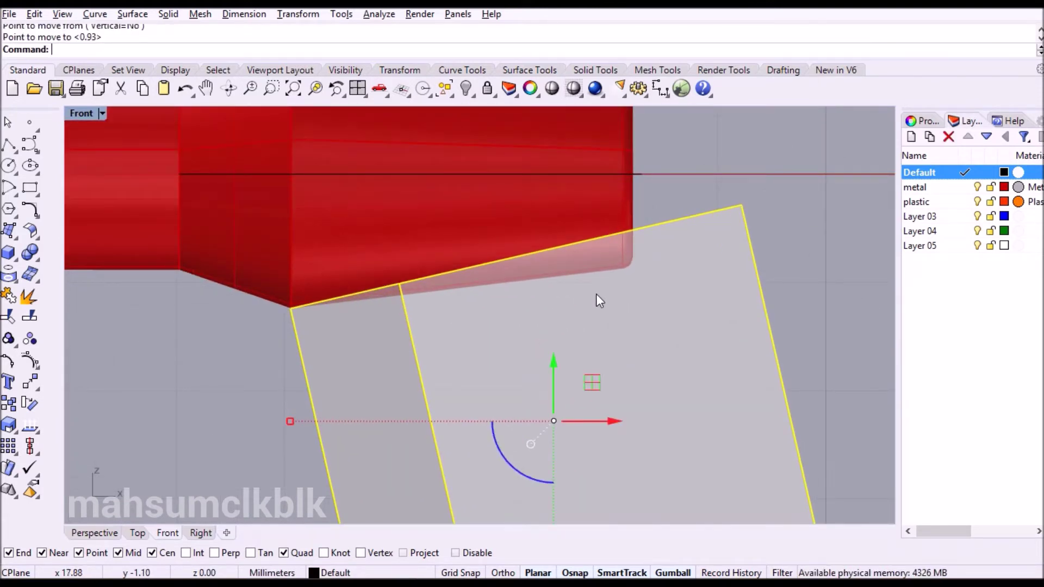
key("Return")
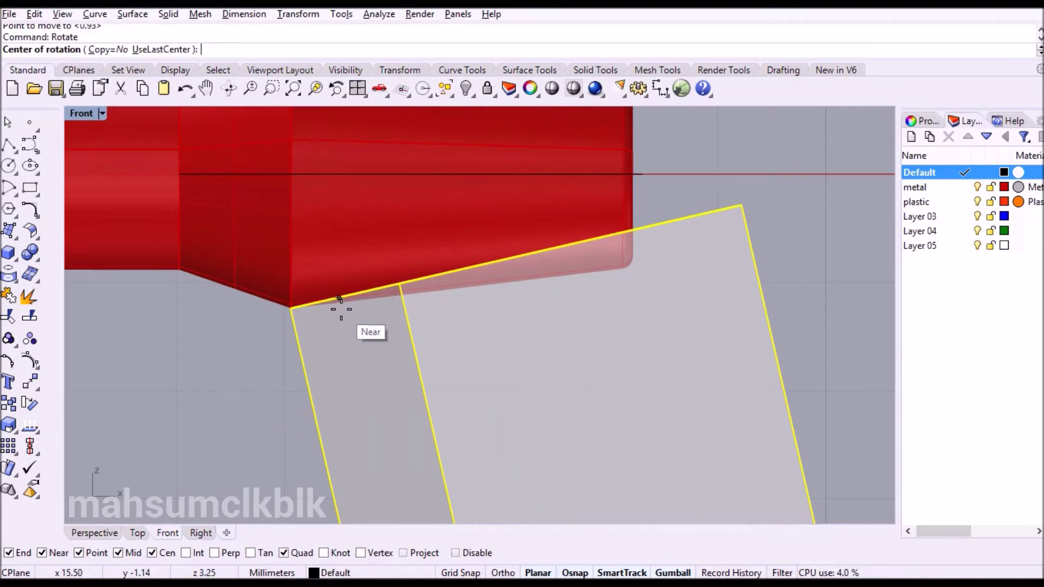
left_click(291, 307)
left_click(820, 198)
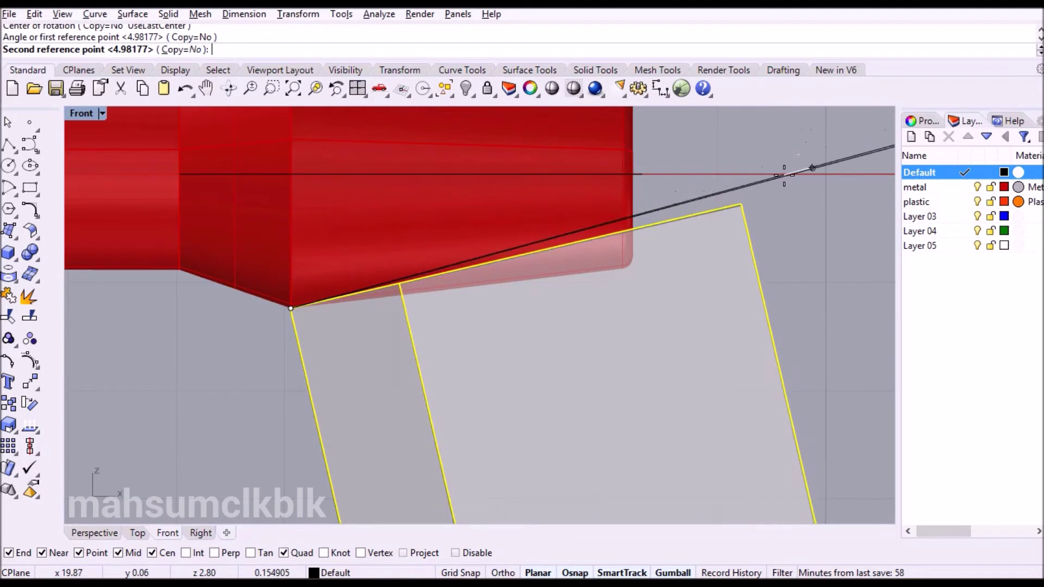
left_click(782, 162)
scroll(784, 312, "down", 3)
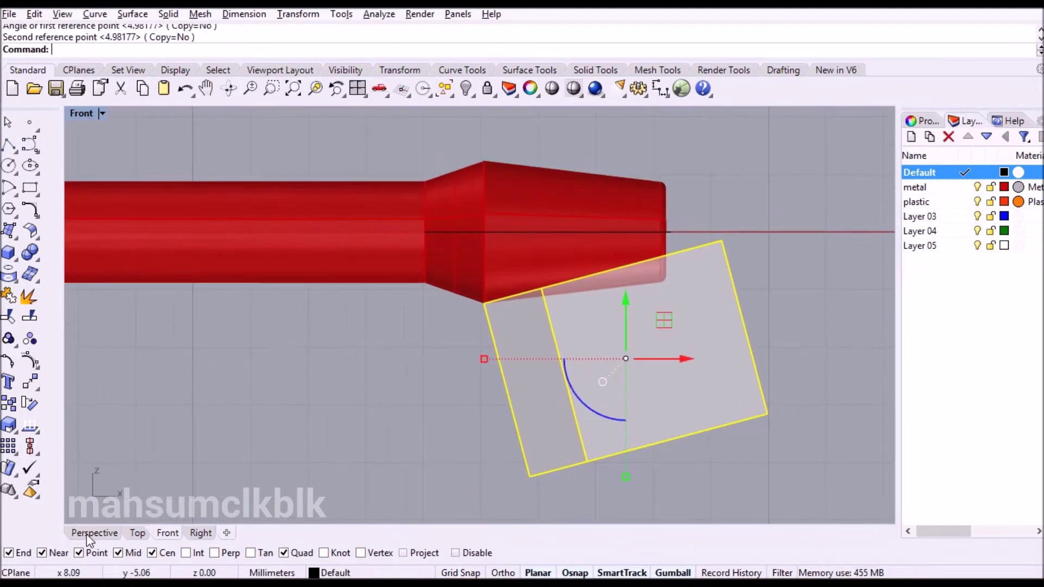
Mirror a copy of the block to the upper side of the blade across the shaft's horizontal axis
left_click(87, 536)
right_click_drag(728, 278, 583, 354)
type("mirror")
key("Return")
left_click(570, 238)
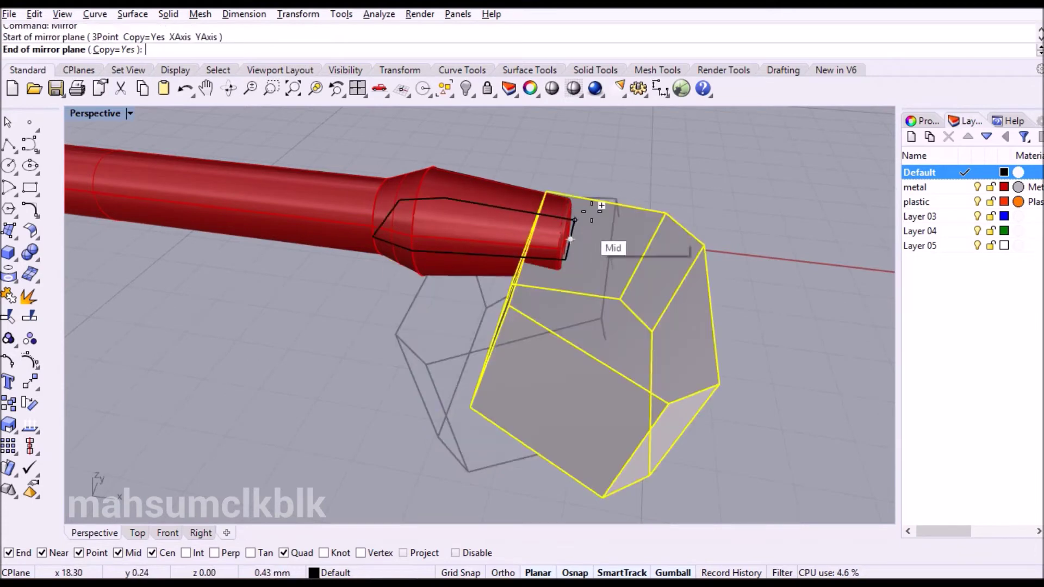
left_click(166, 534)
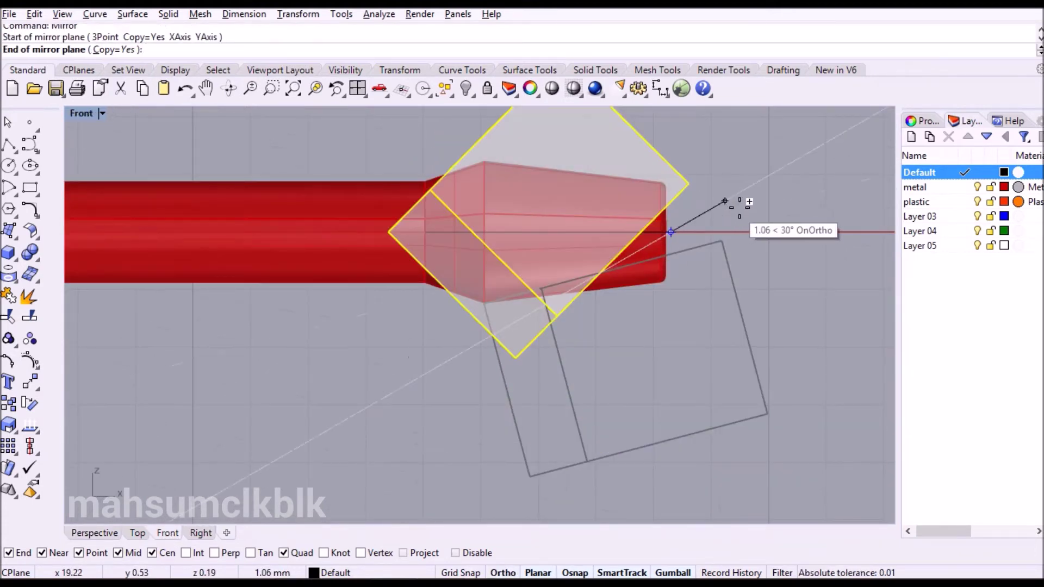
left_click(796, 233)
Inspect from several angles how the two blocks sit around the blade
left_click(82, 534)
right_click_drag(514, 302, 437, 261)
left_click(421, 320)
scroll(419, 321, "up", 3)
right_click_drag(416, 362, 413, 332)
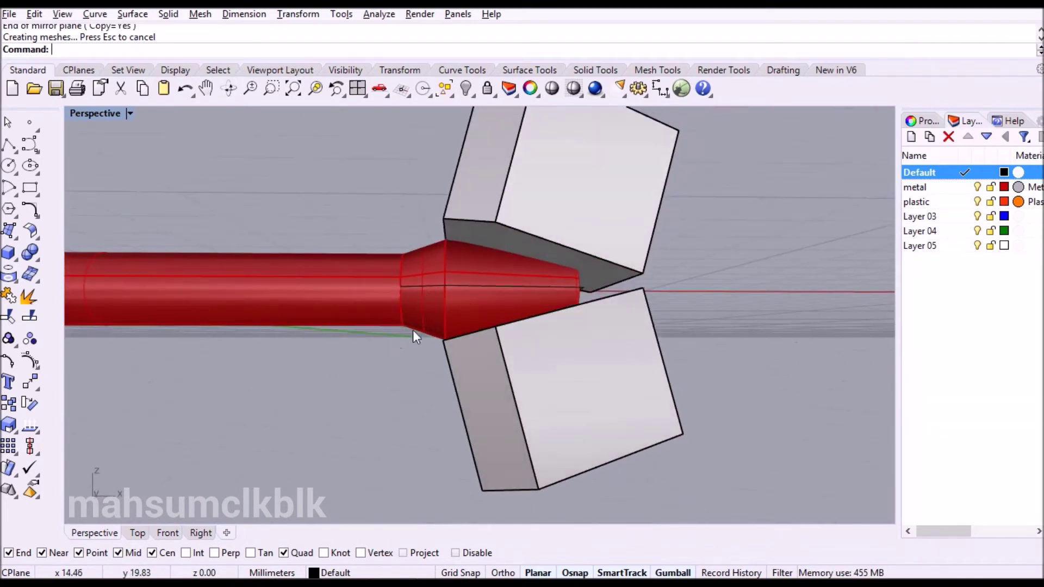
right_click_drag(498, 258, 490, 326)
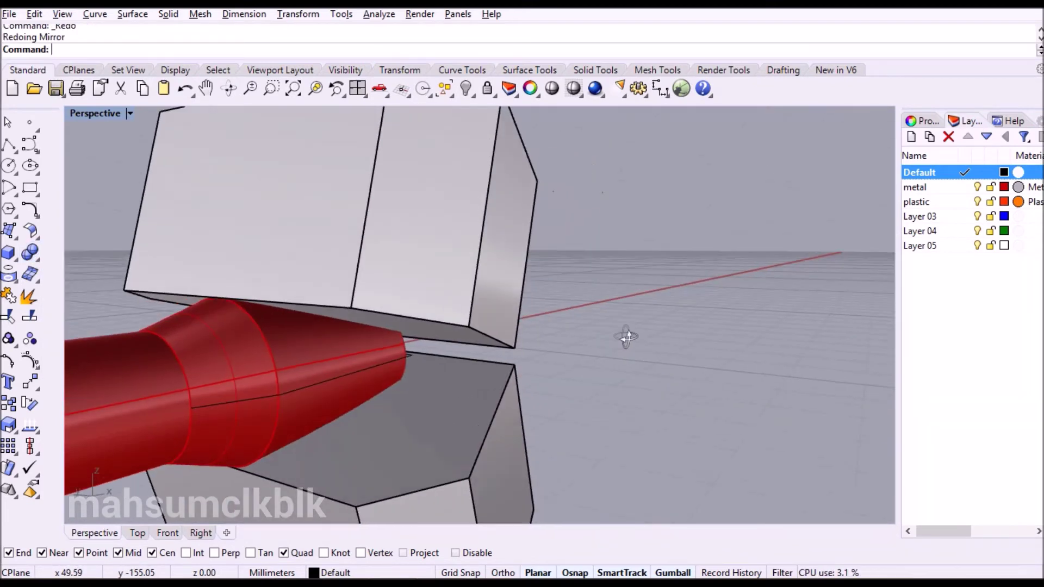
left_click(396, 358)
scroll(252, 313, "down", 4)
scroll(252, 313, "down", 5)
Try to subtract both blocks from the uncapped shaft with a Boolean difference
left_click(266, 416)
right_click_drag(253, 313, 268, 340)
scroll(267, 339, "up", 4)
left_click(267, 338)
left_click(38, 259)
left_click(75, 259)
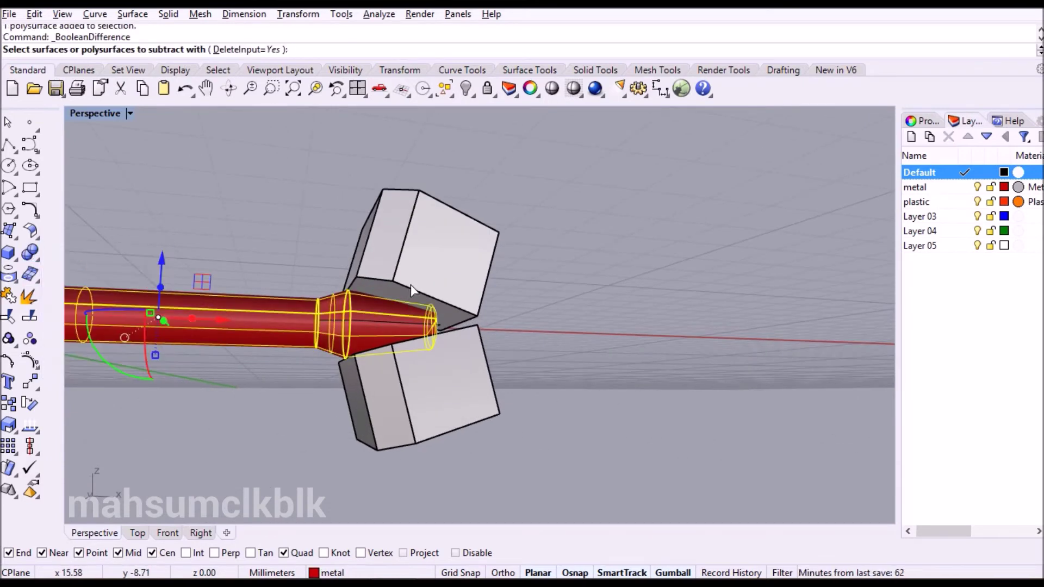
left_click(409, 284)
left_click(425, 364)
key("Return")
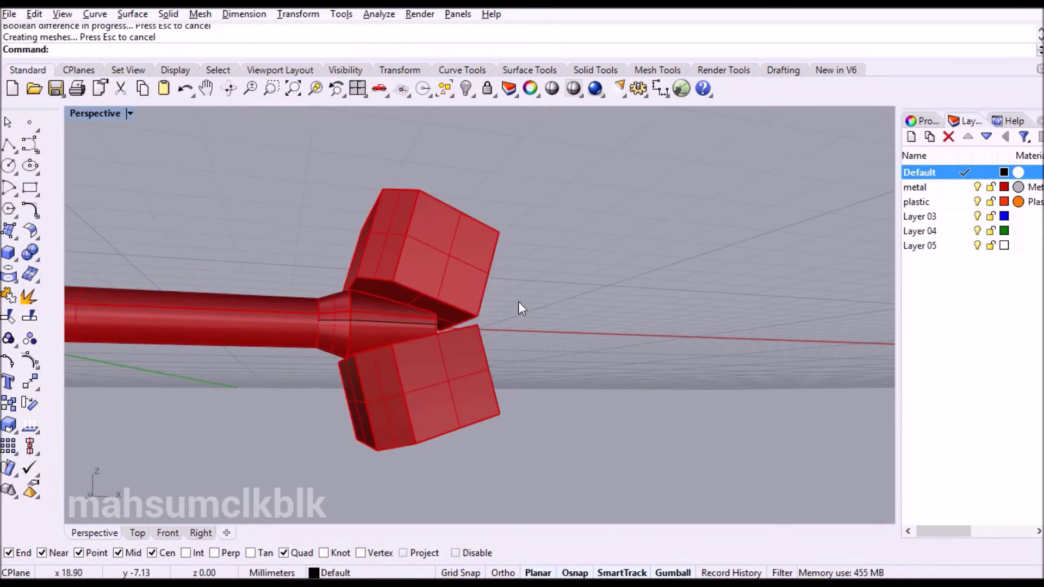
key("ctrl+z")
Cap the open planar ends of the metal shaft to make it a closed solid
left_click(244, 420)
left_click(266, 328)
type("Ca")
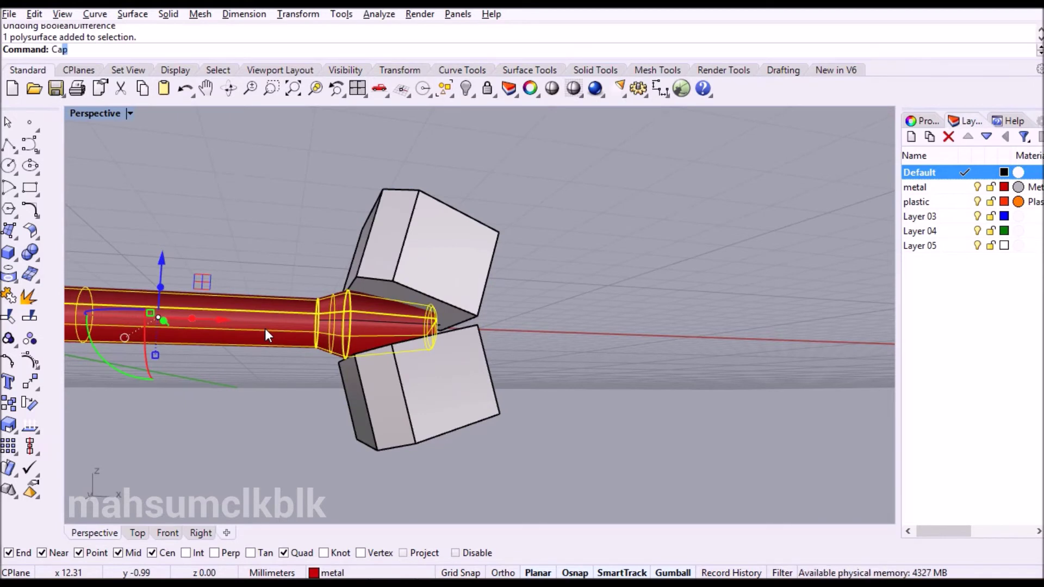
type("p")
key("Return")
left_click(268, 426)
Subtract the upper and lower blocks from the capped shaft with a Boolean difference to form the flat blade
left_click(194, 322)
left_click(30, 253)
left_click(67, 260)
left_click(421, 268)
left_click(450, 372)
key("Return")
right_click_drag(447, 368, 233, 345)
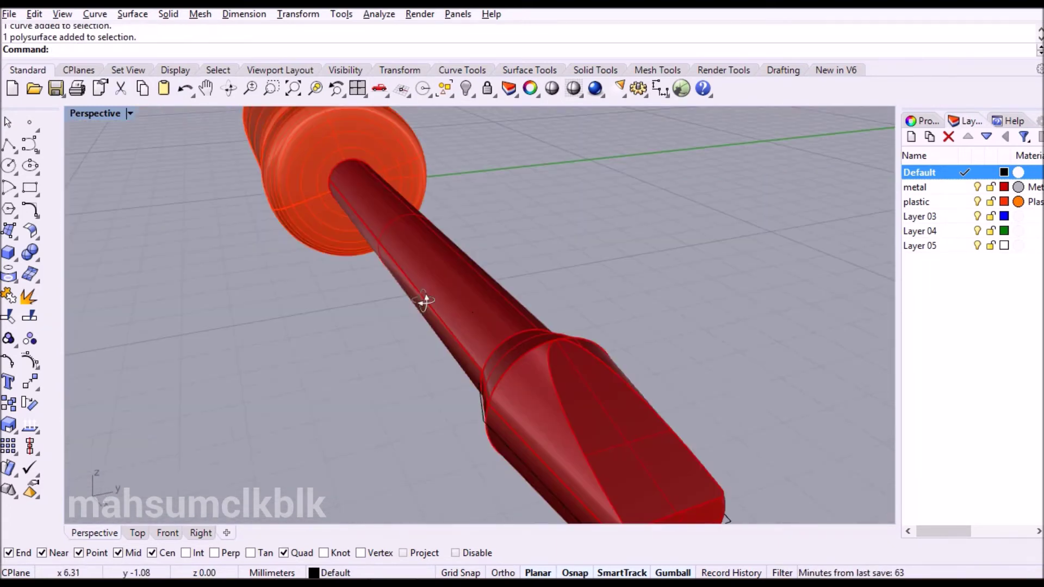
right_click_drag(423, 301, 169, 305)
scroll(364, 355, "down", 6)
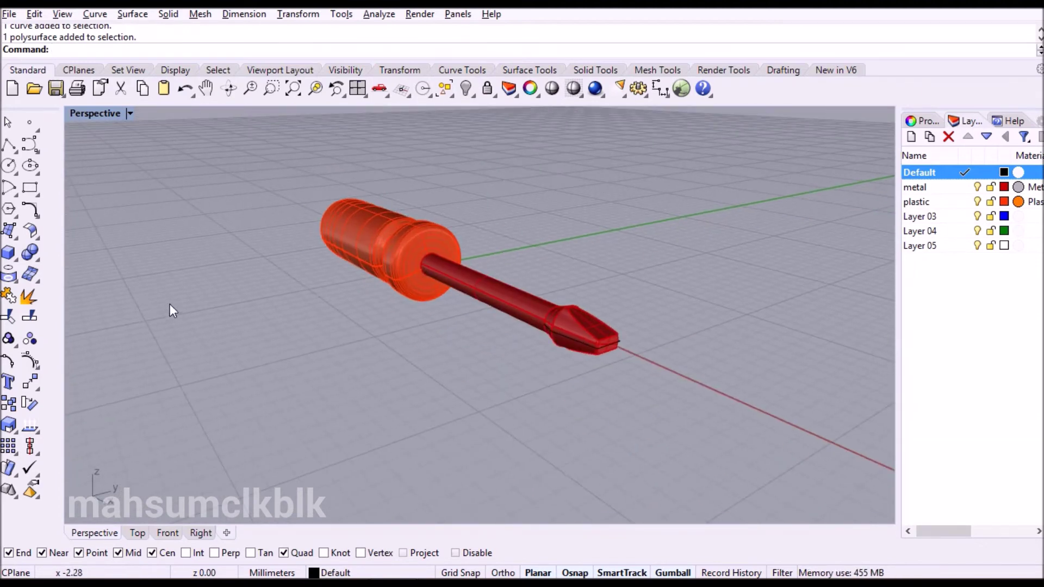
Show the hidden reference picture over the handle and lock it
left_click(136, 529)
scroll(300, 389, "down", 6)
right_click_drag(300, 389, 617, 374)
right_click_drag(211, 319, 560, 320)
scroll(240, 318, "down", 6)
right_click_drag(169, 297, 438, 295)
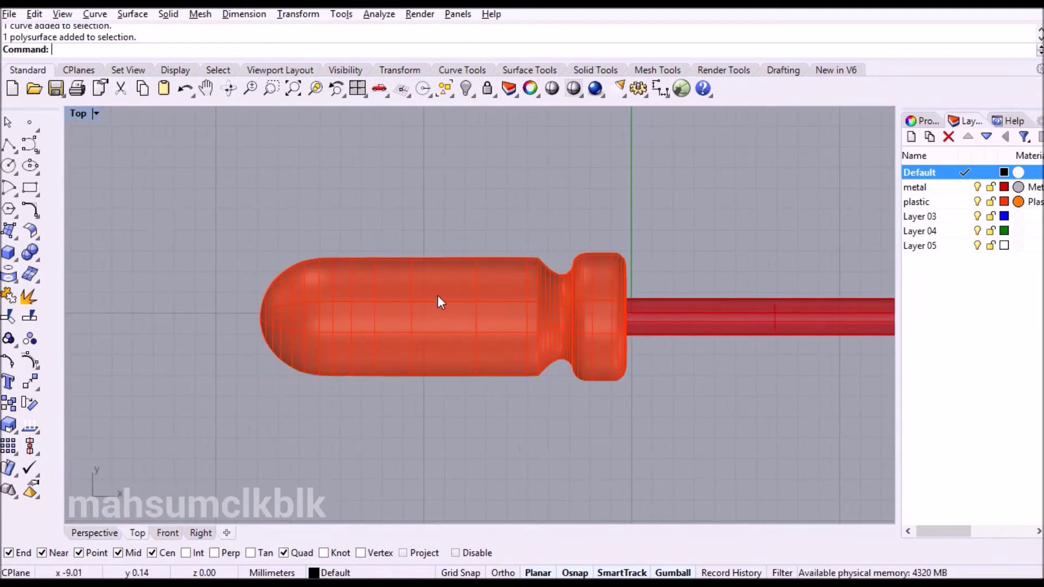
left_click(466, 89)
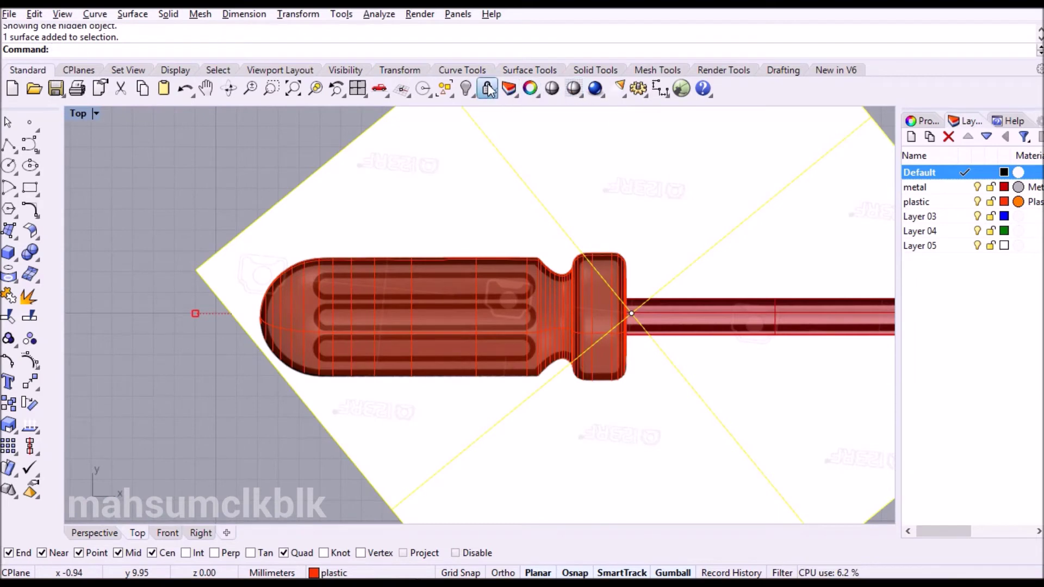
Draw a horizontal line about 10.15 mm long through the middle of the handle's upper groove, from end to end
scroll(393, 292, "up", 5)
right_click_drag(380, 278, 358, 257)
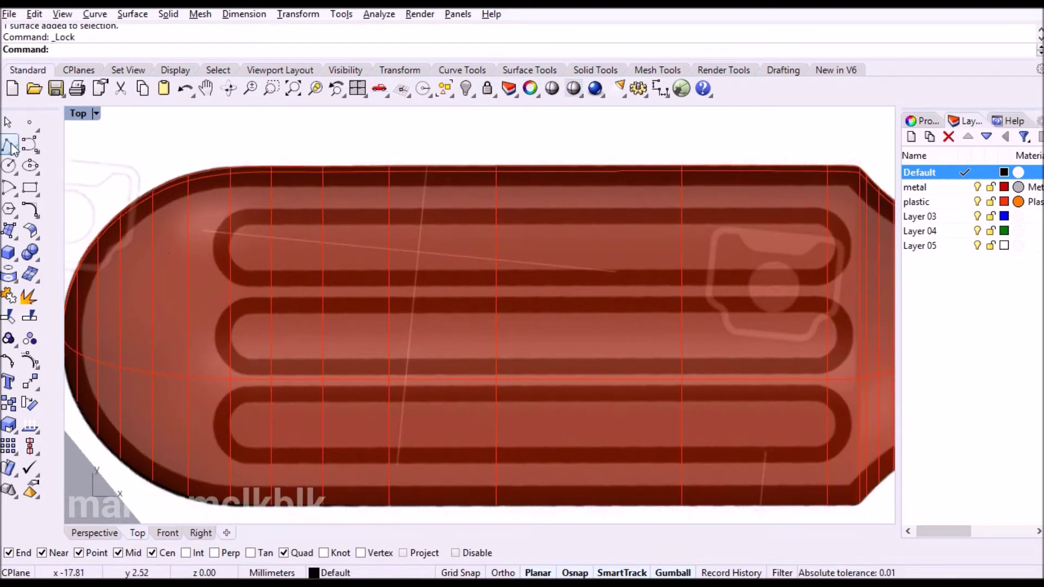
scroll(240, 246, "up", 4)
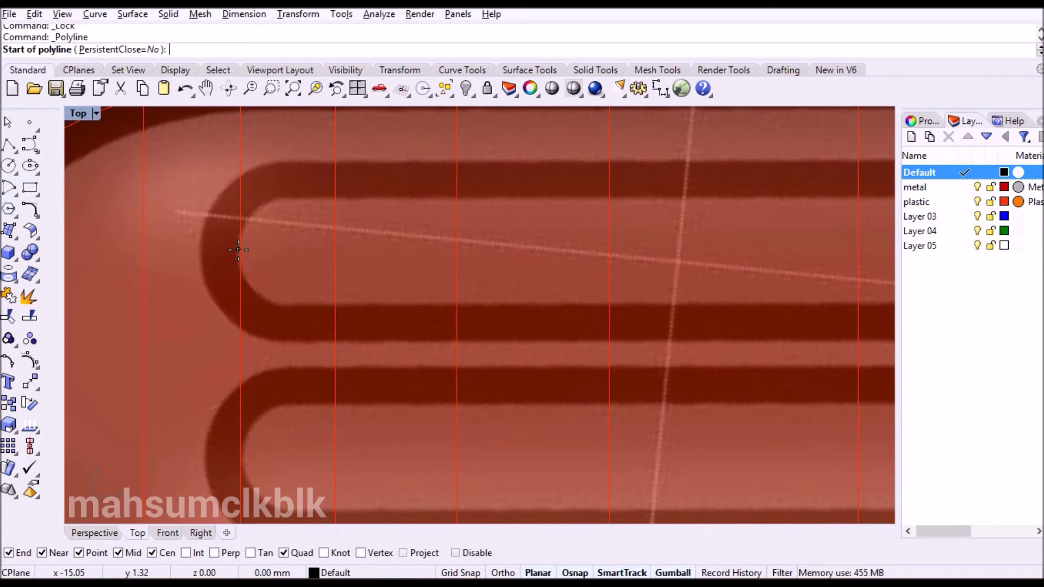
left_click(238, 250)
key("F8")
scroll(543, 272, "down", 4)
scroll(598, 277, "up", 4)
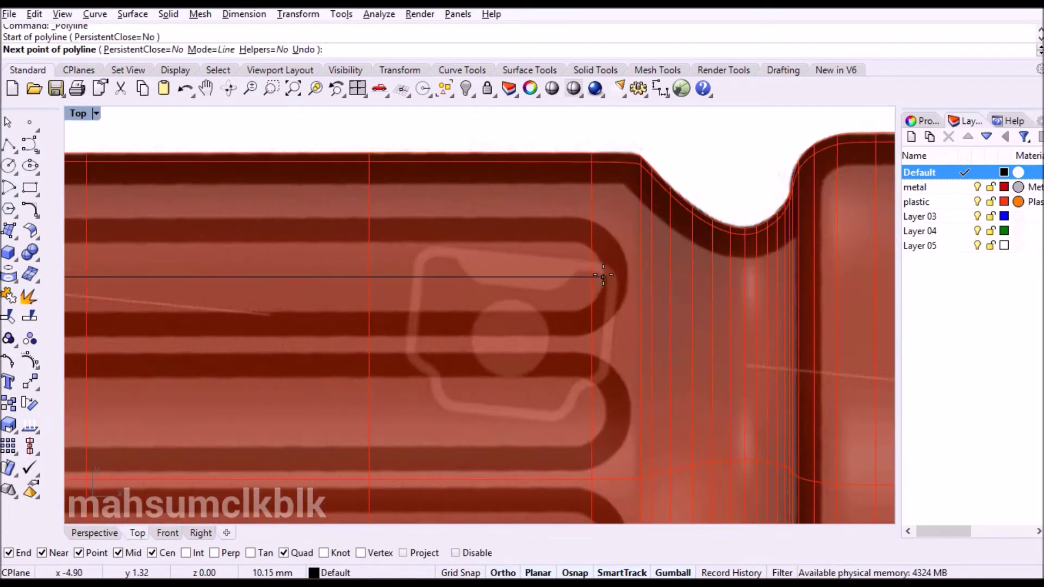
left_click(603, 276)
key("Return")
Create a solid pipe with round caps along the groove line, with a radius of about 0.48 mm
left_click(569, 277)
scroll(261, 327, "down", 1)
scroll(291, 327, "up", 4)
left_click(16, 259)
left_click(52, 304)
scroll(205, 270, "up", 3)
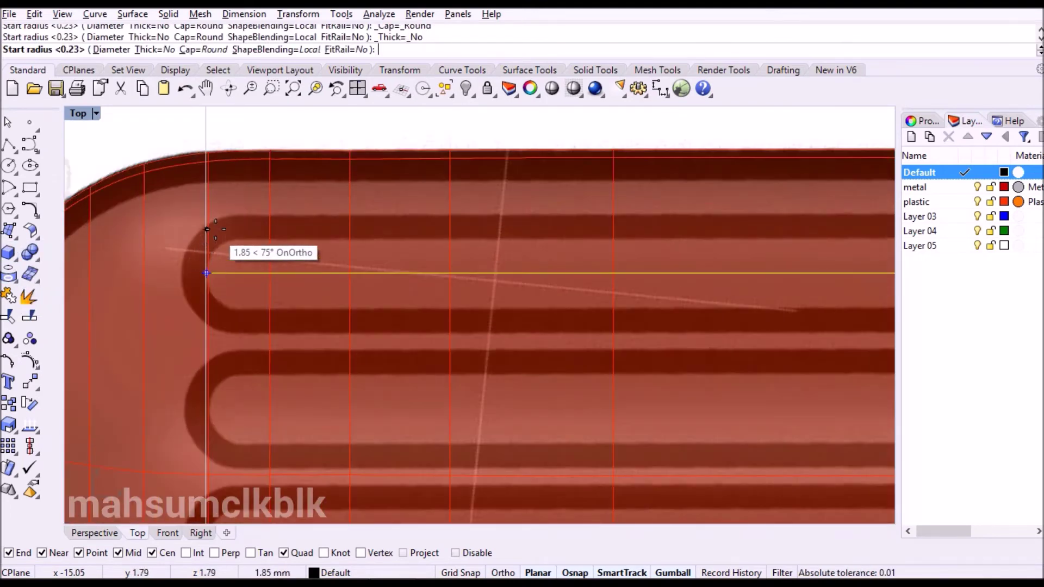
scroll(464, 295, "down", 3)
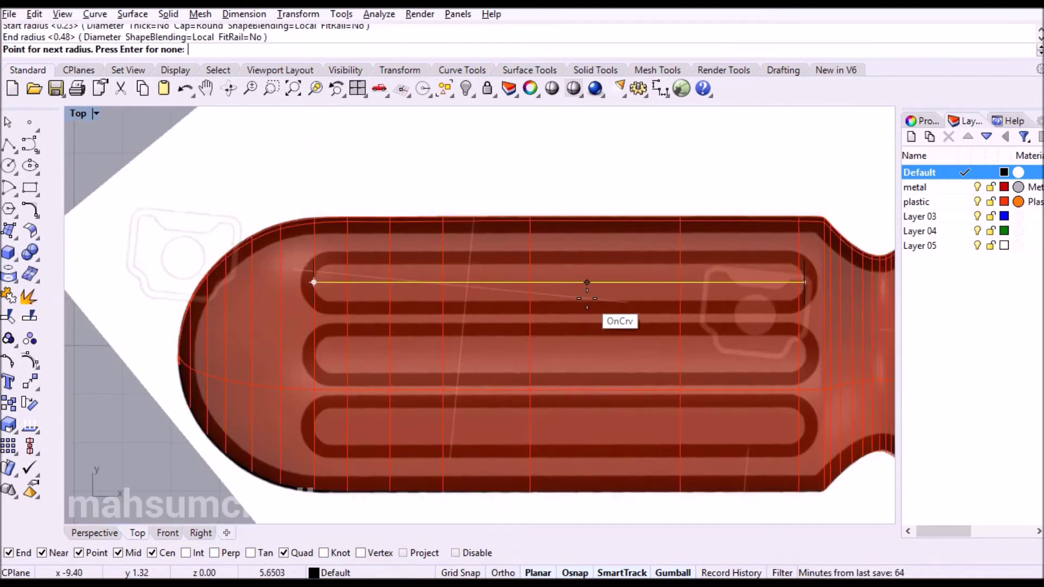
key("Return")
scroll(565, 284, "down", 3)
scroll(570, 286, "up", 5)
scroll(546, 279, "down", 2)
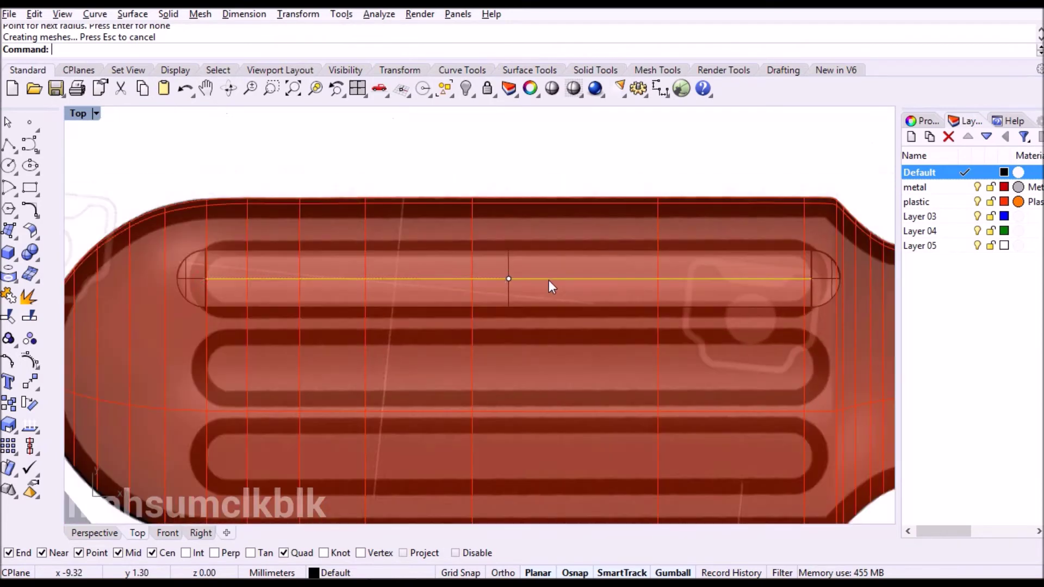
Scale the pipe so that its length and width match the upper groove's outline in the reference picture
left_click(424, 263)
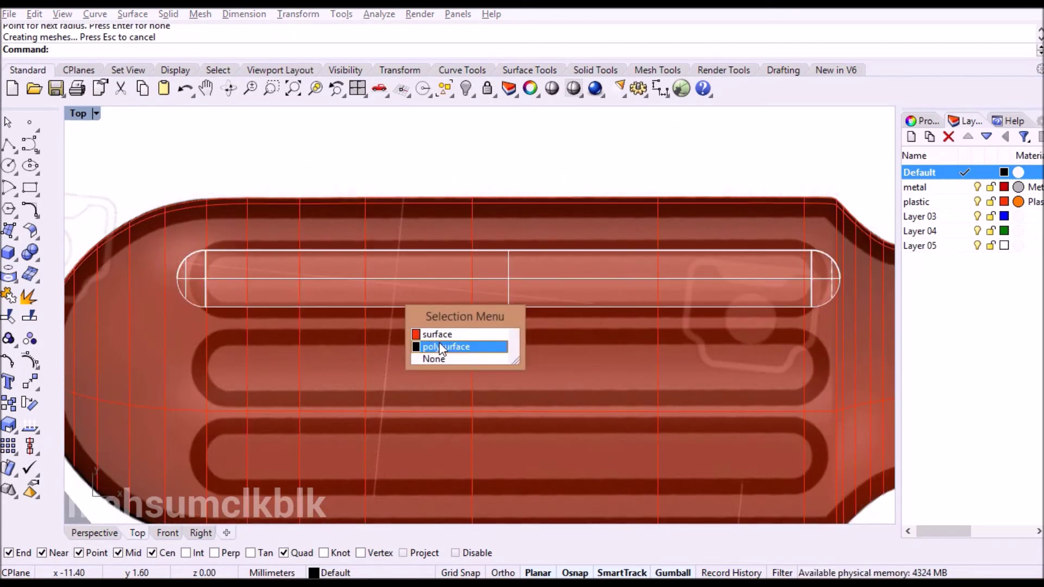
left_click(442, 347)
scroll(508, 294, "down", 3)
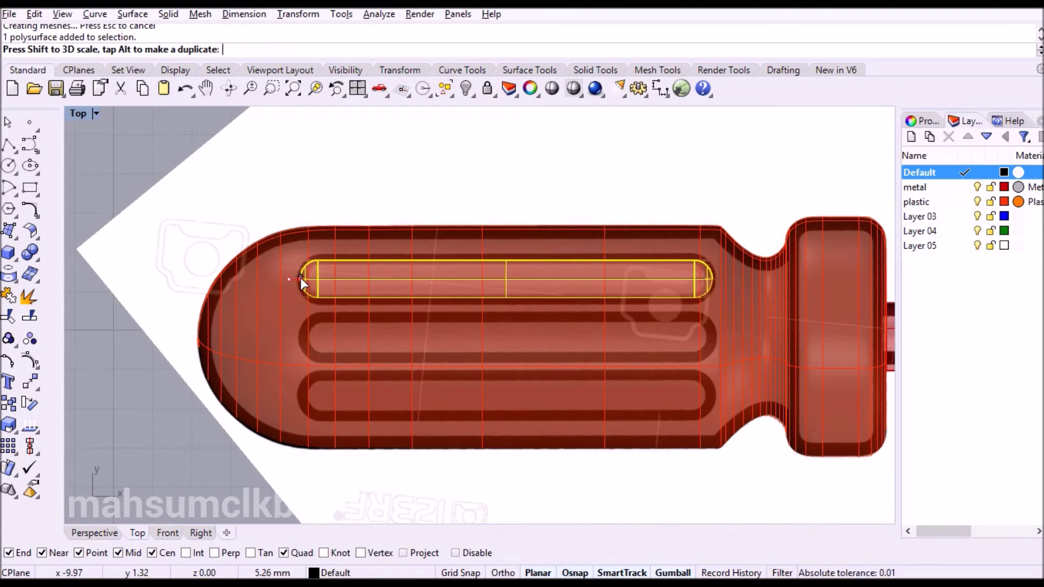
left_click_drag(504, 299, 505, 304)
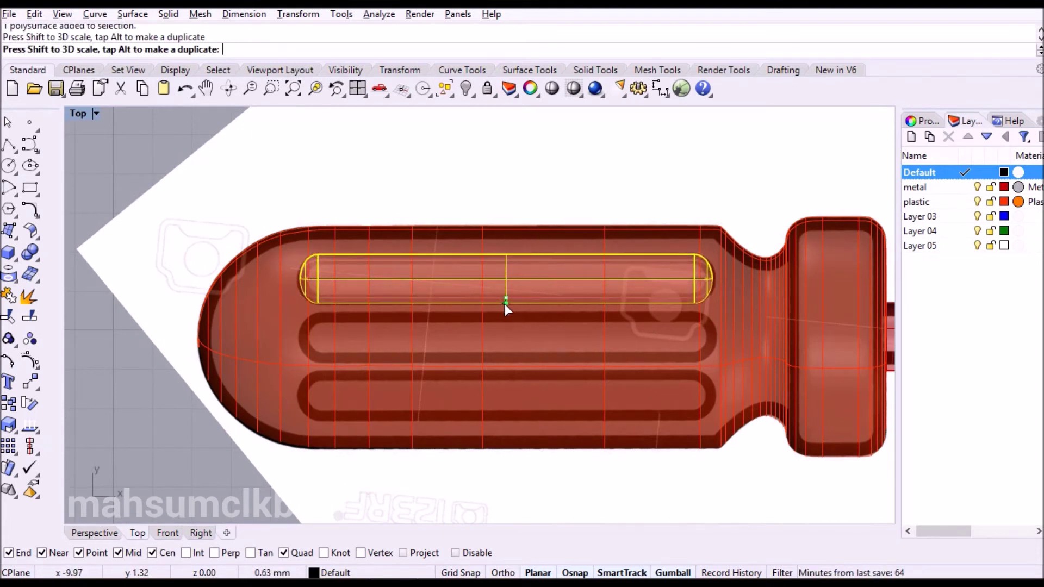
scroll(316, 291, "up", 3)
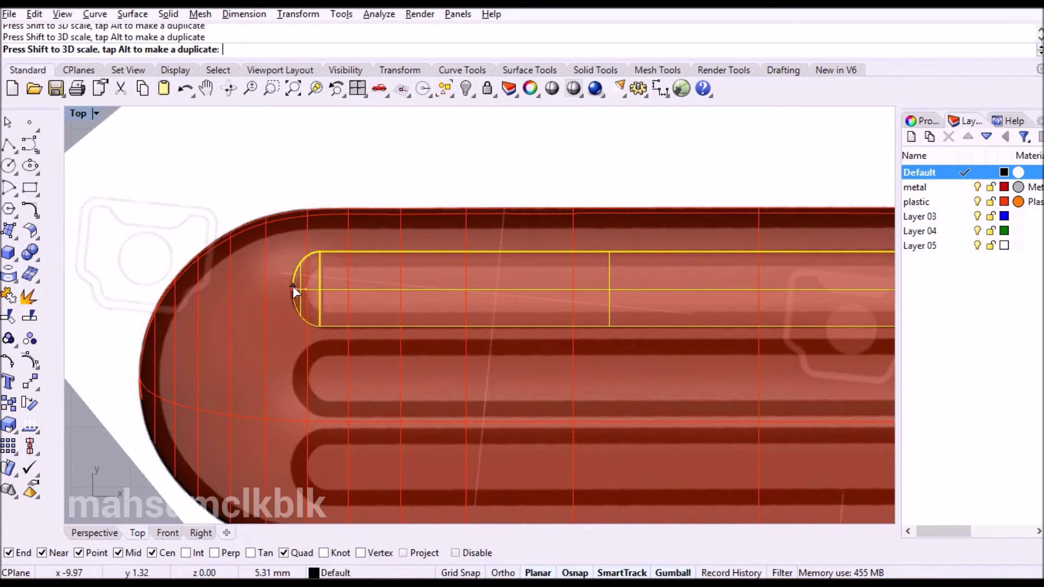
scroll(304, 291, "down", 4)
scroll(333, 293, "down", 3)
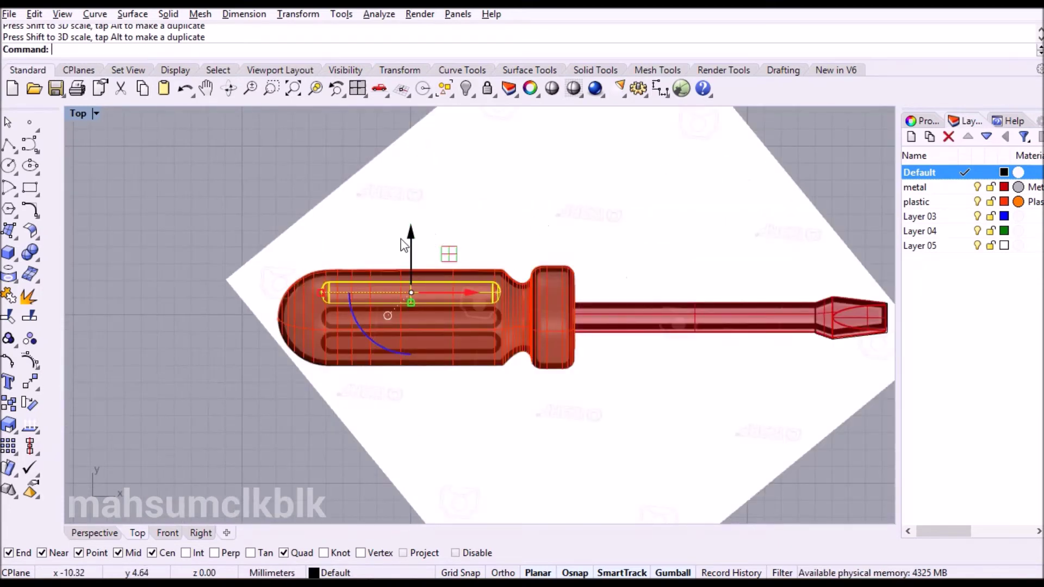
Raise the pipe vertically in the Front view so it sits on the upper surface of the handle
left_click(168, 533)
scroll(185, 290, "down", 3)
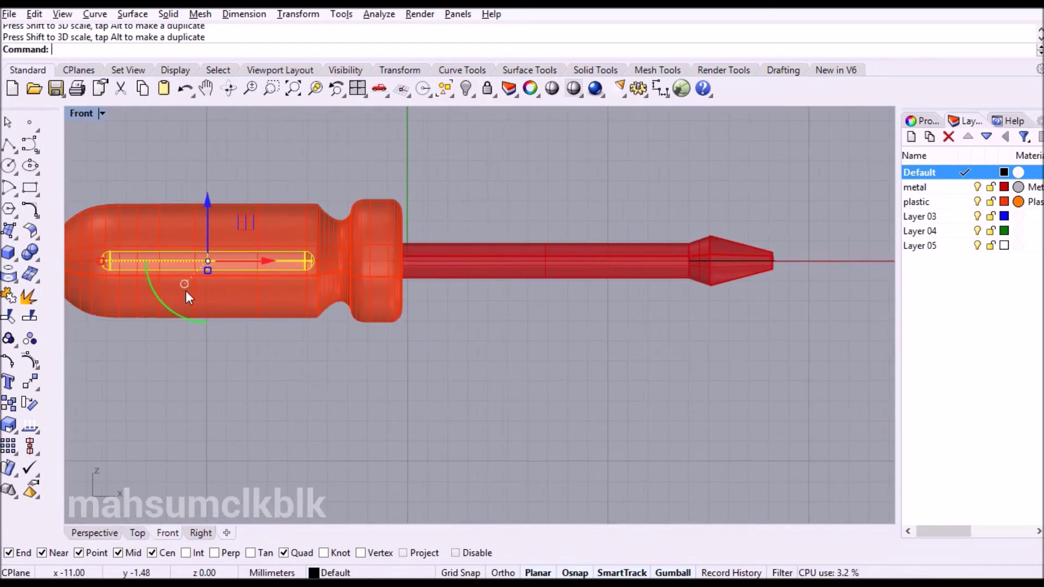
scroll(403, 223, "up", 4)
left_click_drag(396, 251, 395, 181)
scroll(436, 255, "up", 3)
Examine the raised pipe's position relative to the handle in the Perspective and Top views
left_click(110, 534)
scroll(403, 399, "down", 4)
left_click(402, 399)
right_click_drag(403, 399, 486, 276)
scroll(486, 275, "up", 6)
scroll(419, 312, "up", 3)
right_click_drag(446, 370, 423, 331)
scroll(430, 342, "down", 5)
scroll(546, 385, "up", 4)
right_click_drag(547, 385, 543, 272)
scroll(549, 375, "up", 4)
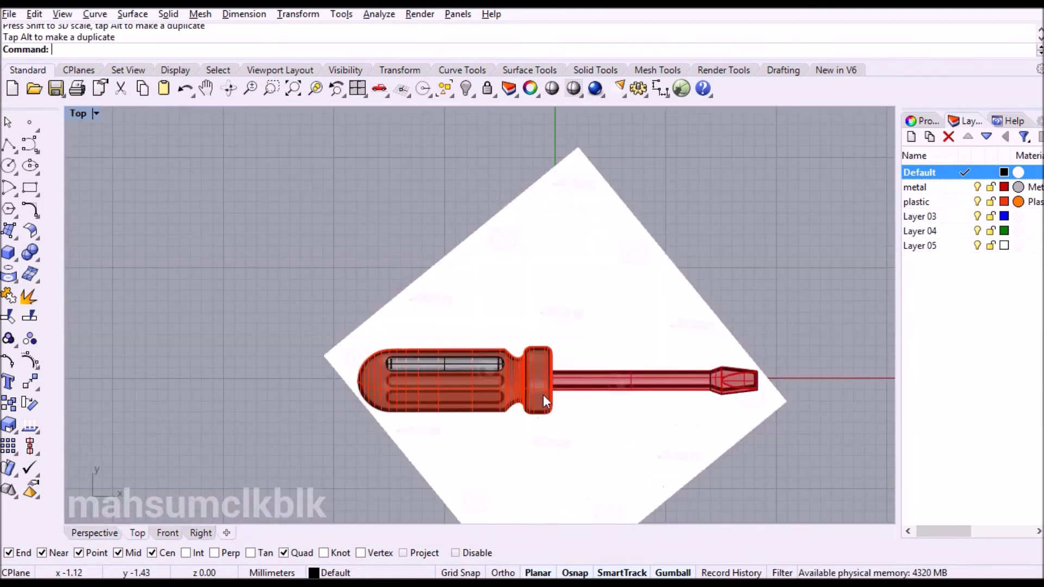
scroll(530, 392, "down", 3)
scroll(489, 386, "up", 5)
scroll(451, 382, "down", 1)
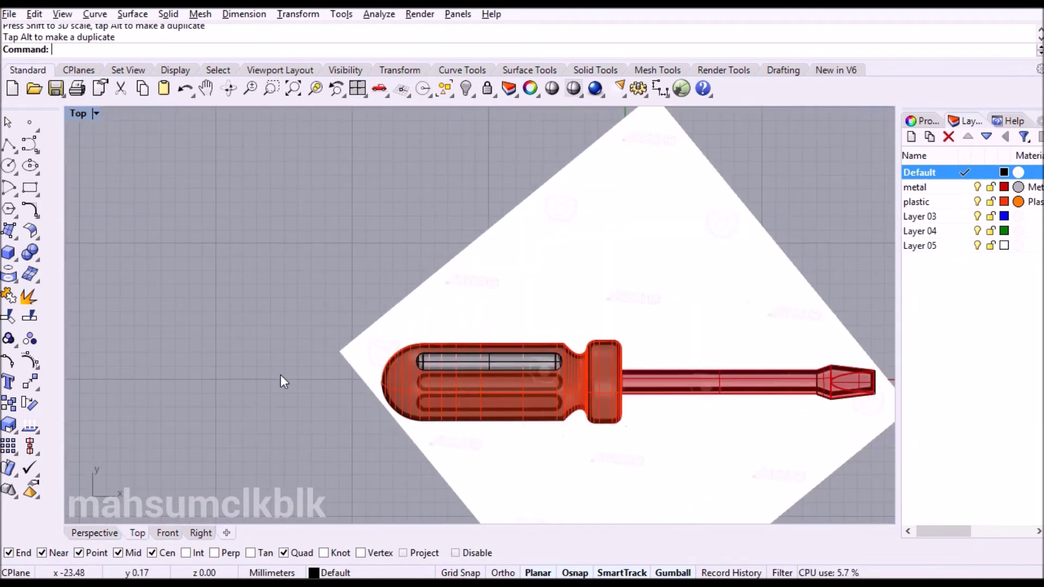
Move the pipe sideways in the Perspective view to the handle's centre line
left_click(115, 534)
scroll(481, 332, "down", 4)
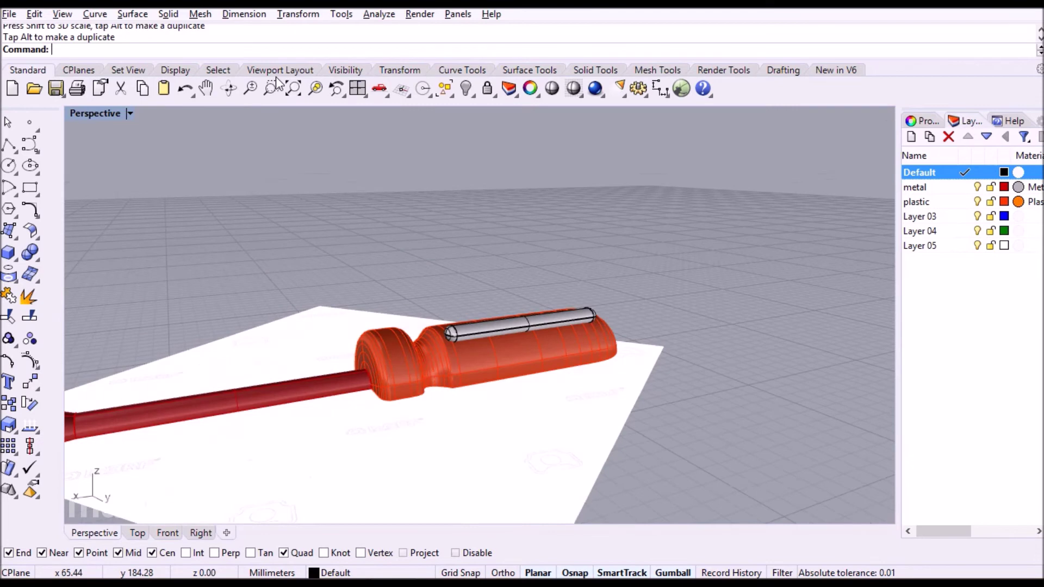
left_click(294, 88)
scroll(455, 283, "up", 8)
right_click_drag(457, 276, 470, 279)
left_click(489, 273)
left_click_drag(562, 221, 479, 199)
key("Escape")
Try to cut a groove by subtracting the pipe from the handle with a Boolean difference, and undo it
scroll(385, 301, "down", 3)
right_click_drag(384, 302, 306, 322)
left_click(305, 322)
left_click(36, 258)
left_click(73, 262)
left_click(379, 279)
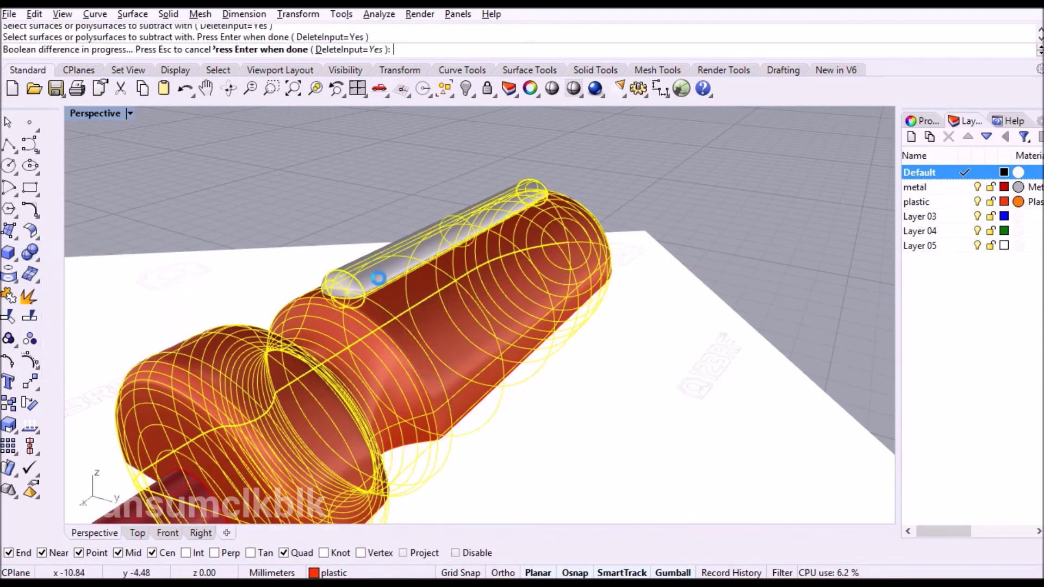
key("Return")
right_click_drag(345, 279, 472, 234)
key("ctrl+z")
Raise the pipe slightly so that it overlaps the handle surface less deeply
left_click(471, 234)
left_click(427, 261)
left_click_drag(378, 217, 377, 204)
left_click(405, 225)
Test the groove depth with a Boolean difference of the raised pipe from the handle, and undo it
left_click(409, 306)
left_click(38, 263)
left_click(302, 245)
key("Return")
right_click_drag(431, 225, 471, 178)
key("ctrl+z")
Switch to the four-view layout, then unlock the reference picture and hide it
double_click(107, 114)
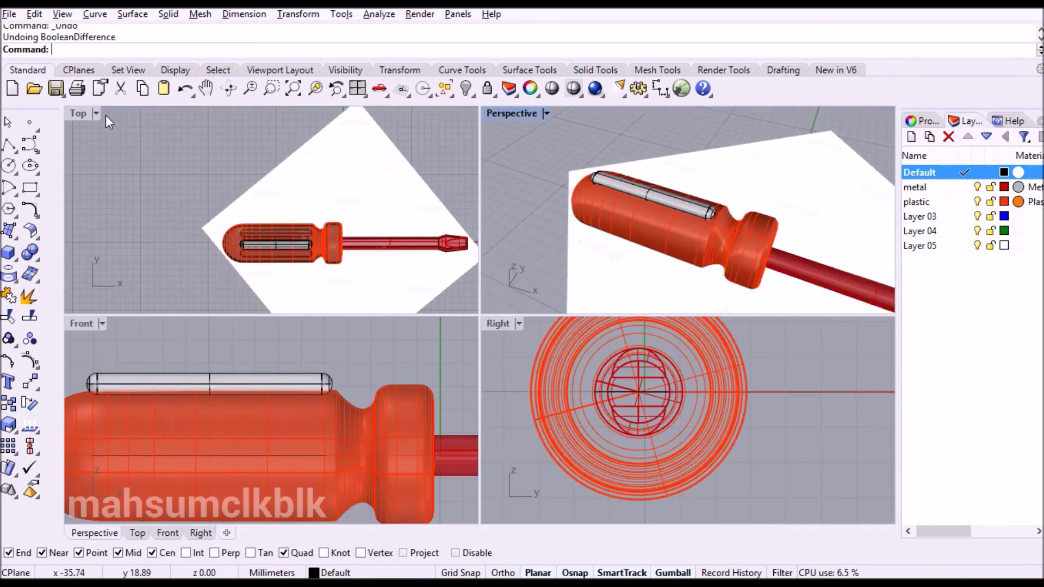
left_click(236, 245)
scroll(629, 176, "up", 3)
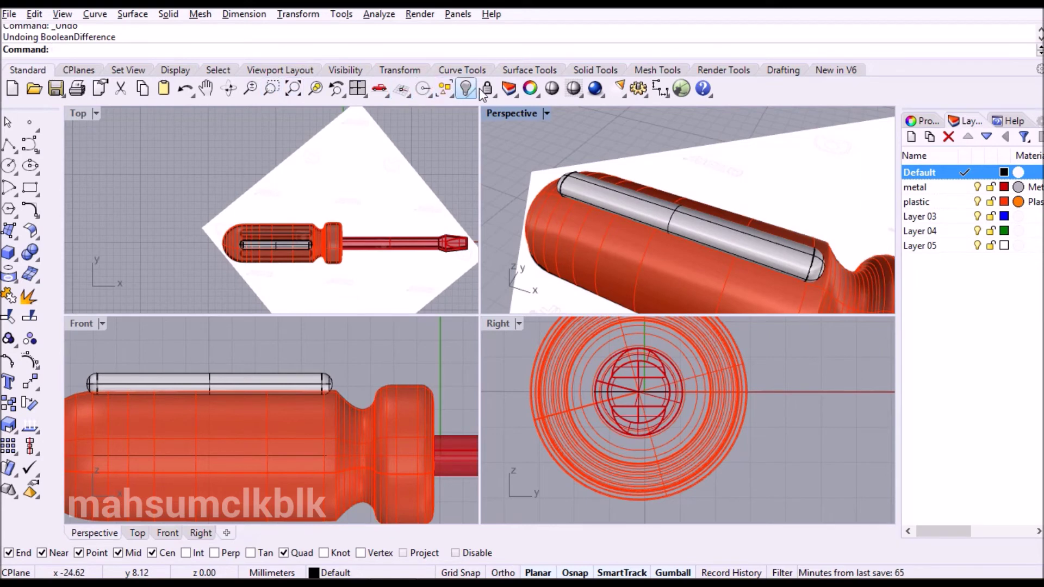
left_click(520, 124)
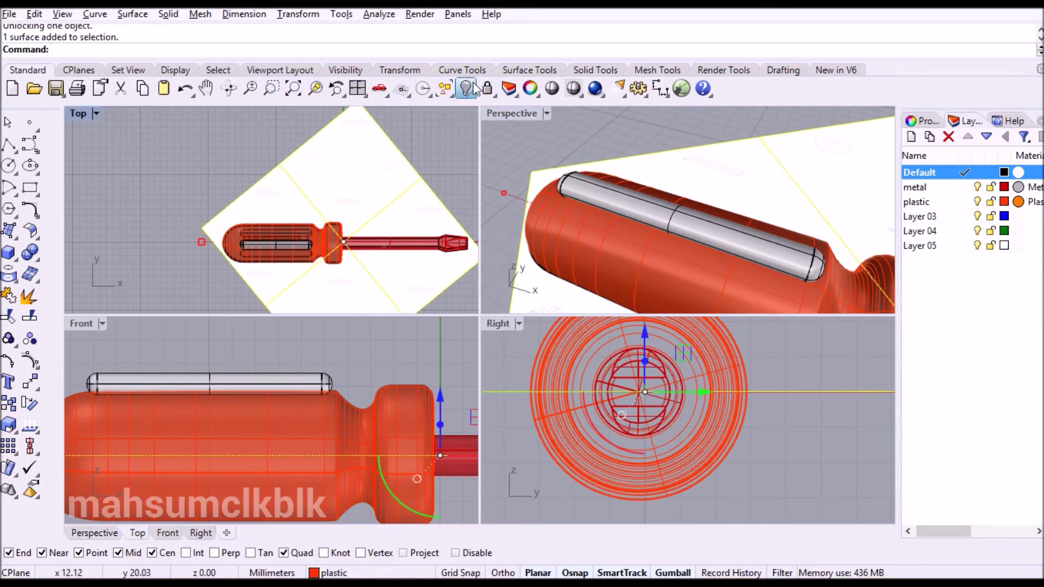
left_click(467, 88)
Set up a polar array of the pipe around the shaft's centre in the Right view, with 8 items over 360 degrees
left_click(624, 193)
type("Ar")
key("Return")
scroll(590, 256, "down", 3)
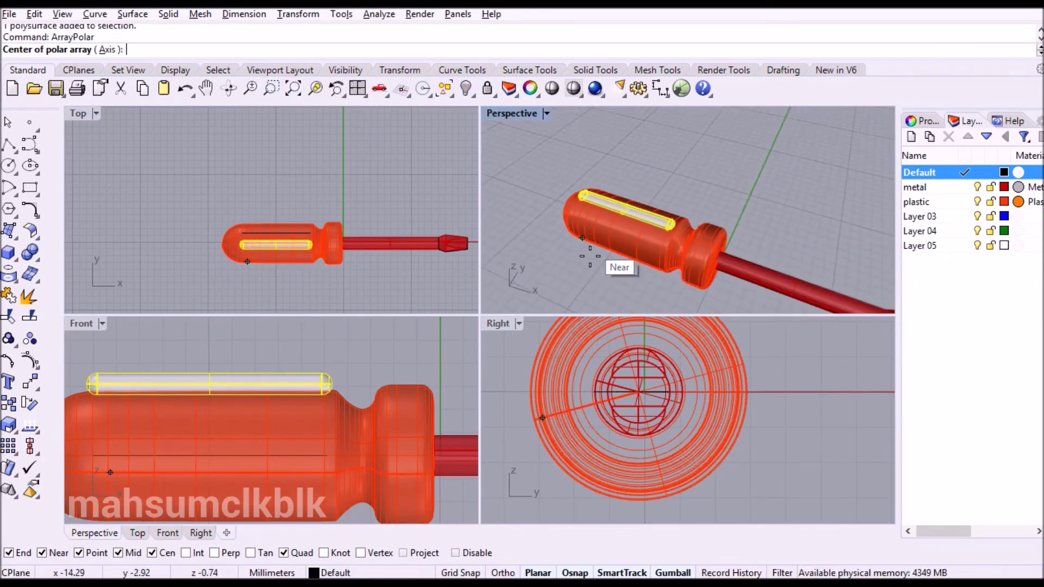
scroll(595, 243, "down", 3)
scroll(655, 409, "up", 3)
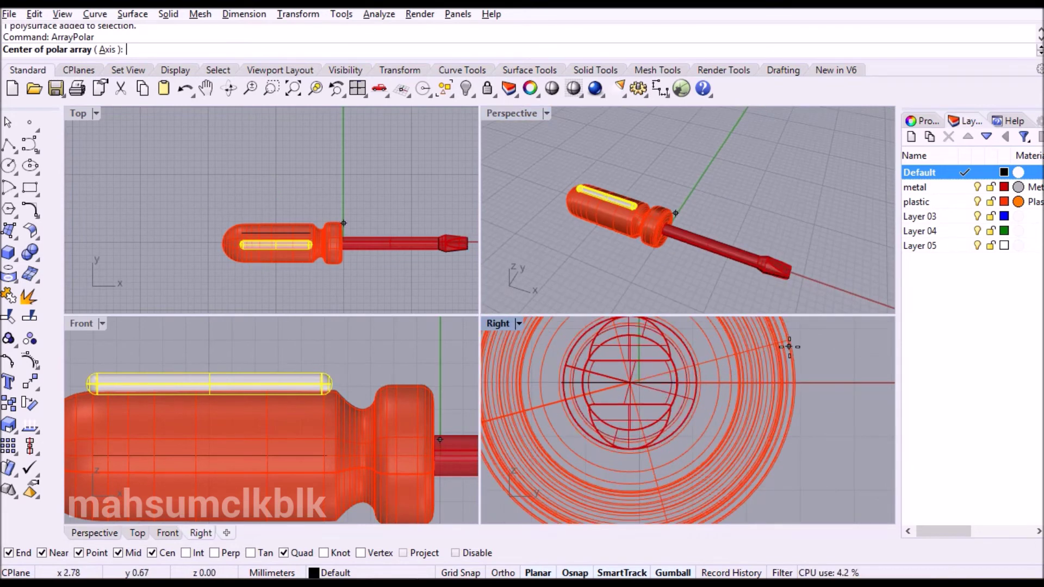
scroll(666, 353, "up", 5)
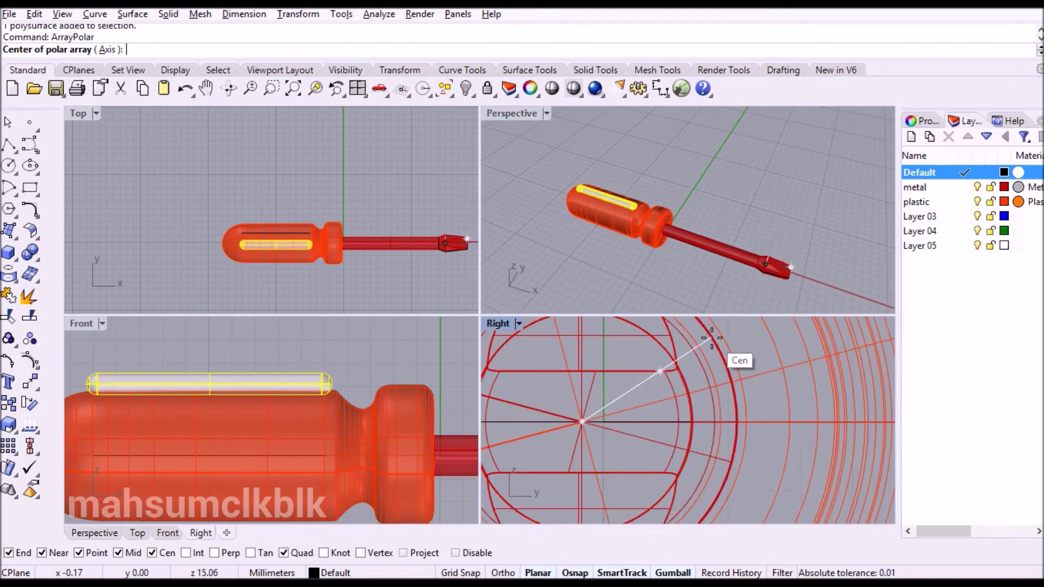
left_click(711, 340)
scroll(656, 374, "down", 6)
scroll(666, 299, "down", 4)
scroll(642, 404, "down", 10)
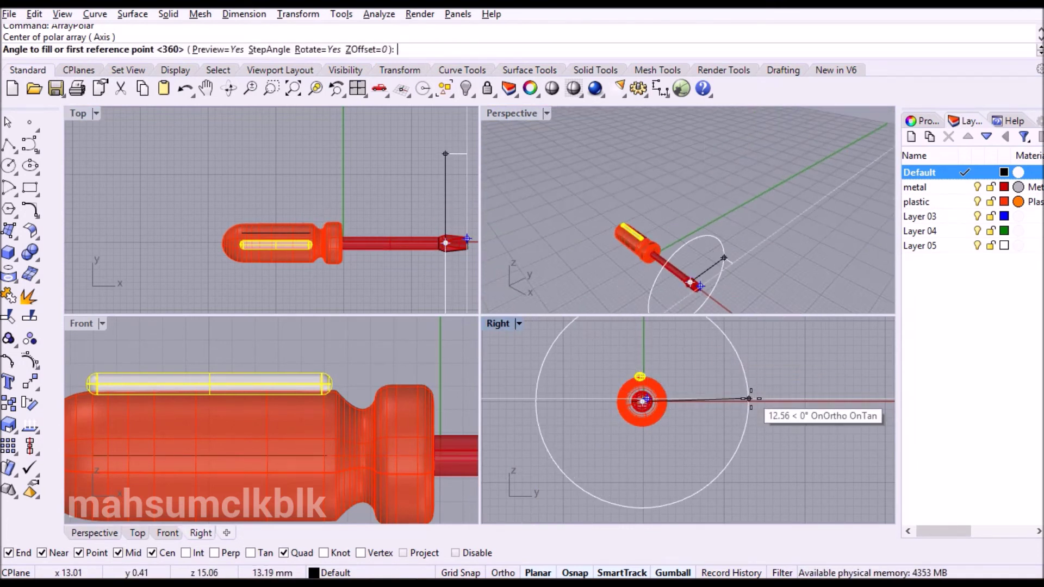
left_click(778, 402)
key("Return")
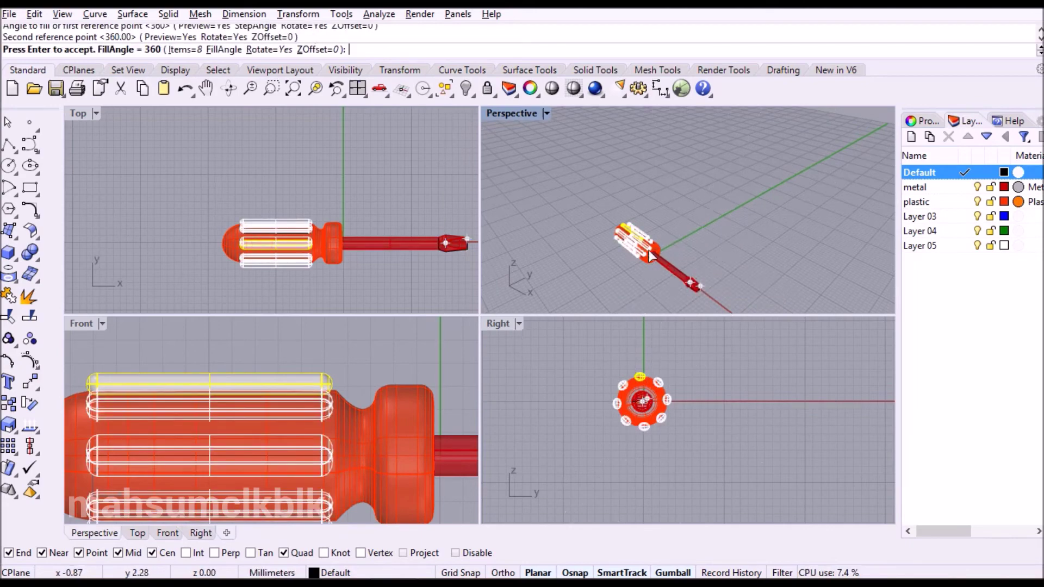
Accept the polar array, inspect the pipes around the handle in the maximized Perspective view, and undo the array
double_click(513, 113)
scroll(375, 356, "up", 8)
right_click_drag(349, 377, 565, 285)
scroll(566, 299, "down", 8)
right_click_drag(554, 348, 602, 343, "shift")
scroll(604, 348, "up", 5)
key("Return")
left_click(719, 171)
right_click_drag(684, 234, 546, 314)
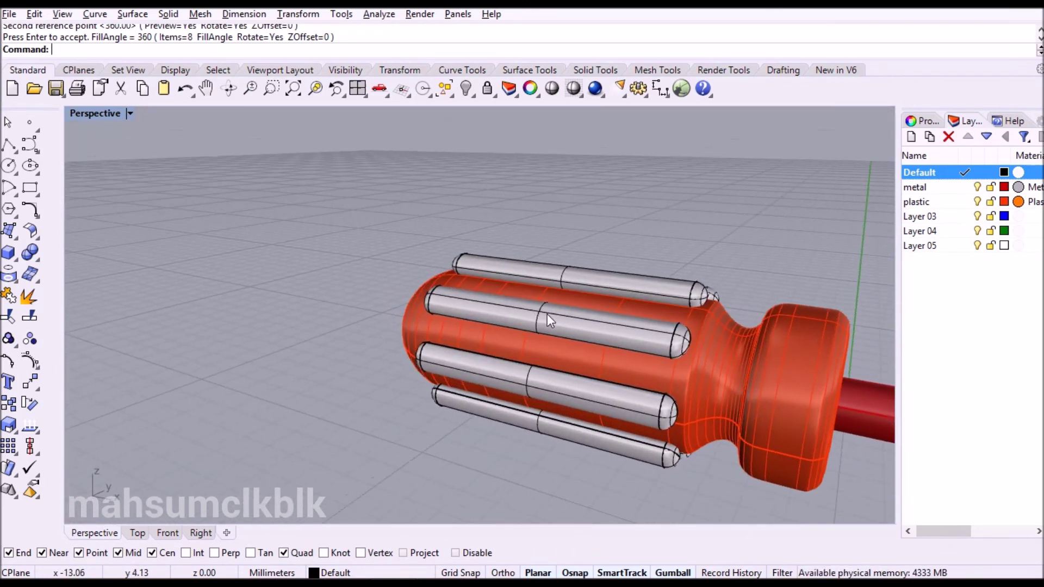
key("ctrl+z")
Scale the single pipe slightly shorter along its length
left_click(663, 328)
left_click_drag(472, 289, 475, 291)
left_click(622, 253)
Create a polar array of the shortened pipe about the shaft's centre with 8 items over 360 degrees
left_click(586, 317)
type("ArrayPolar")
key("Return")
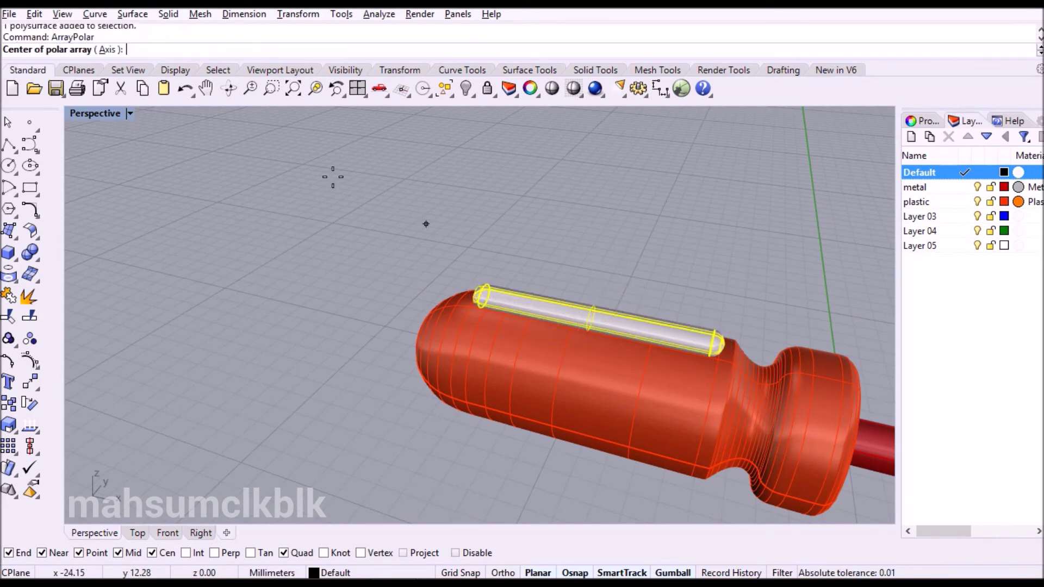
double_click(97, 114)
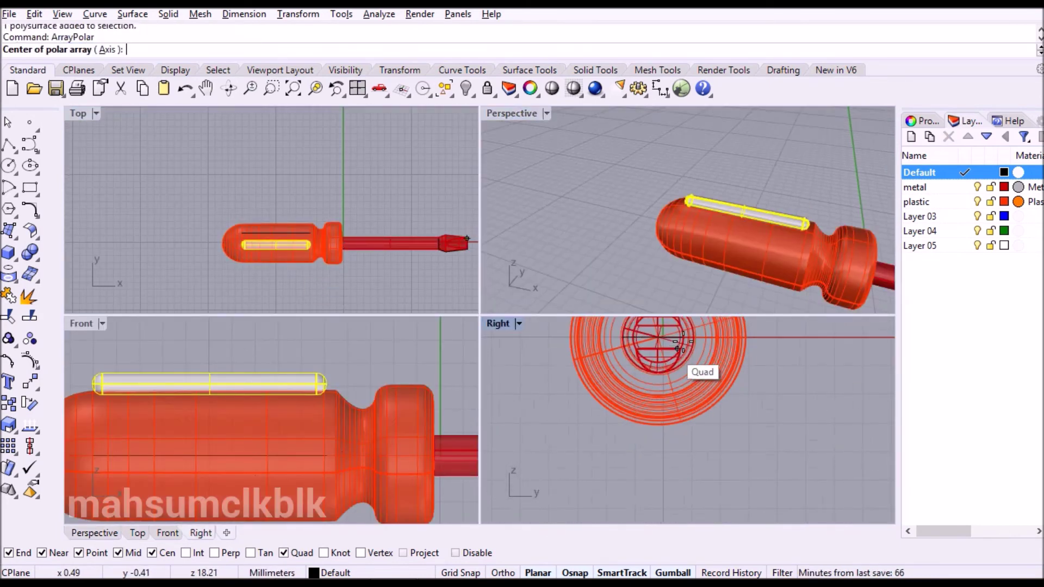
scroll(693, 337, "up", 4)
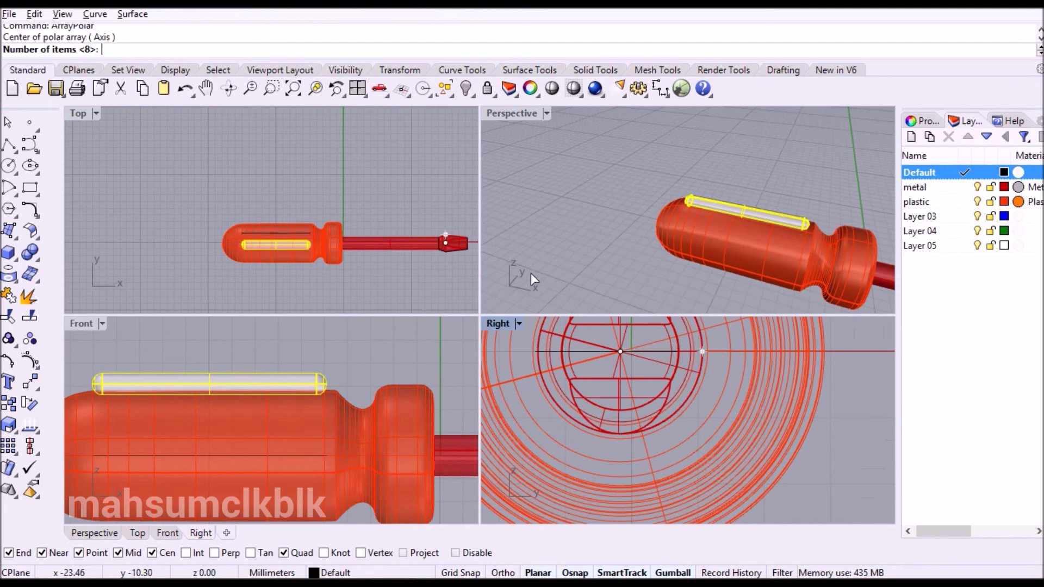
scroll(576, 217, "down", 3)
right_click_drag(864, 375, 702, 389)
scroll(702, 389, "down", 6)
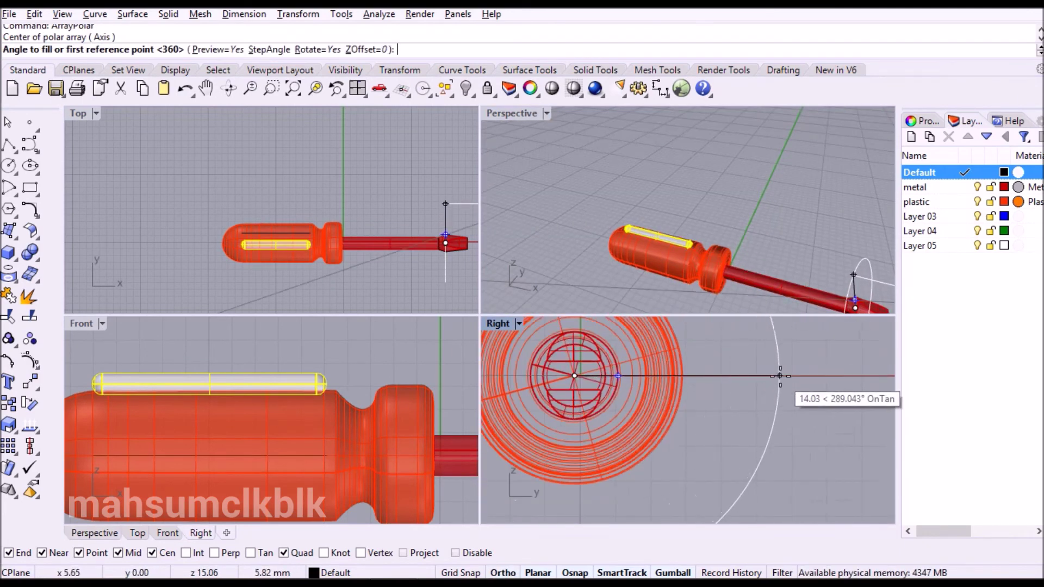
left_click(778, 374)
key("Return")
key("Return")
left_click(741, 202)
Subtract all eight arrayed pipes from the handle with a Boolean difference to cut the grip grooves
double_click(511, 112)
scroll(459, 381, "up", 6)
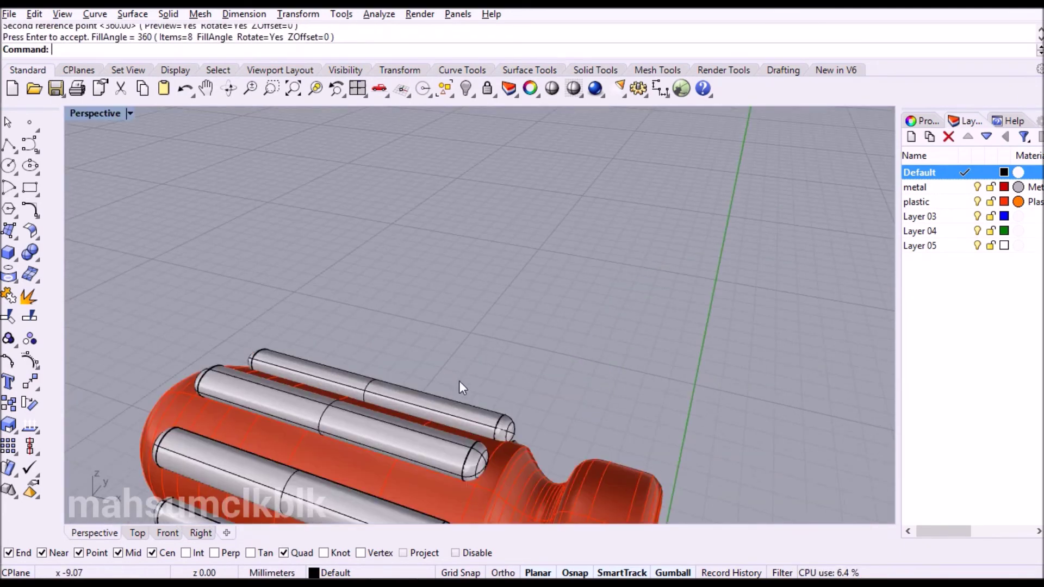
scroll(644, 296, "down", 5)
left_click(438, 346)
left_click(38, 260)
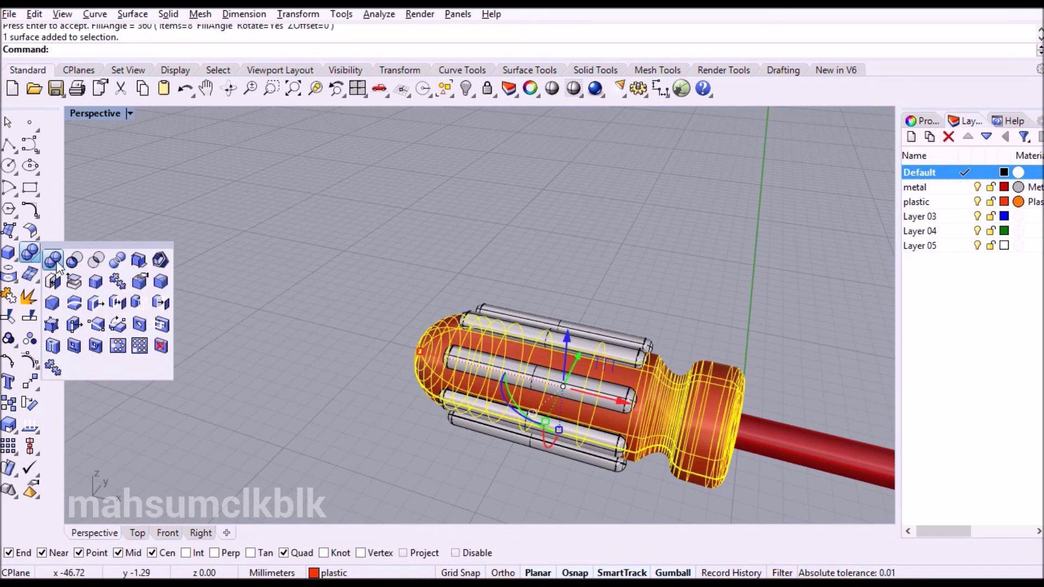
left_click(53, 260)
scroll(530, 424, "down", 2)
left_click_drag(514, 280, 514, 278)
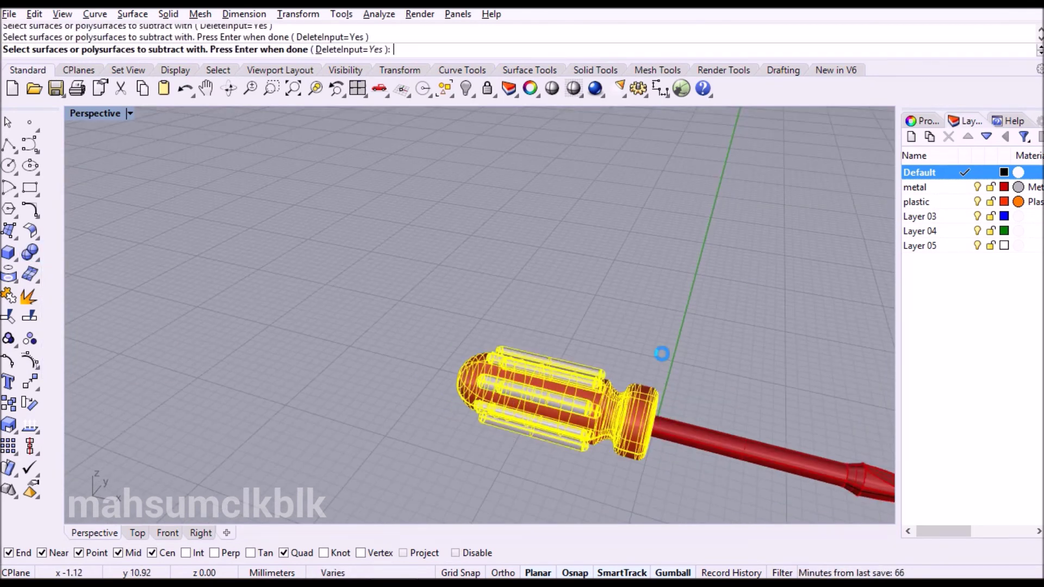
key("Return")
Examine the handle's grip grooves and the complete screwdriver from several angles, using the shaded preview
scroll(600, 315, "up", 8)
scroll(454, 403, "down", 4)
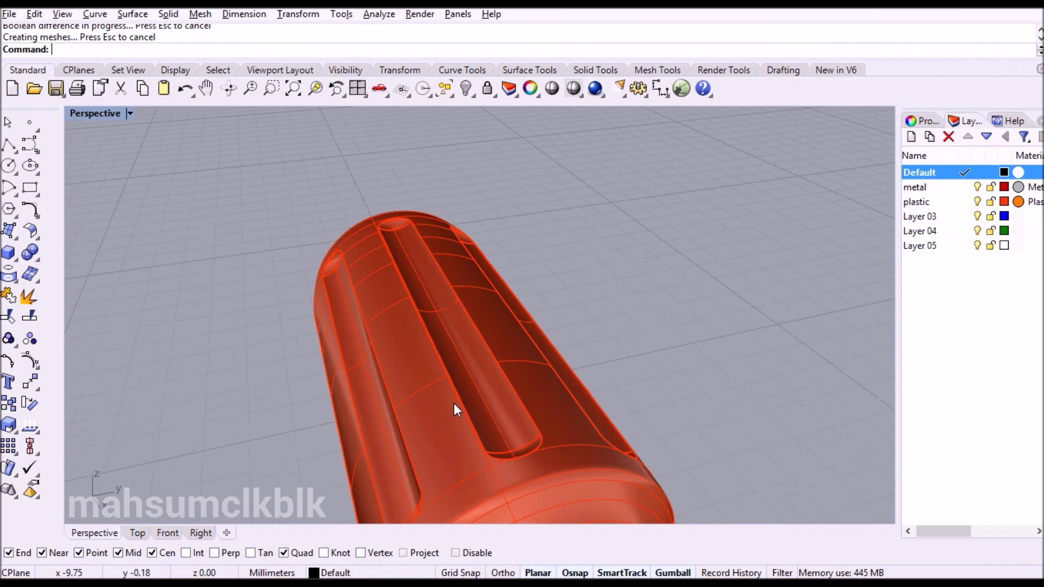
left_click(549, 89)
scroll(651, 326, "down", 4)
right_click_drag(641, 370, 670, 331)
scroll(478, 288, "up", 5)
mouse_move(473, 283)
right_mouse_down()
mouse_move(517, 221)
mouse_move(223, 335)
right_mouse_up()
scroll(309, 357, "down", 6)
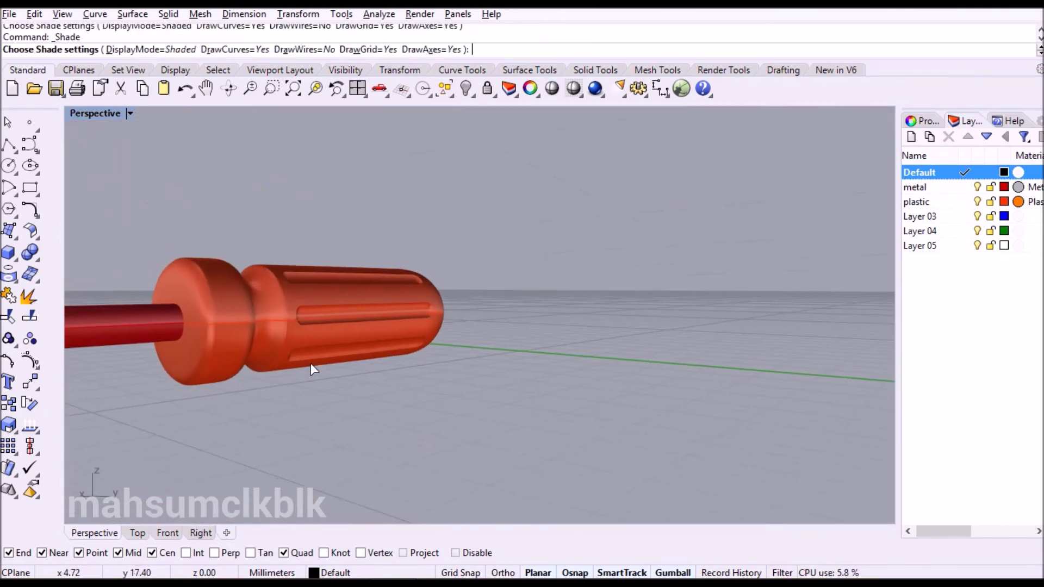
key("Return")
right_click_drag(226, 400, 472, 401)
scroll(472, 401, "up", 5)
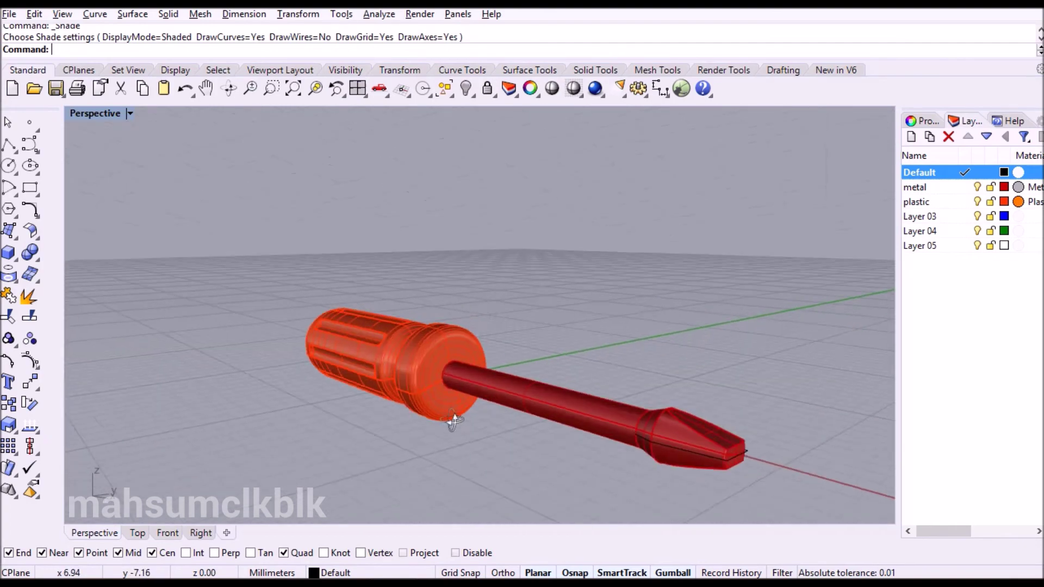
scroll(450, 426, "down", 3)
right_click_drag(306, 250, 327, 301)
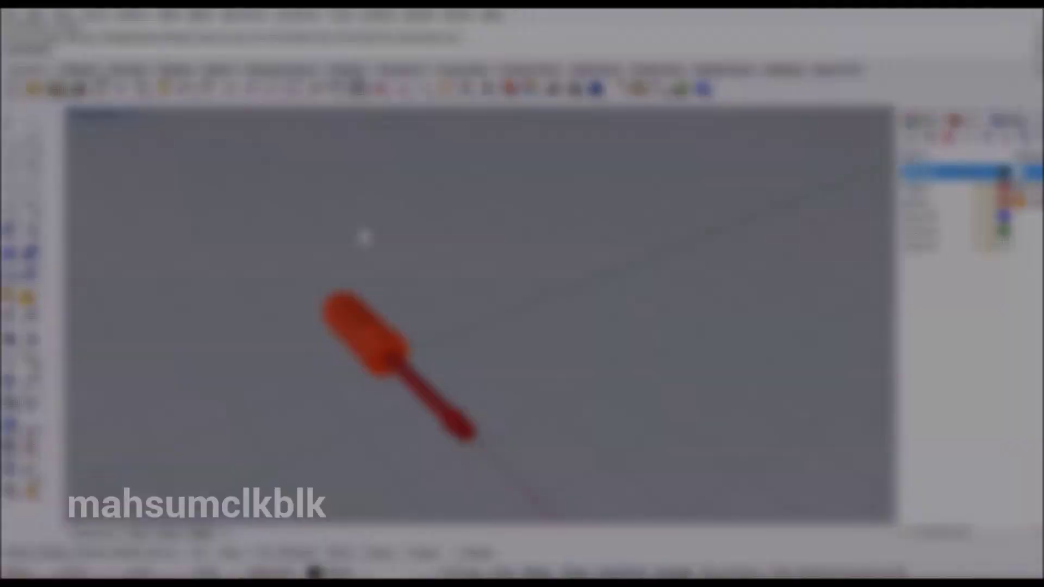